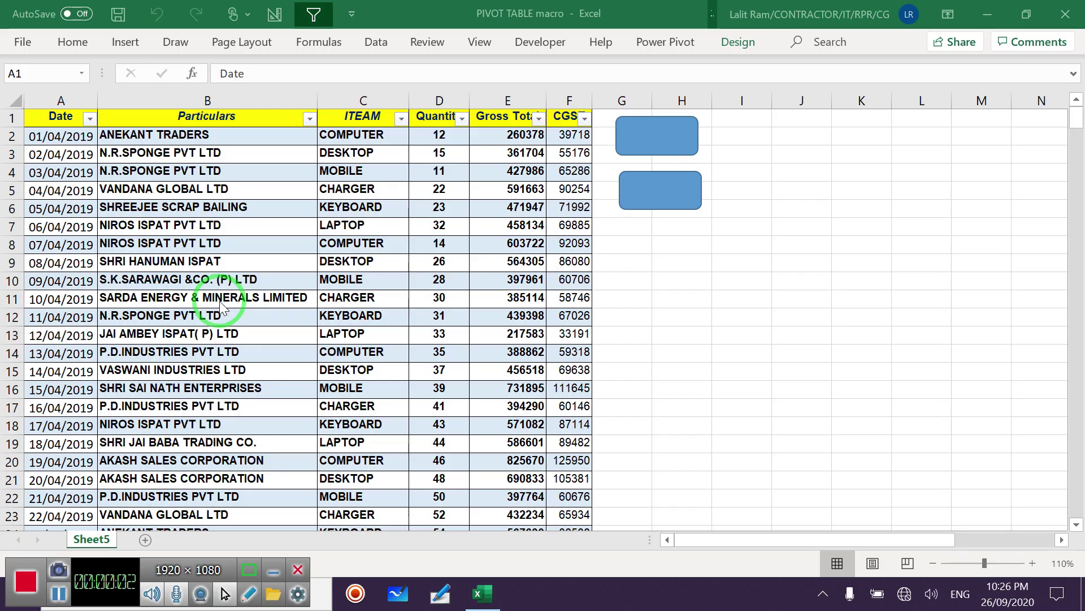
Test the macro shapes by building, clearing, rebuilding and clearing the pivot tables.
click(643, 136)
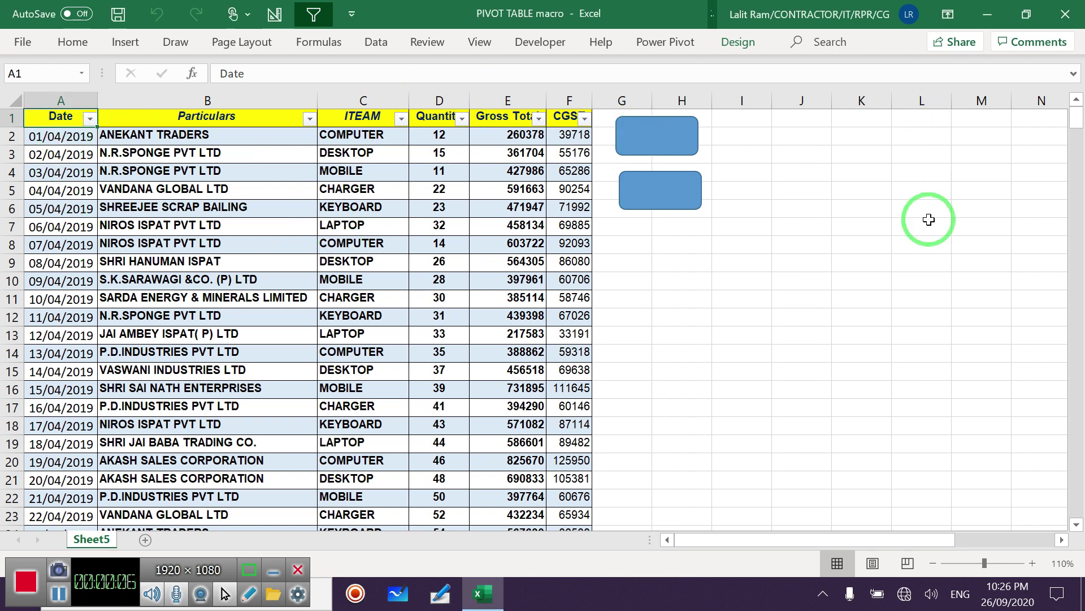
click(670, 139)
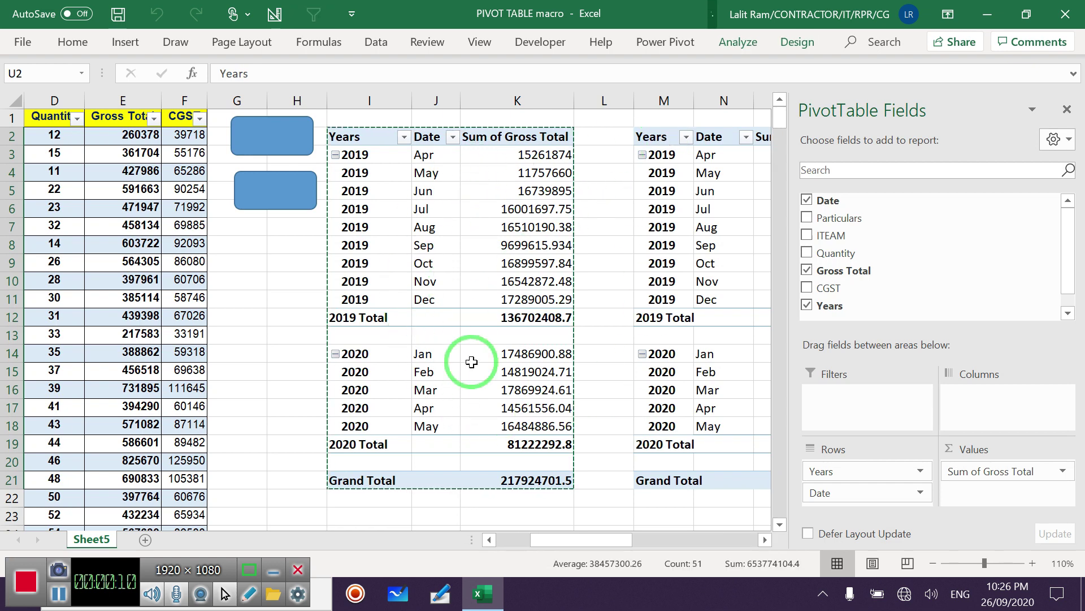
click(286, 195)
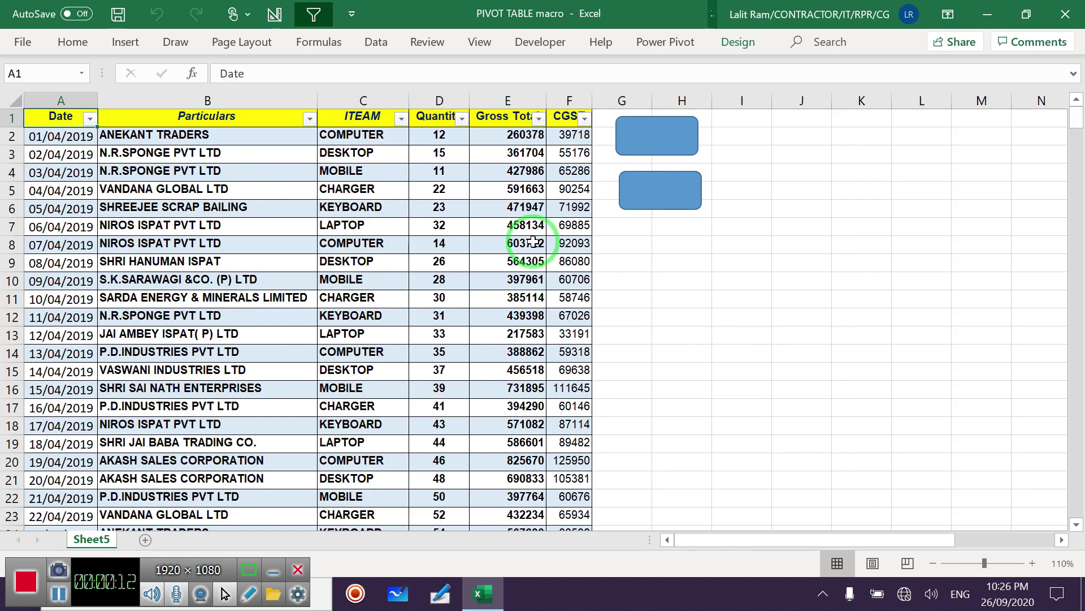
click(653, 150)
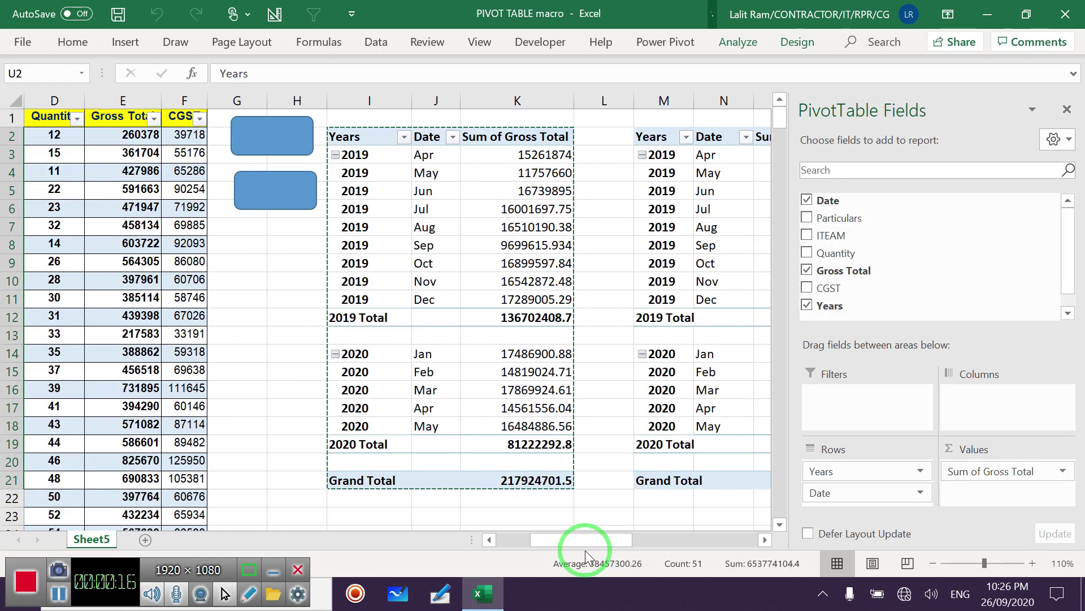
mouse_move(584, 543)
mouse_down()
mouse_move(756, 543)
mouse_move(531, 542)
mouse_up()
click(653, 189)
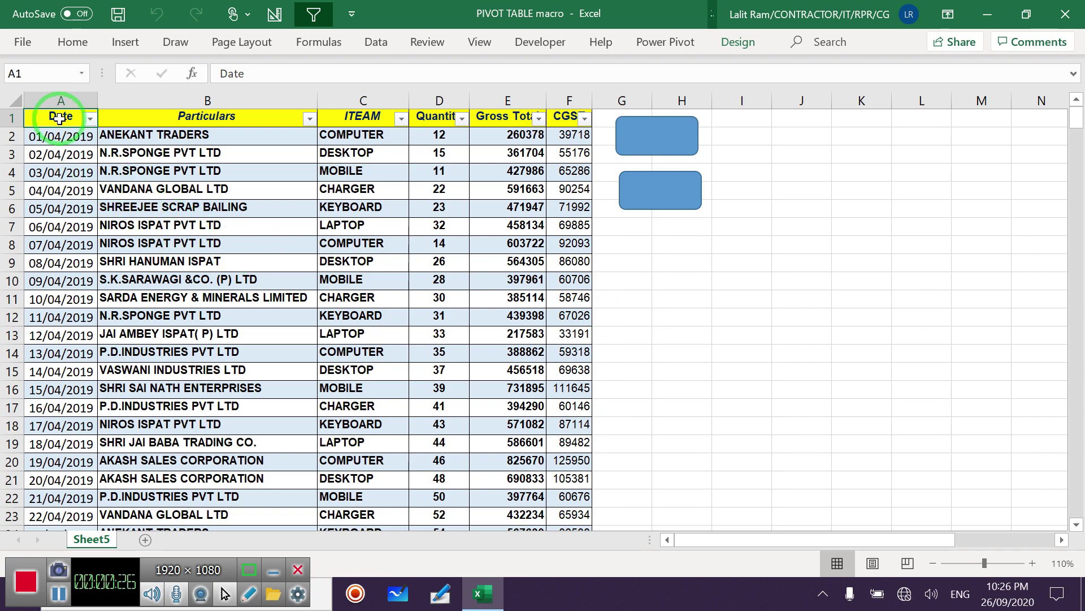
Select the whole sales data range A1:F399.
mouse_move(60, 119)
mouse_down()
mouse_move(548, 606)
mouse_move(564, 575)
mouse_up()
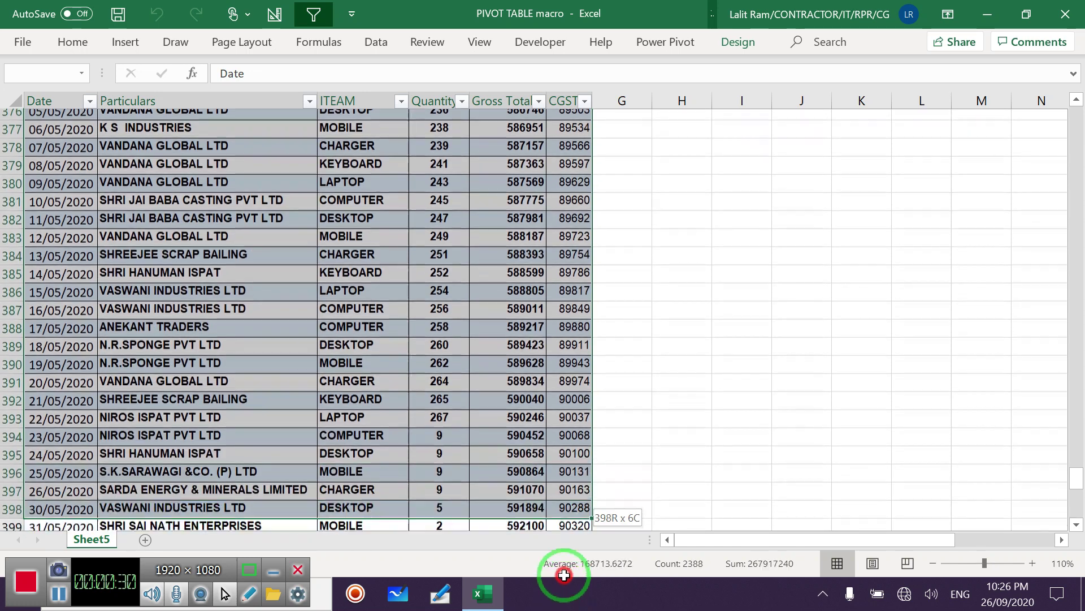
drag(564, 575, 565, 502)
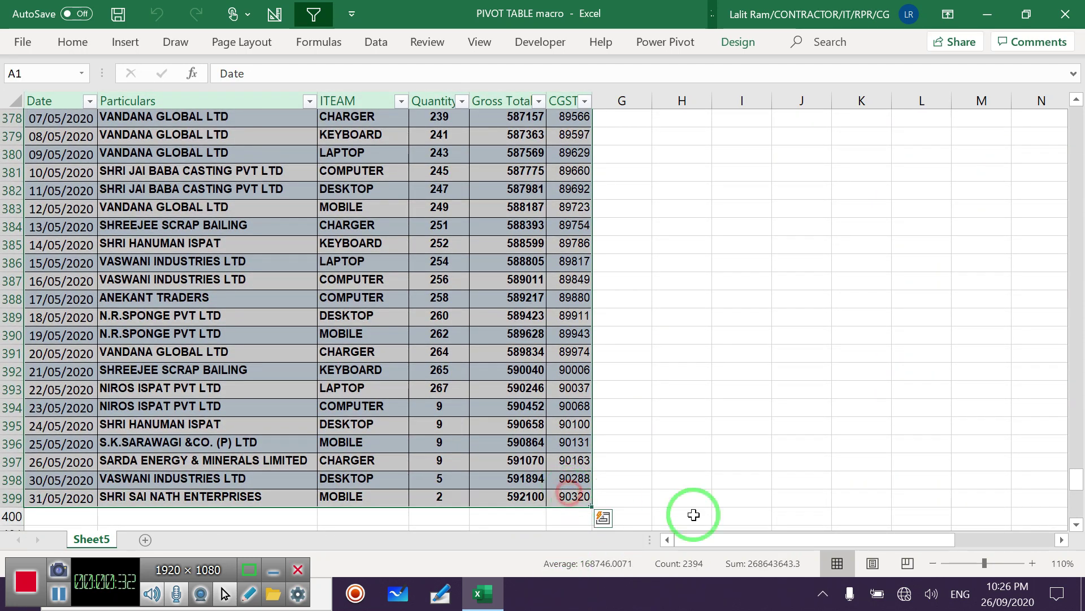
drag(1076, 479, 1067, 98)
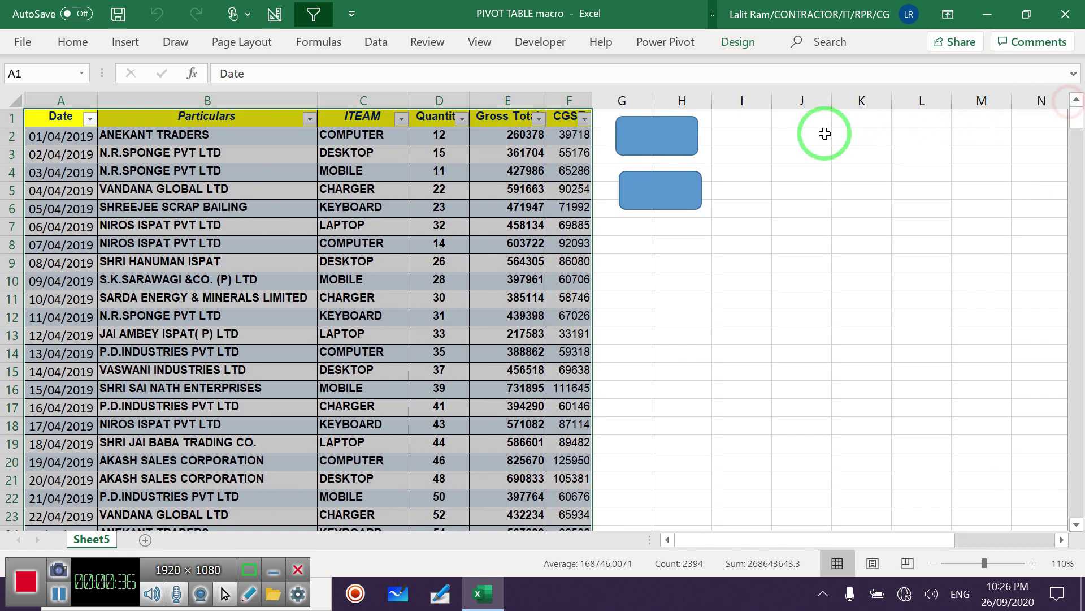
Rebuild the pivot tables and select the April 2019 Gross Total value.
click(623, 209)
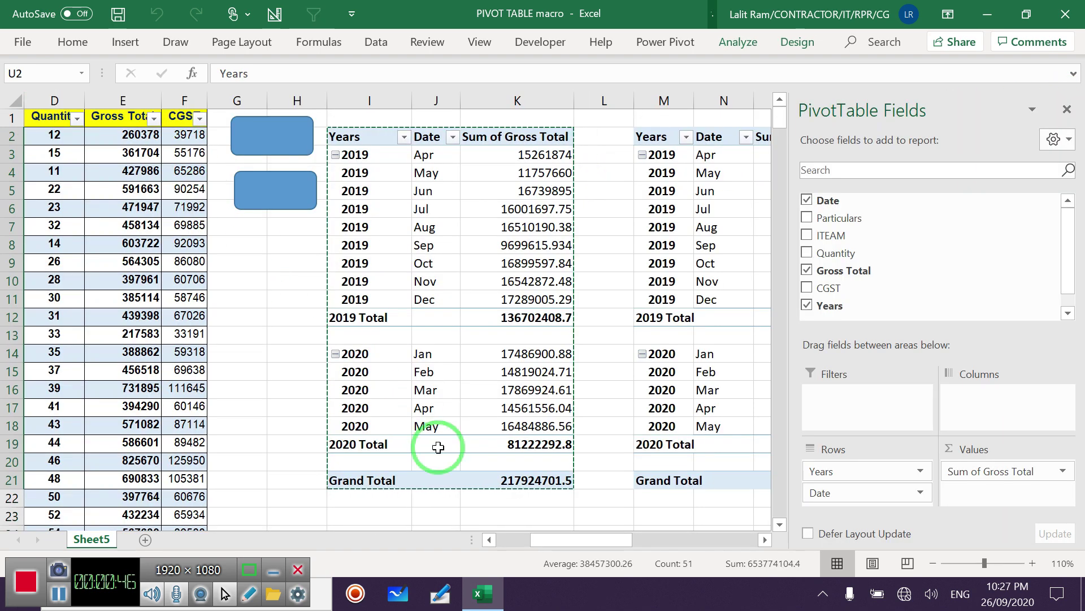
click(419, 155)
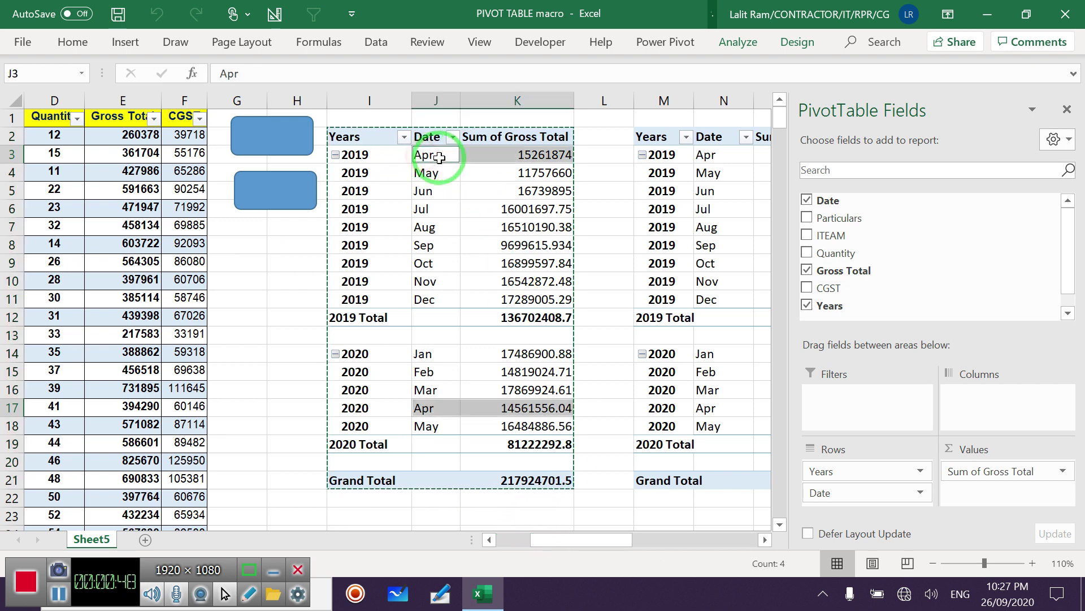
click(312, 193)
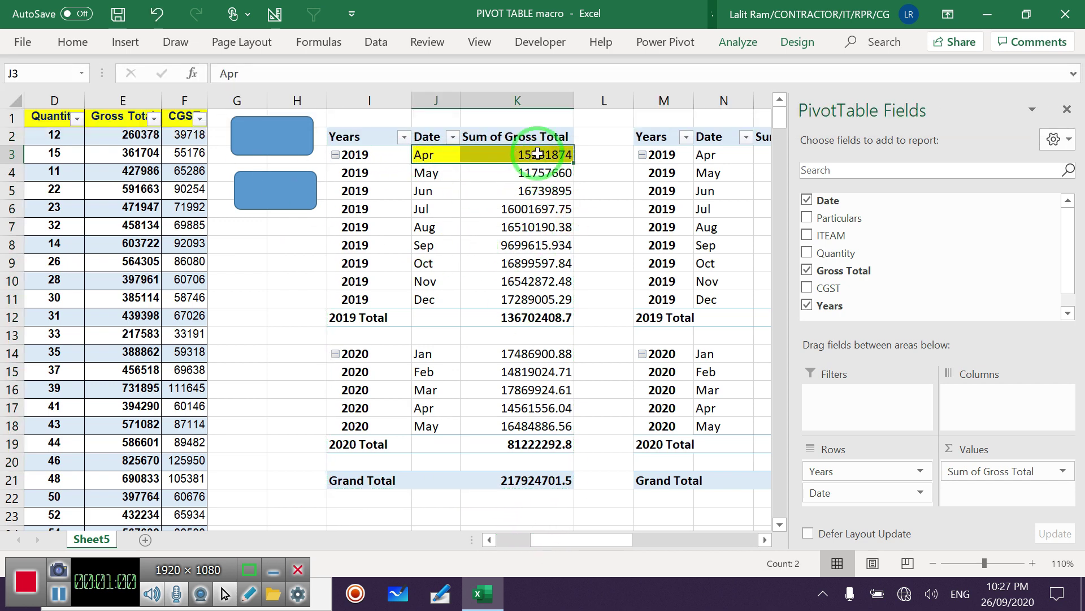
click(537, 155)
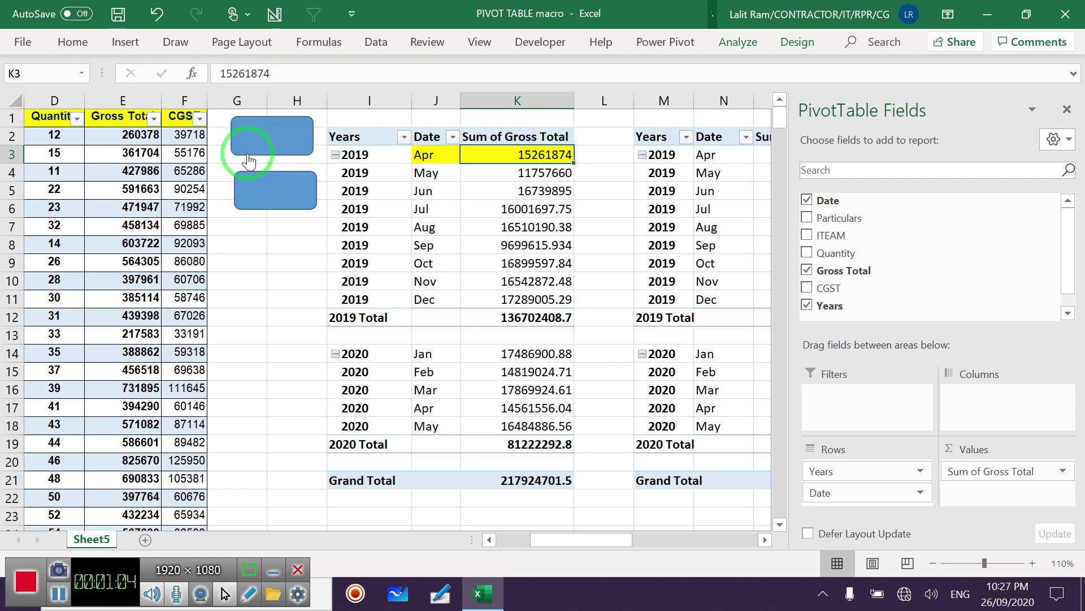
Change the first Gross Total in E2 to 260377 and recheck April 2019's total.
click(158, 136)
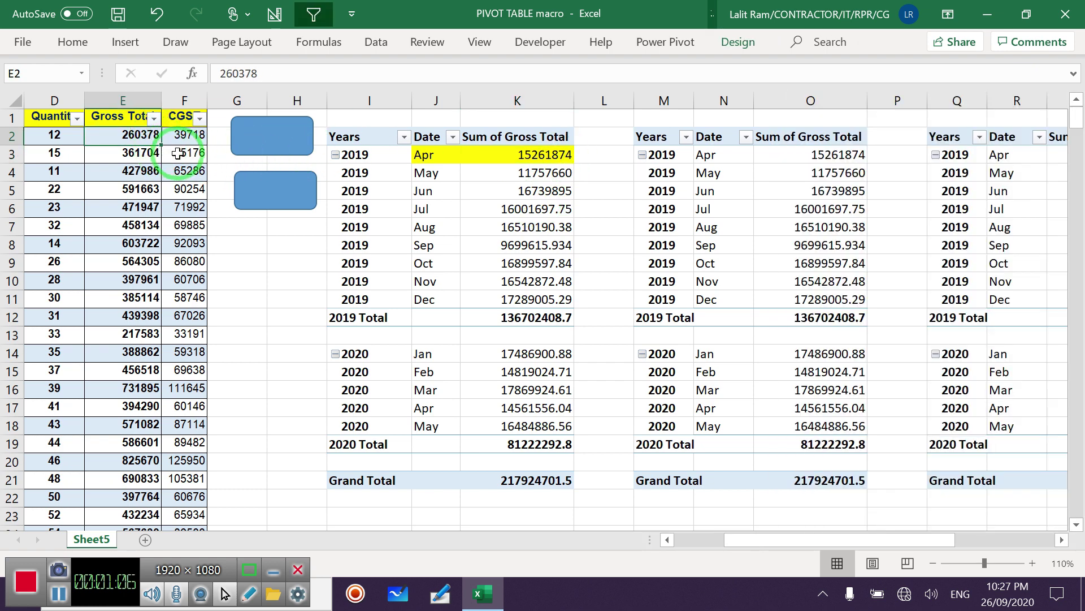
drag(159, 135, 179, 196)
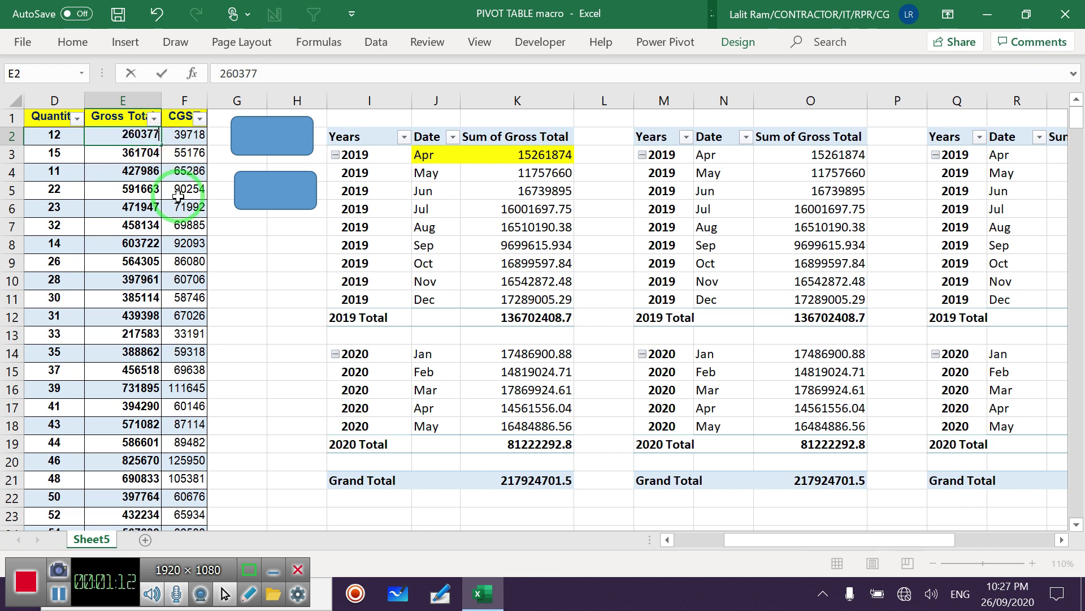
click(280, 300)
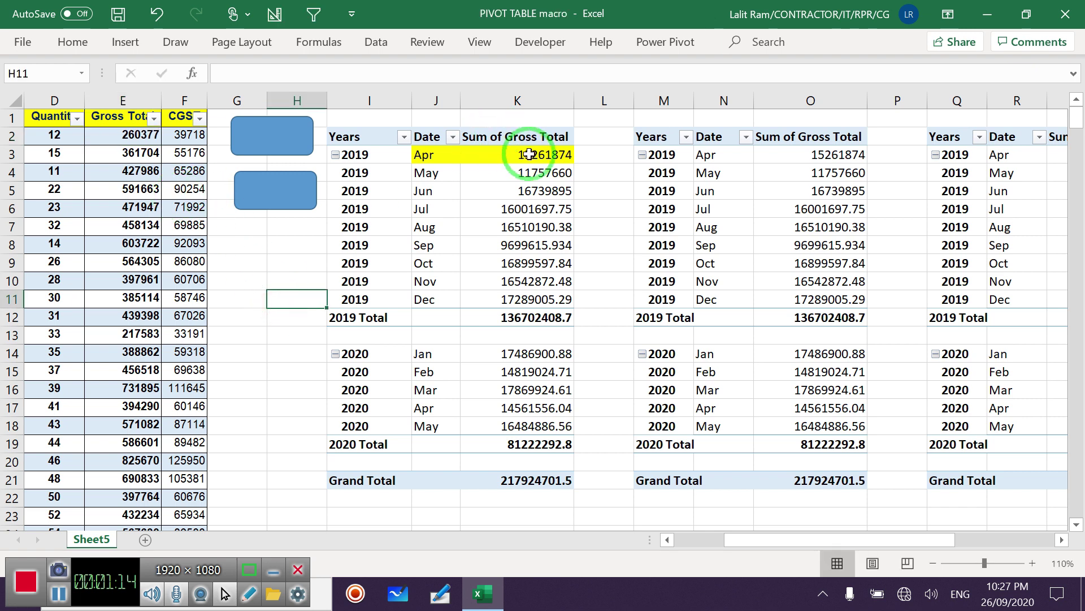
click(559, 155)
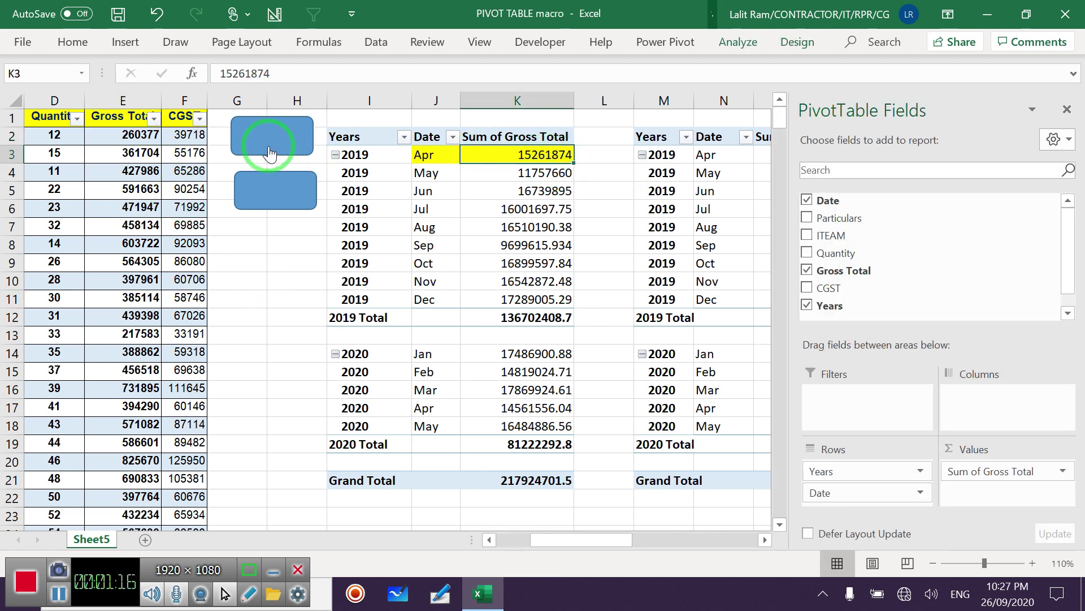
Clear and rebuild the pivot tables so April 2019 shows 15261873.
click(275, 189)
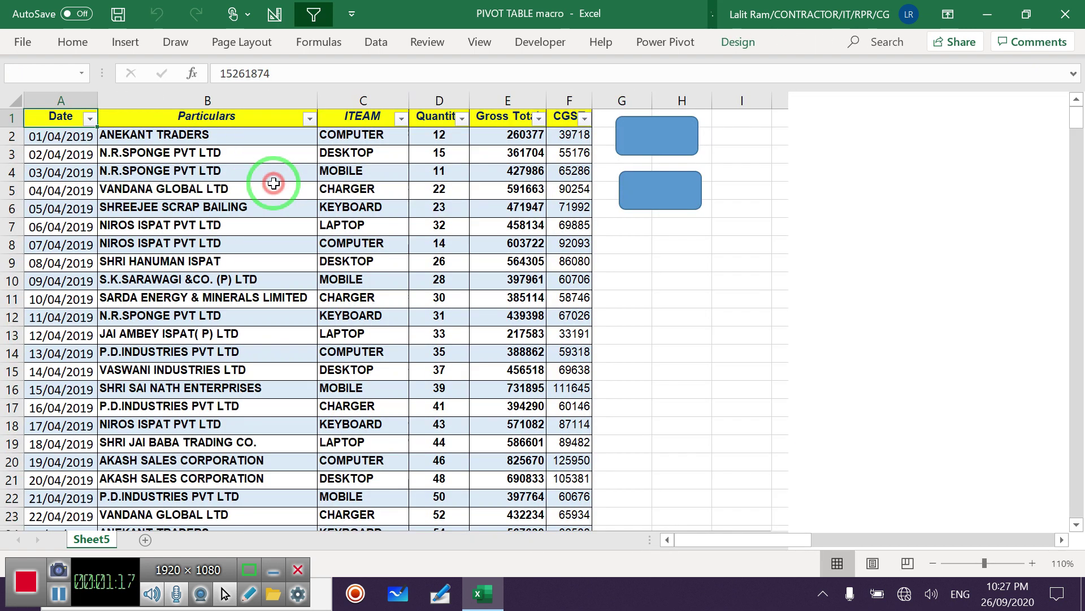
click(653, 138)
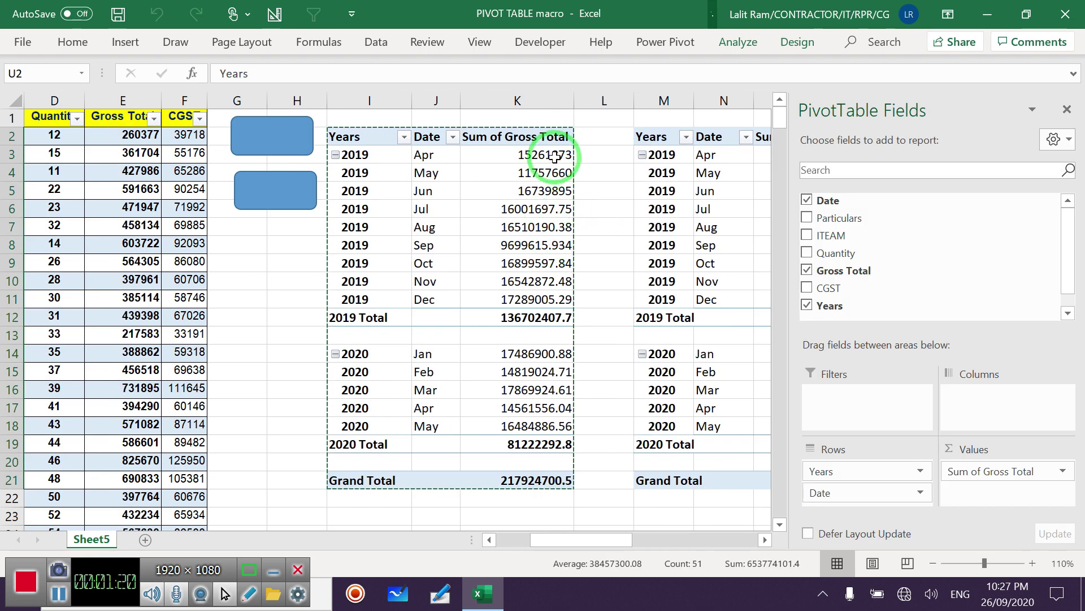
click(555, 157)
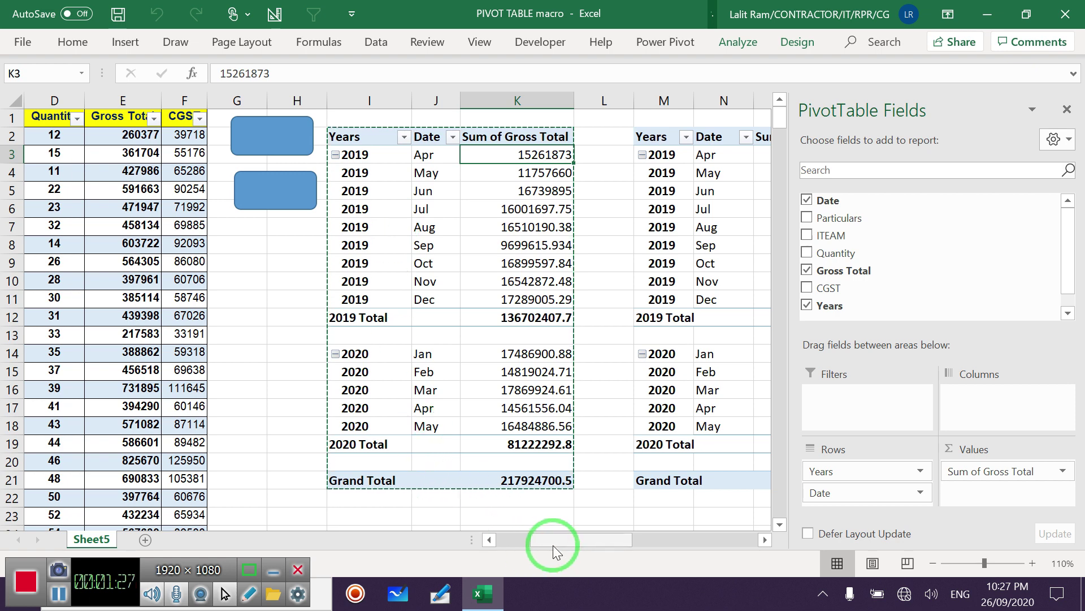
drag(553, 545, 532, 544)
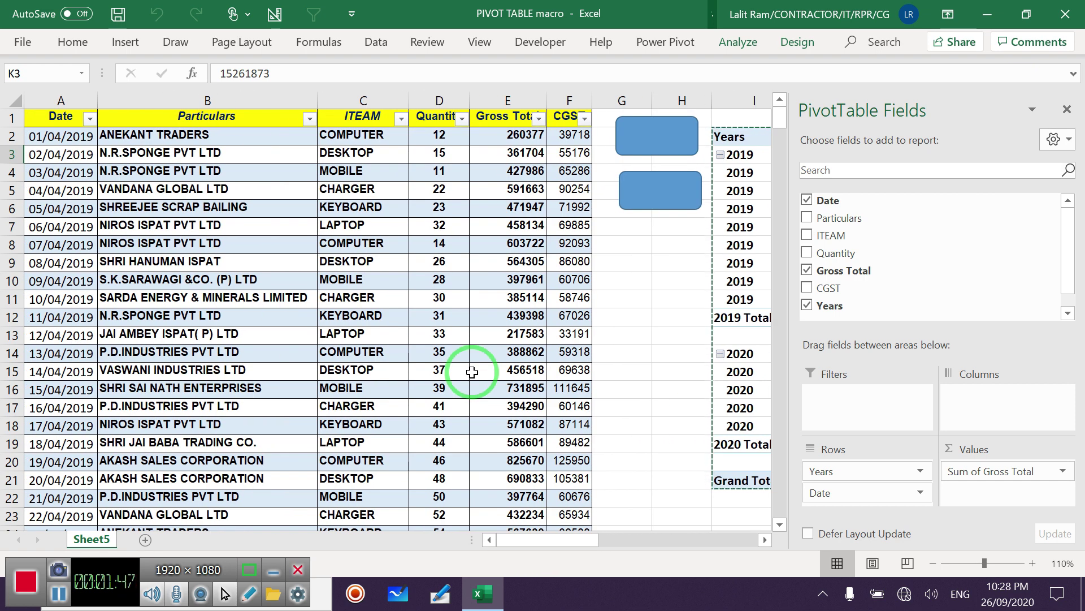
Close the workbook without saving and reopen PIVOT TABLE macro from the desktop.
click(1065, 19)
click(550, 332)
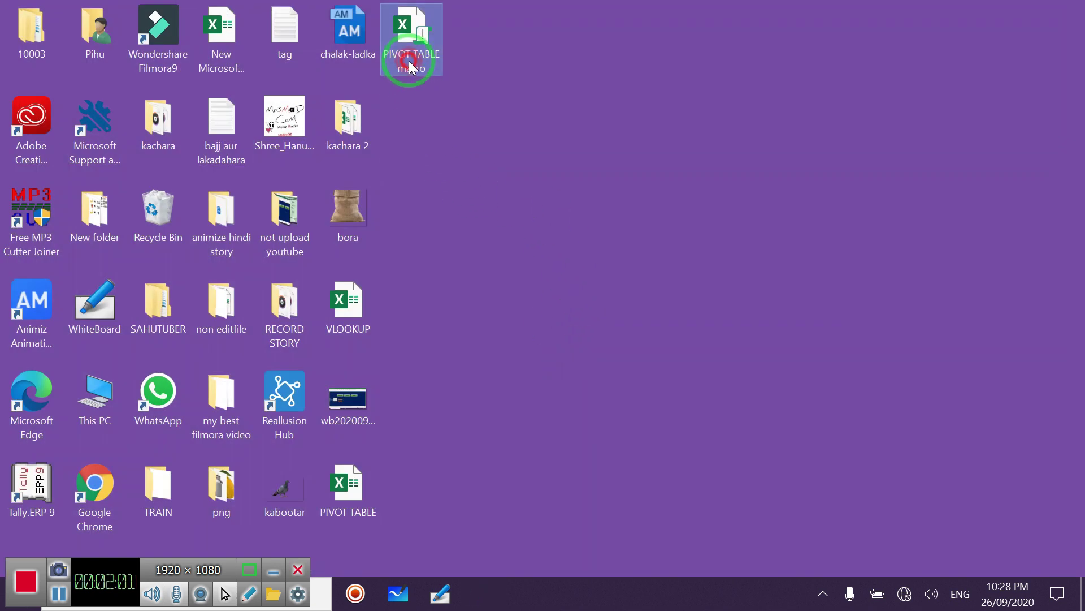
double_click(411, 68)
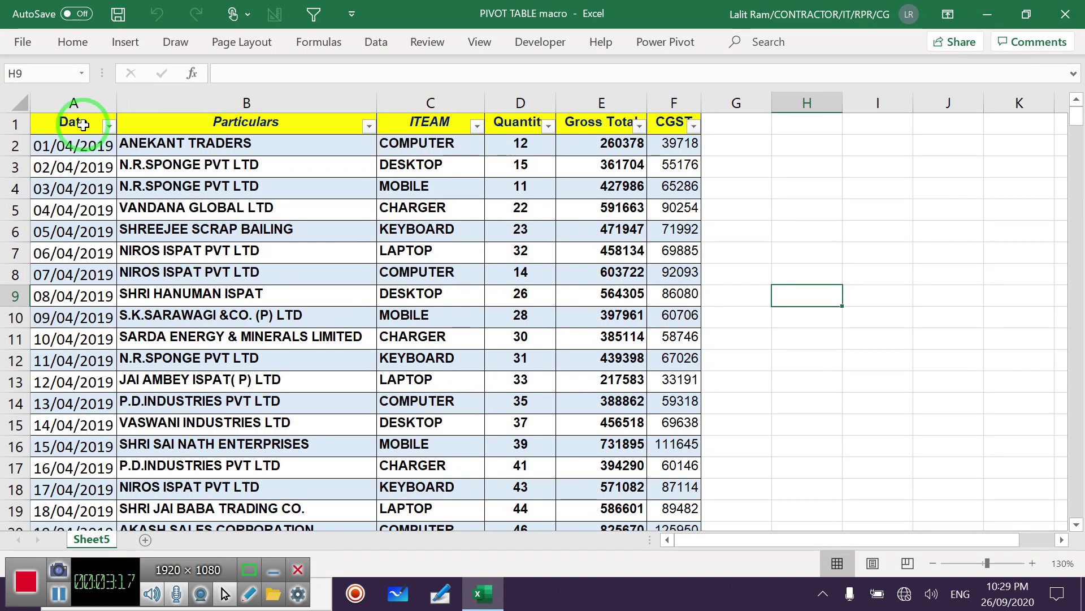
Select the sales data A1:F399 and return to the top of the sheet.
mouse_move(78, 123)
mouse_down()
mouse_move(631, 605)
mouse_move(655, 594)
mouse_up()
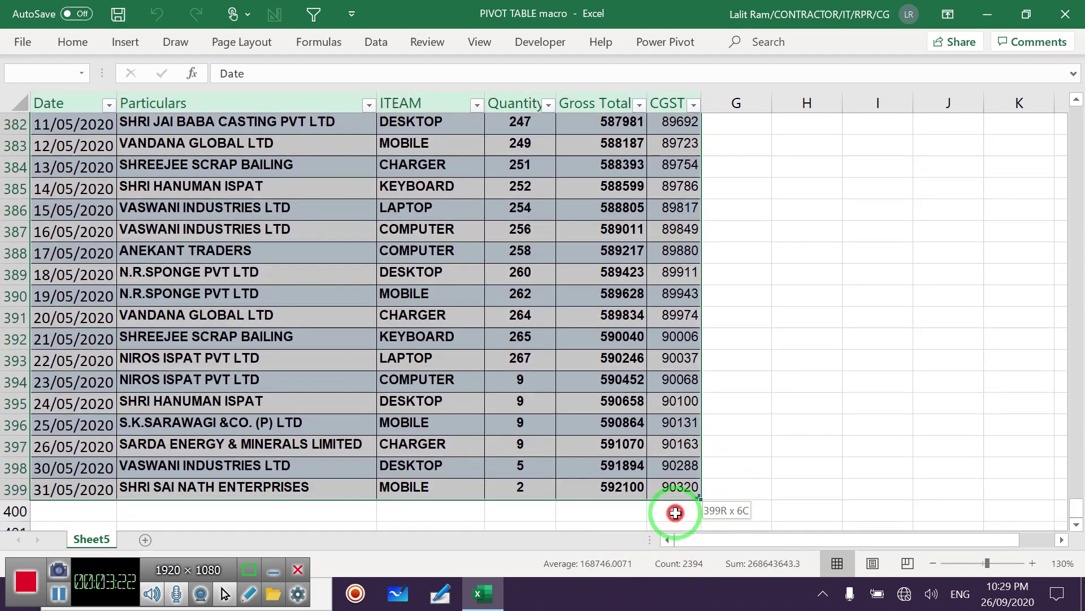
drag(655, 594, 675, 496)
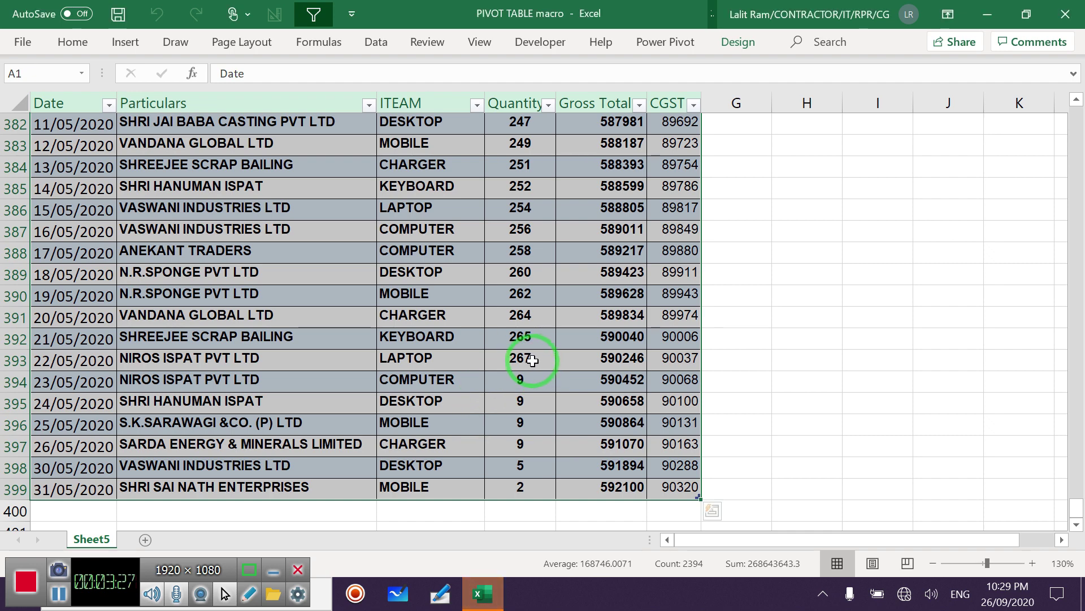
scroll(533, 360, up, 11)
scroll(533, 360, up, 13)
scroll(533, 360, up, 16)
scroll(533, 360, up, 9)
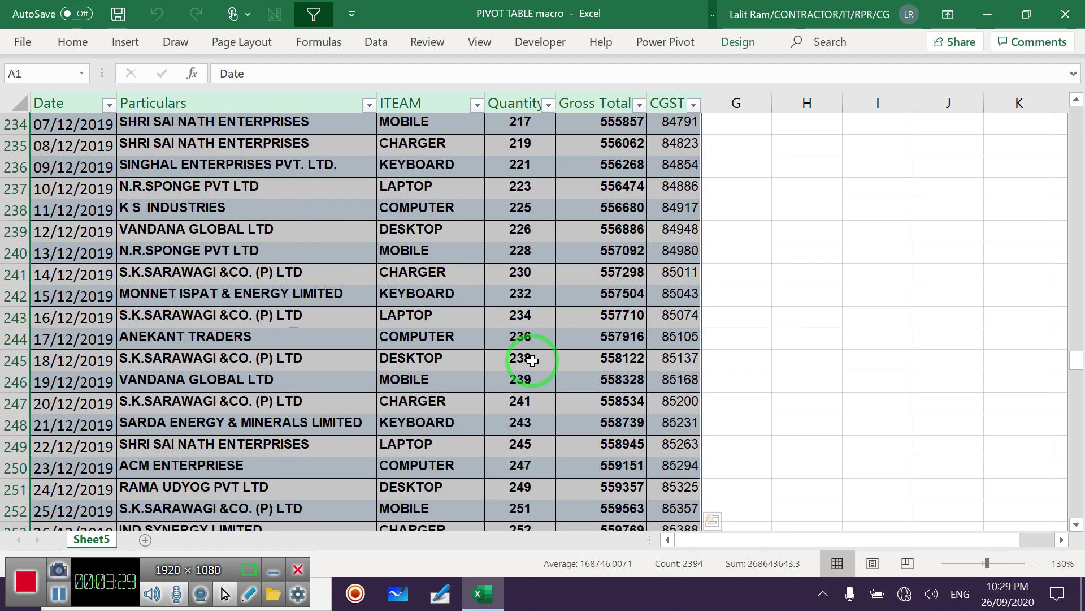
scroll(532, 360, up, 12)
scroll(532, 360, up, 12)
scroll(532, 360, up, 16)
scroll(532, 360, up, 13)
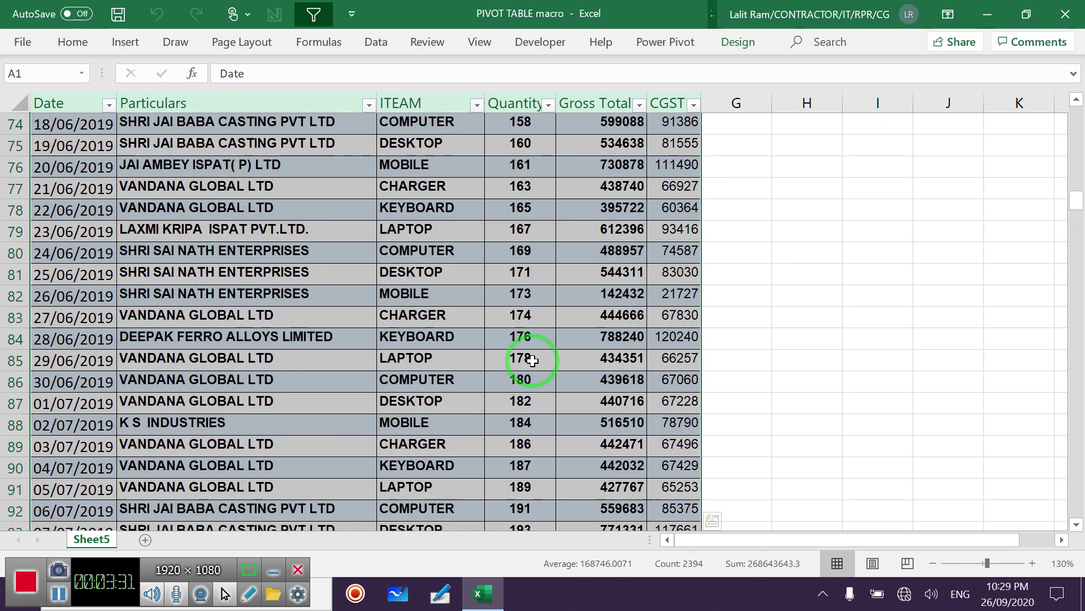
scroll(533, 360, up, 11)
scroll(533, 360, up, 14)
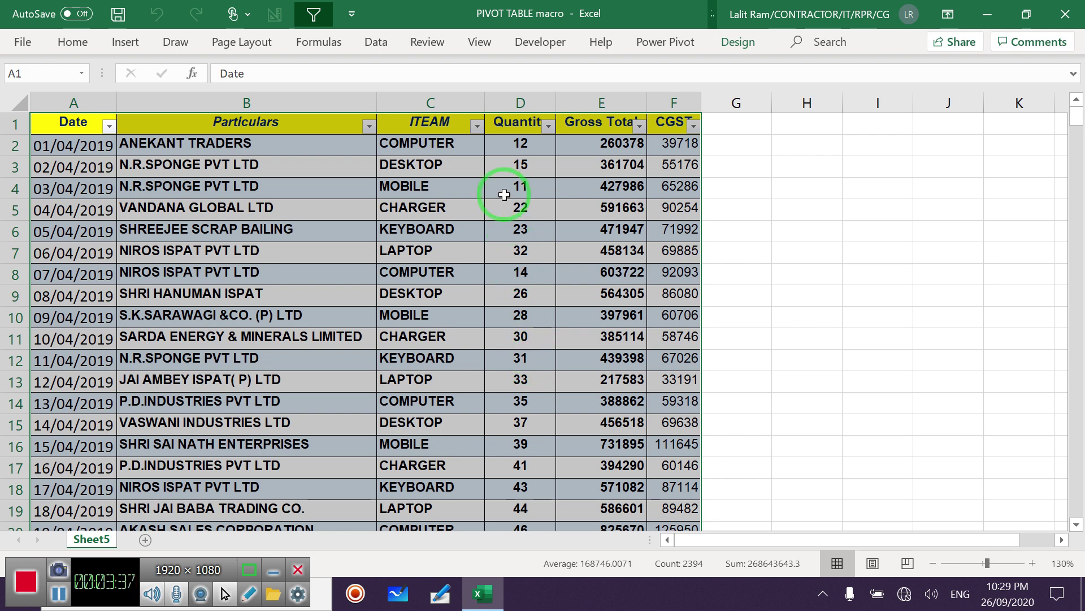
Start recording Macro1, stored in This Workbook, from View > Macros > Record Macro.
click(481, 43)
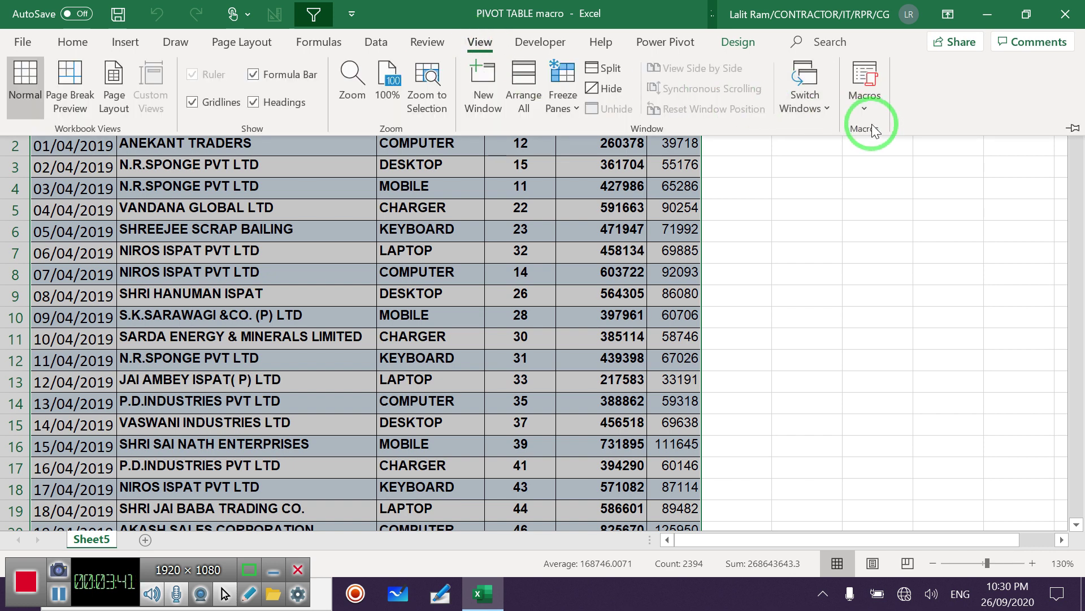
click(871, 110)
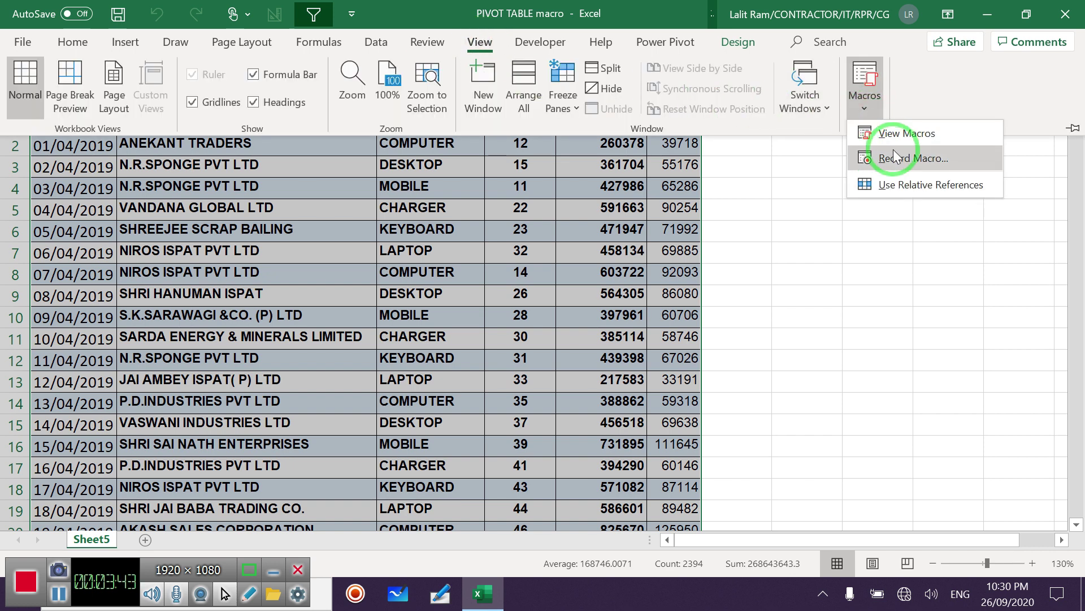
click(905, 164)
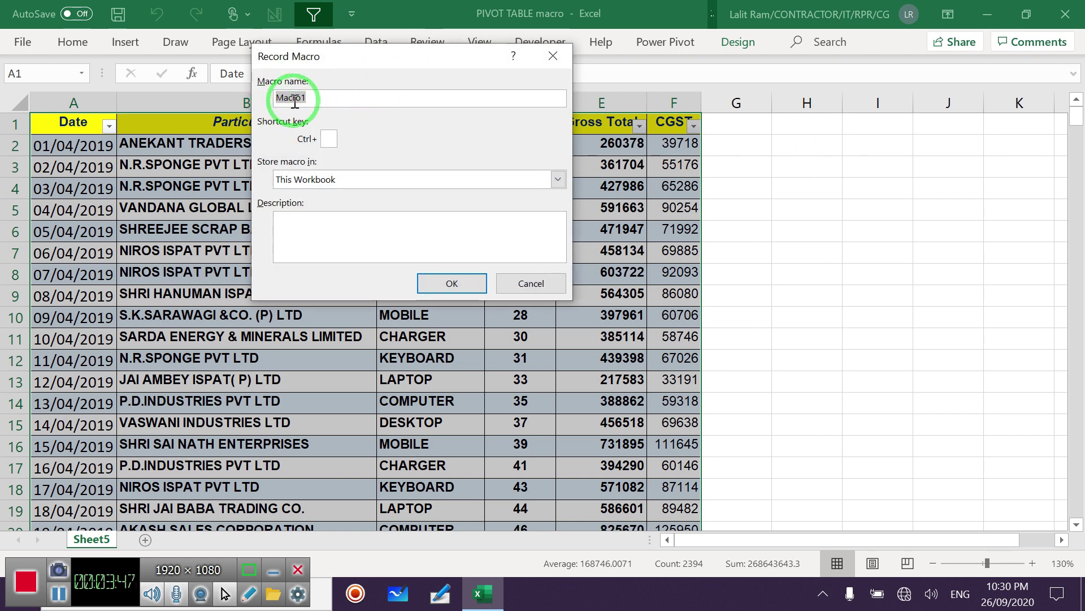
click(431, 289)
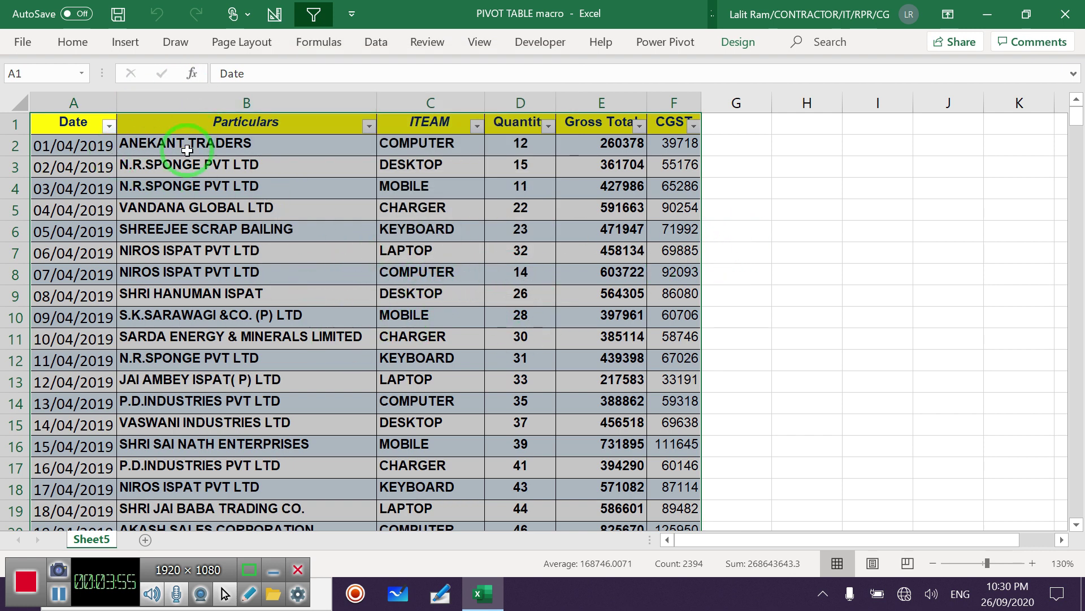
Insert a PivotTable from Table1 on the existing worksheet at Sheet5!$I$2.
click(130, 46)
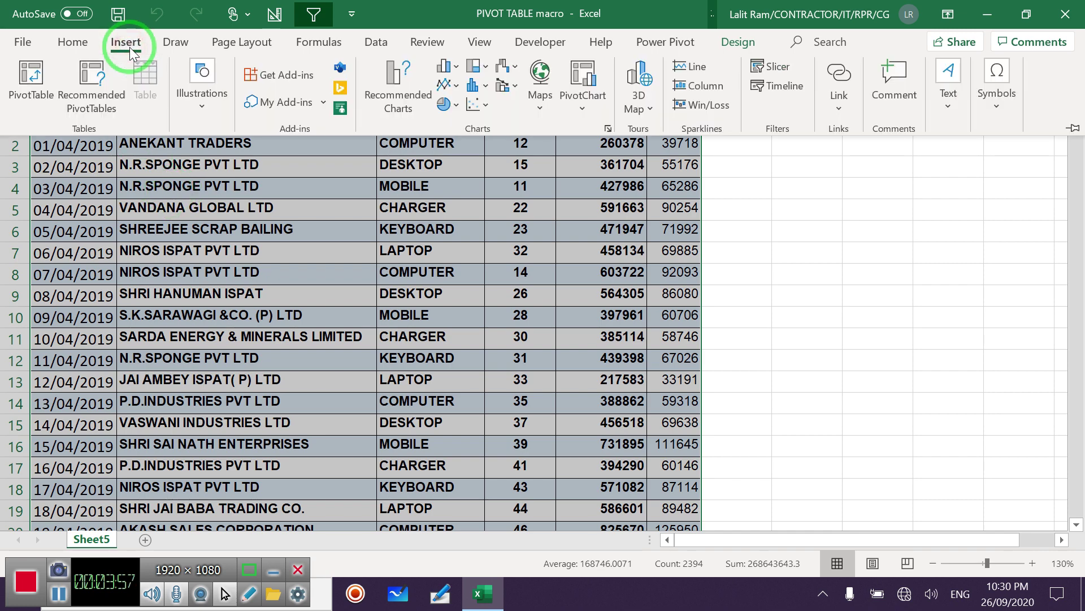
click(29, 82)
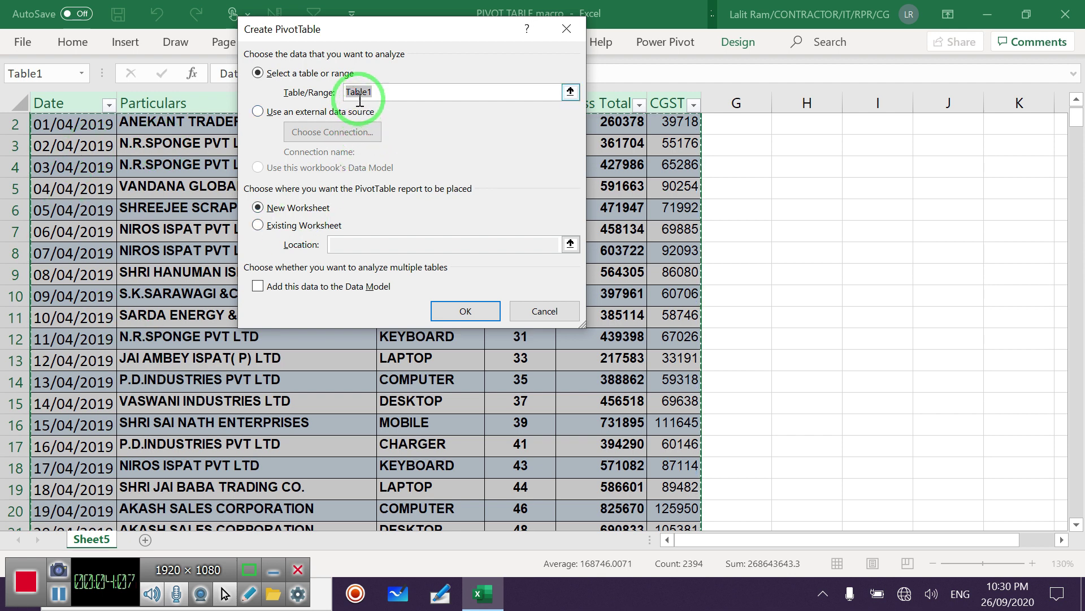
click(286, 229)
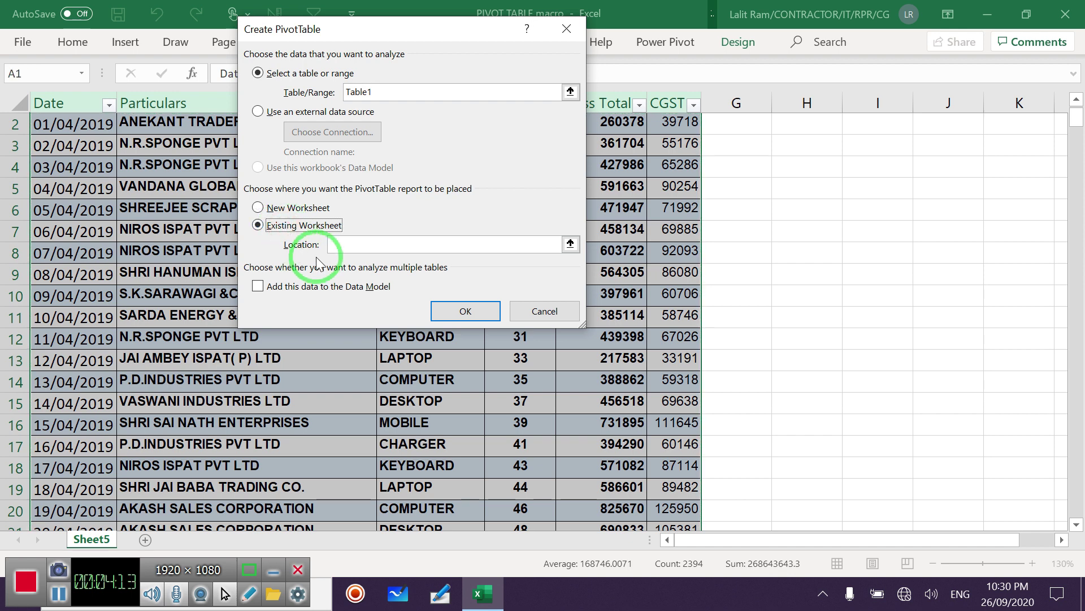
click(339, 244)
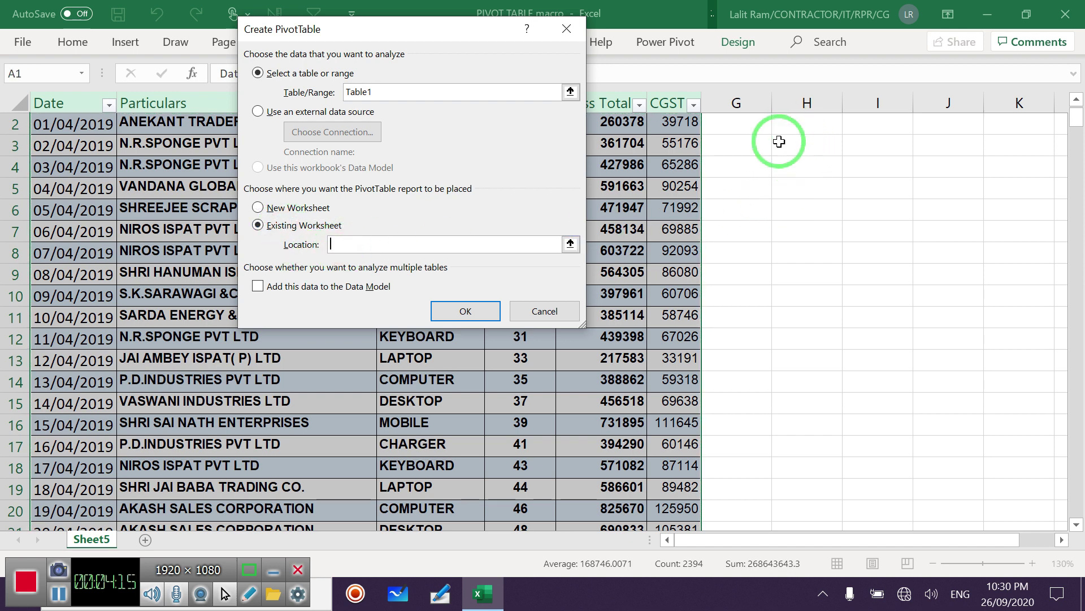
click(882, 126)
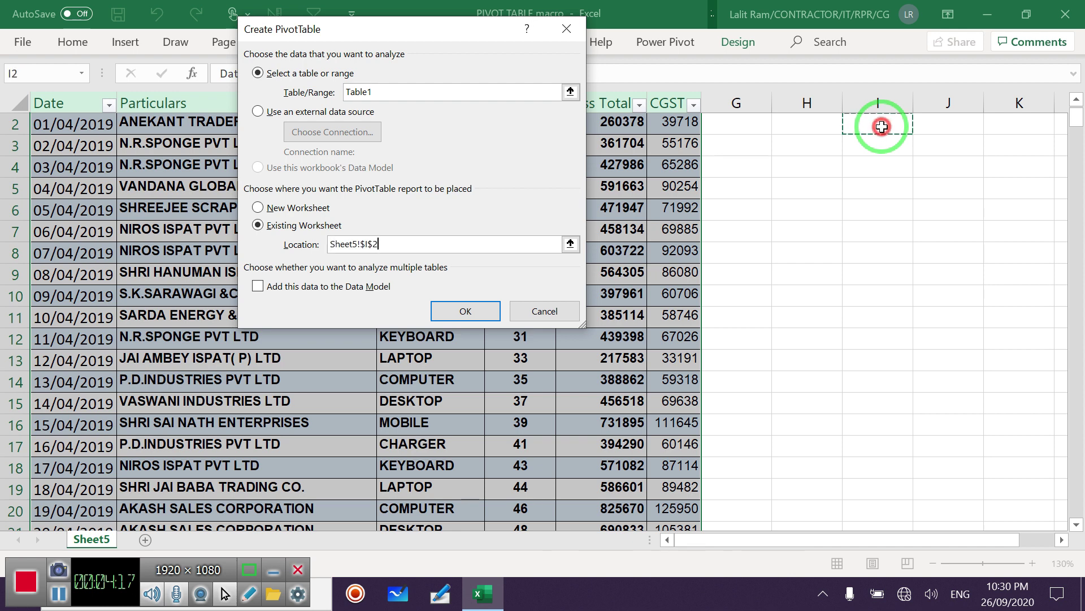
drag(379, 244, 331, 244)
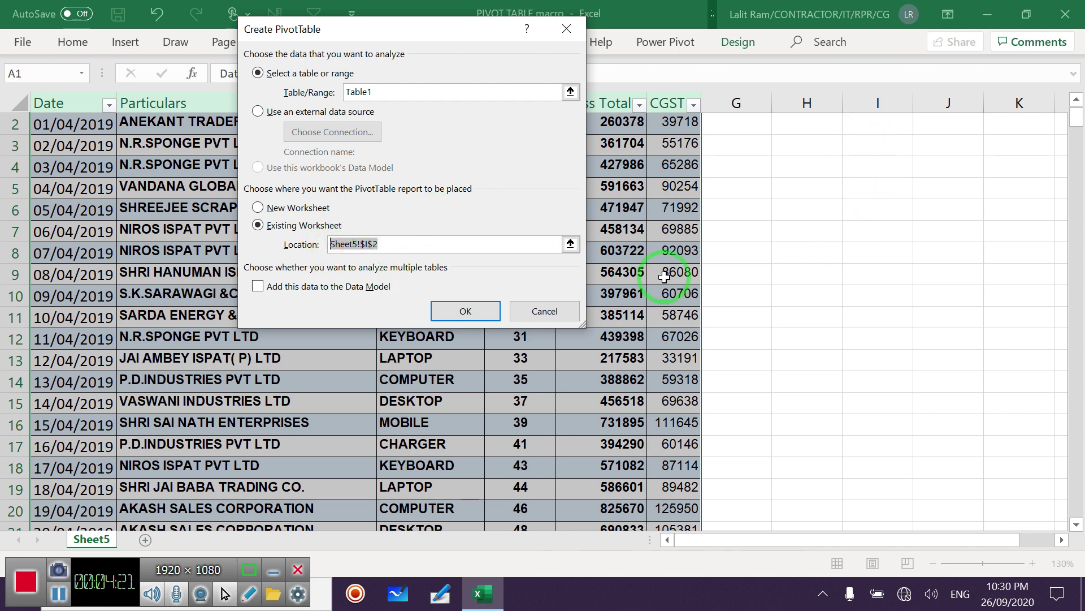
click(481, 313)
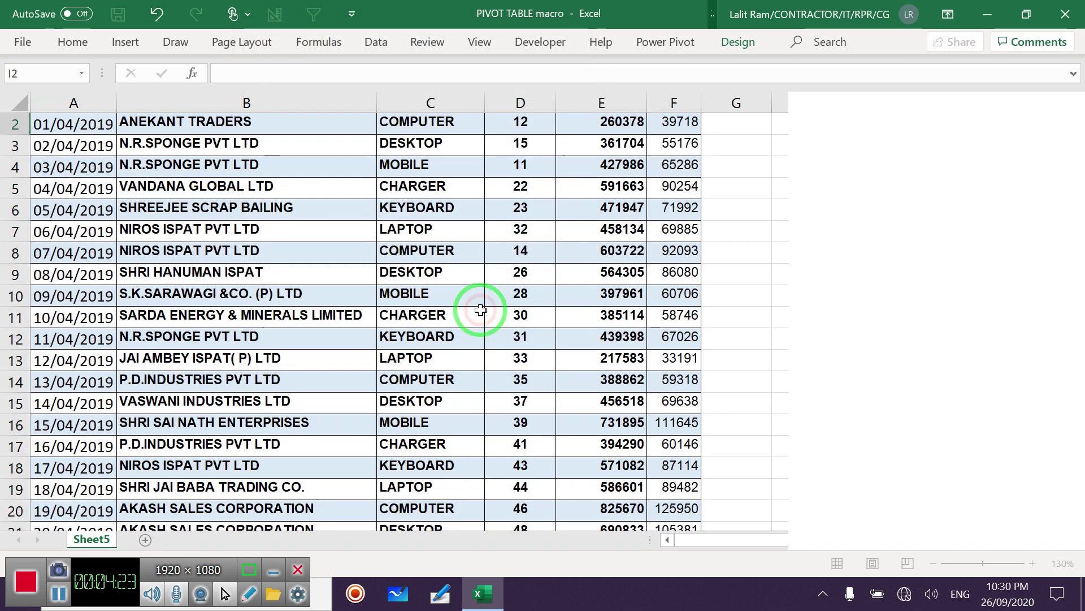
Add Date to the pivot rows and Gross Total as a summed value.
click(765, 539)
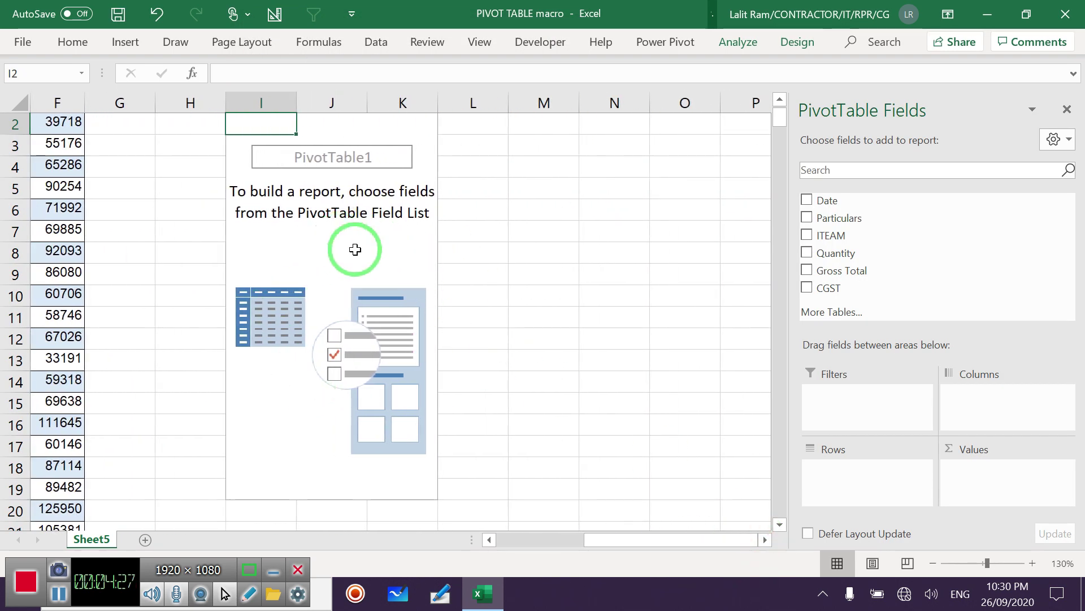
click(806, 199)
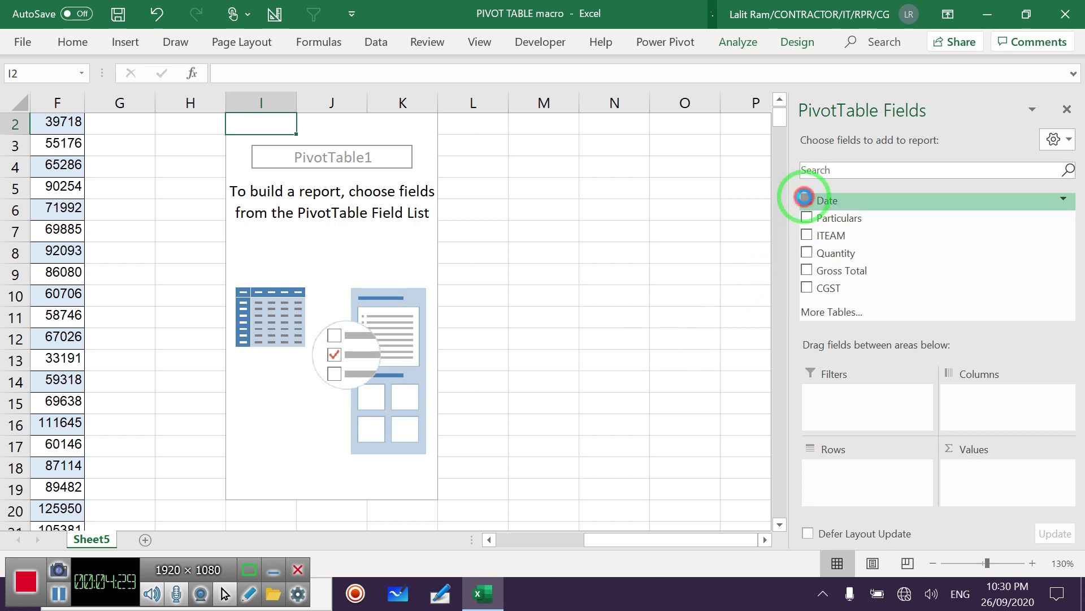
click(806, 270)
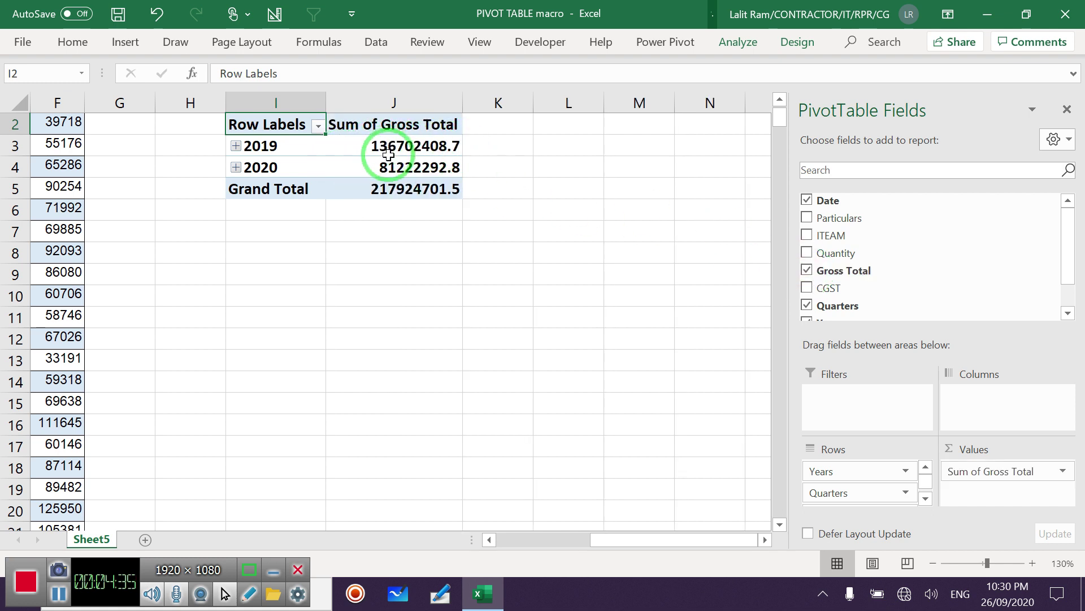
Regroup the 2019 dates by Months and Years only, dropping Quarters.
right_click(272, 146)
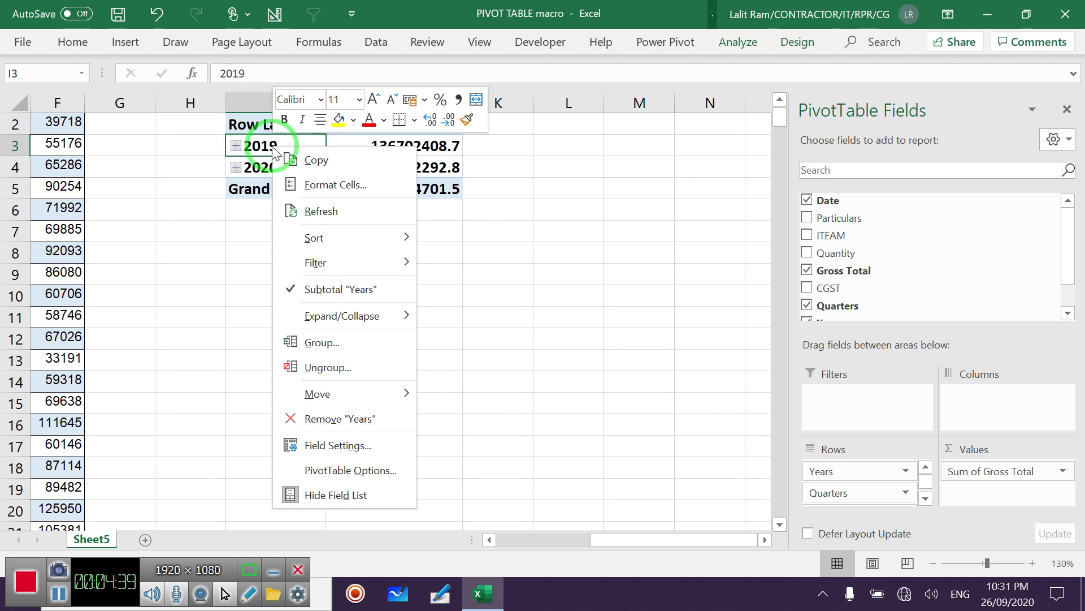
click(351, 342)
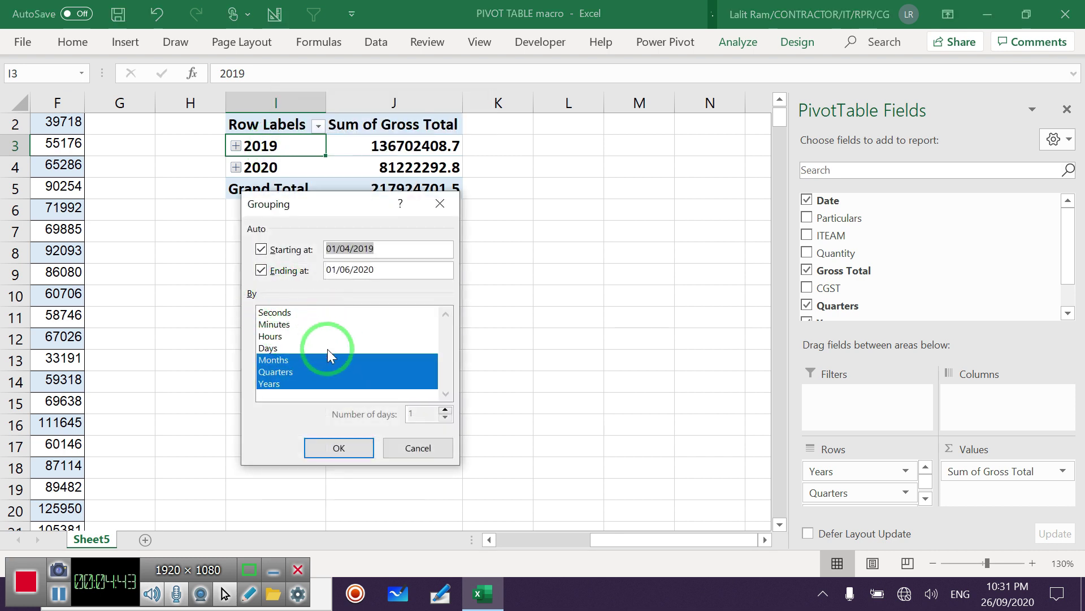
click(268, 373)
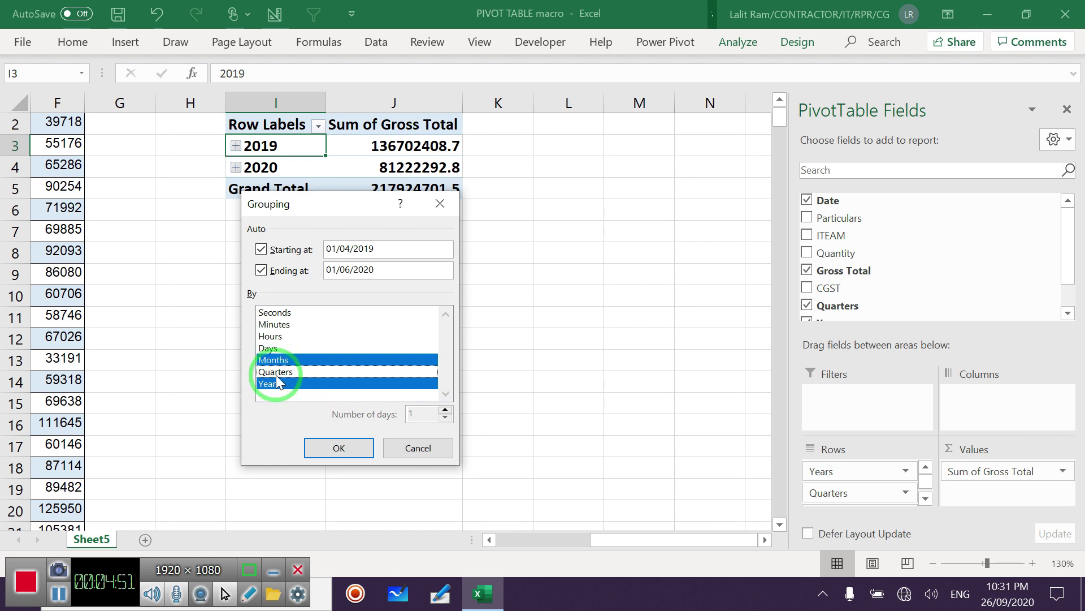
click(335, 448)
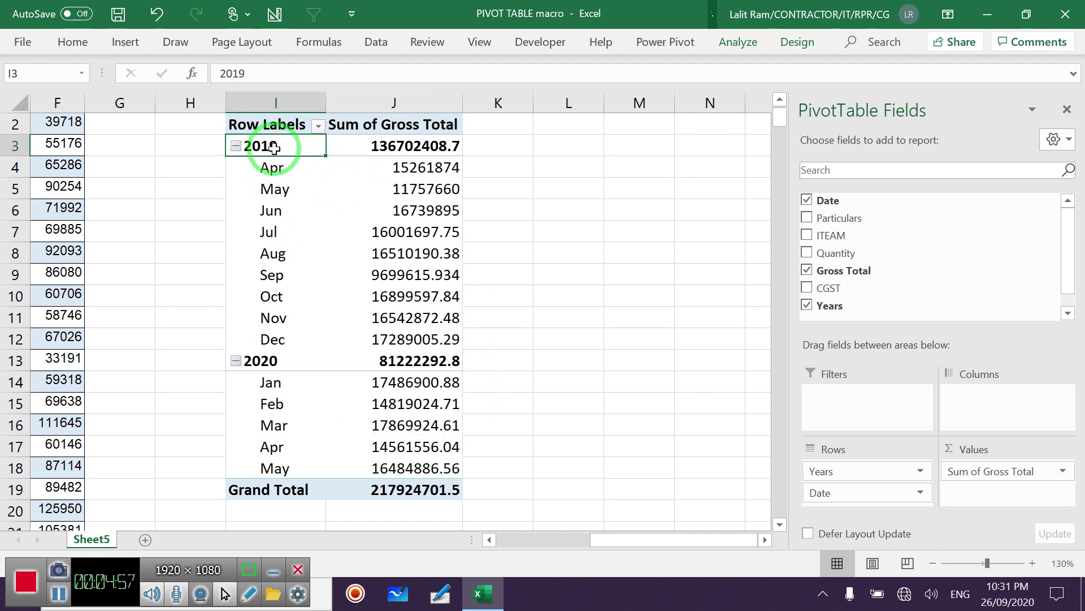
drag(274, 167, 273, 338)
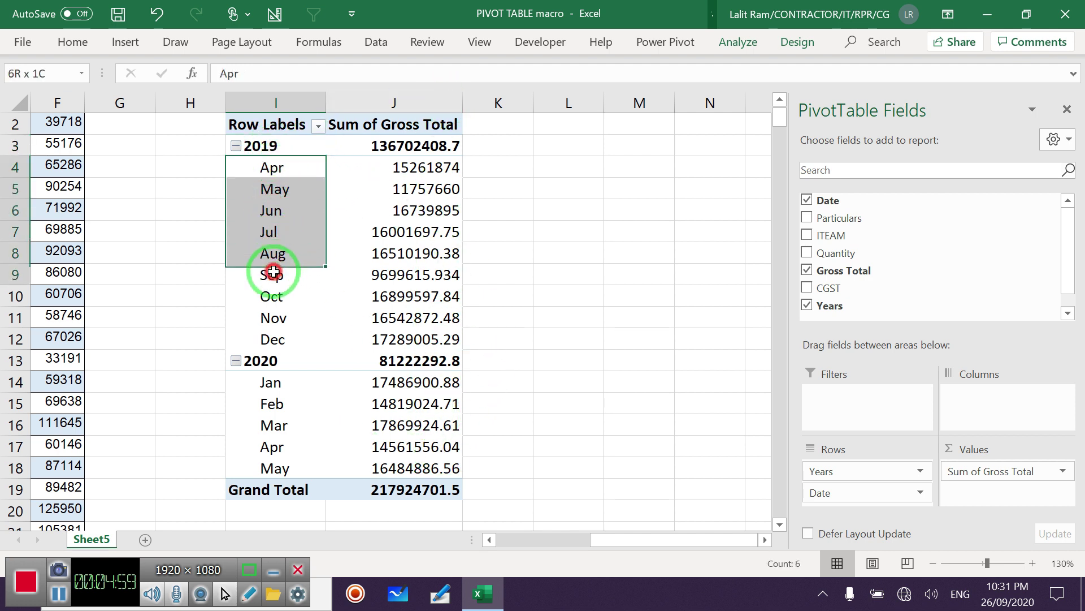
drag(407, 167, 409, 333)
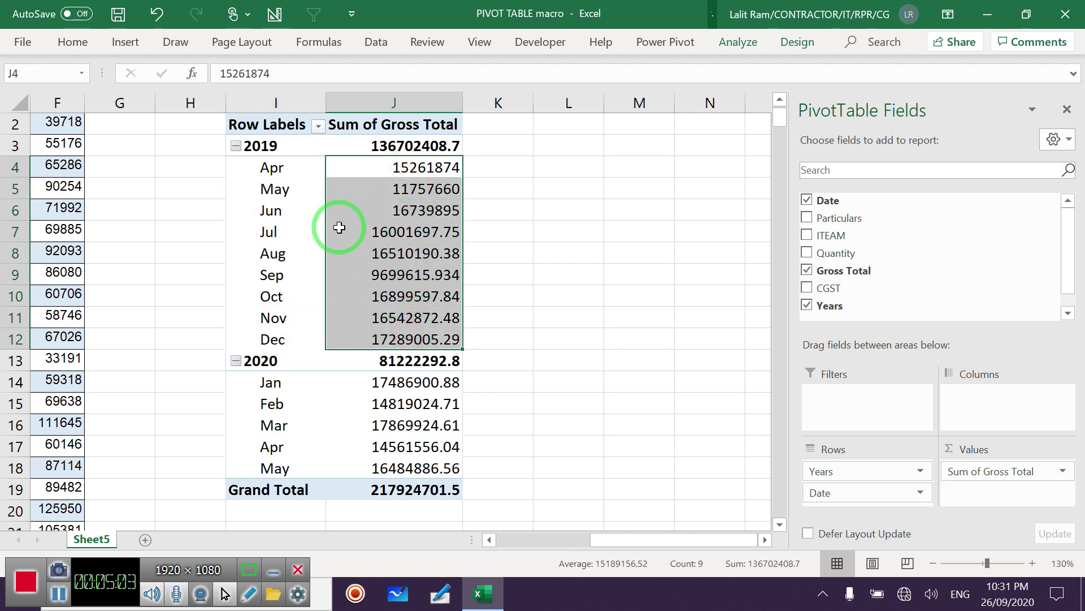
click(278, 149)
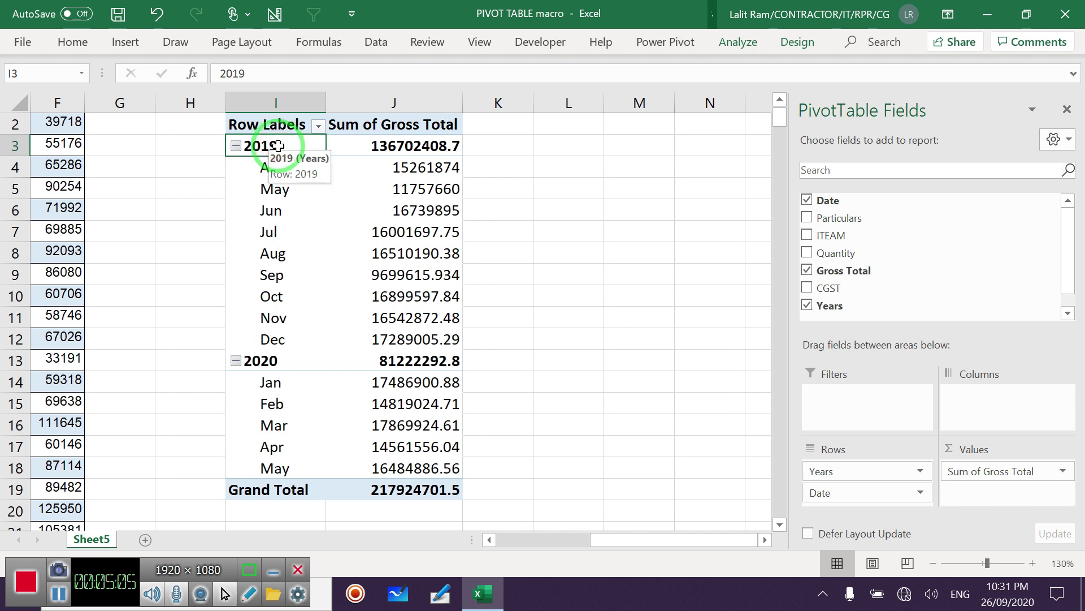
click(199, 148)
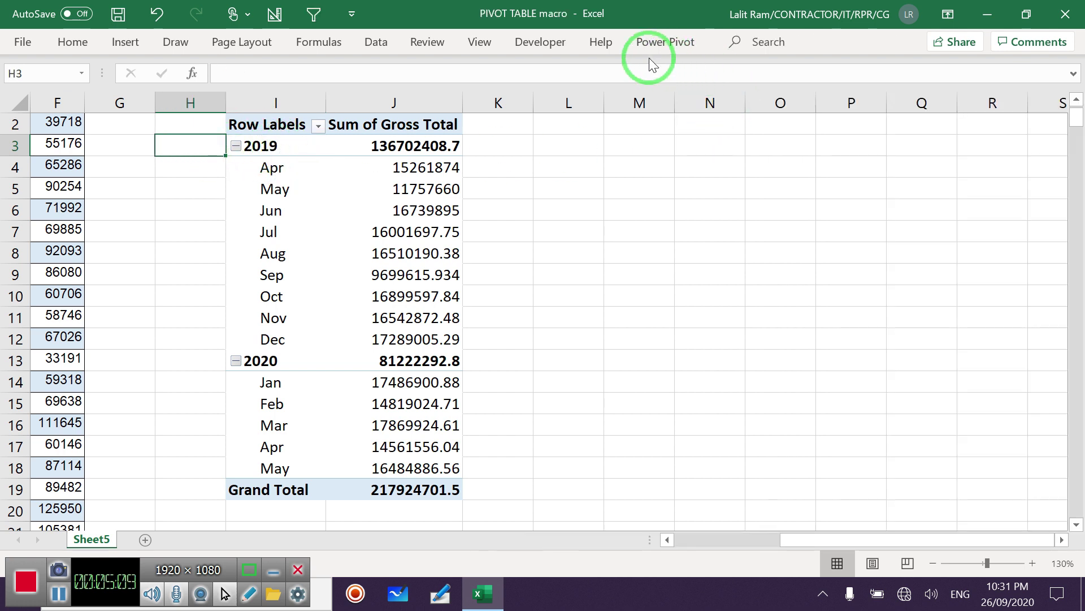
key(Right)
key(Right)
key(Down)
key(Down)
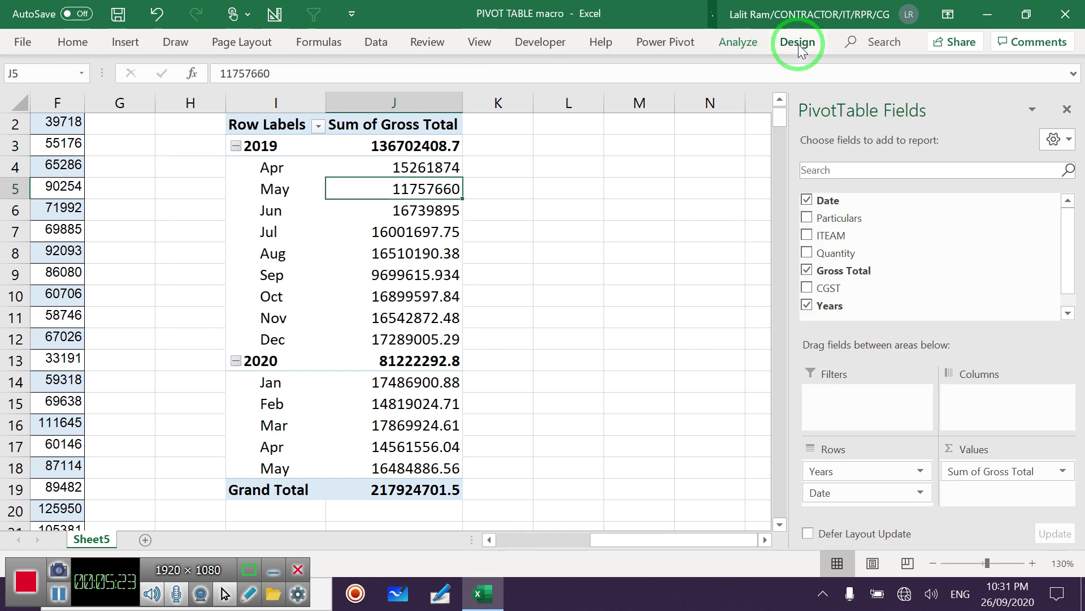
Set the pivot table's Report Layout to Show in Tabular Form.
click(798, 44)
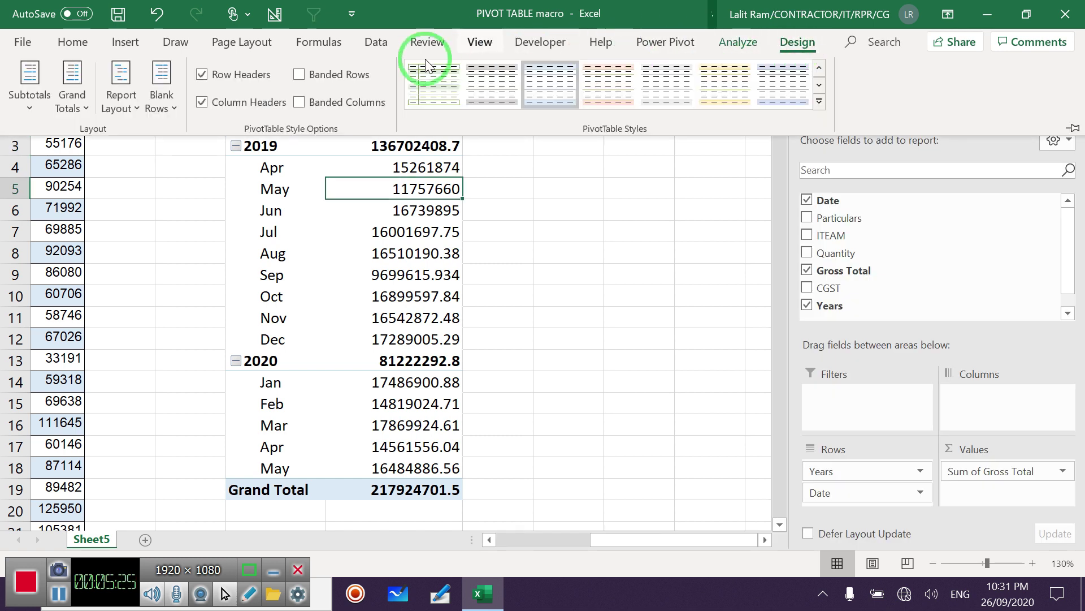
click(138, 107)
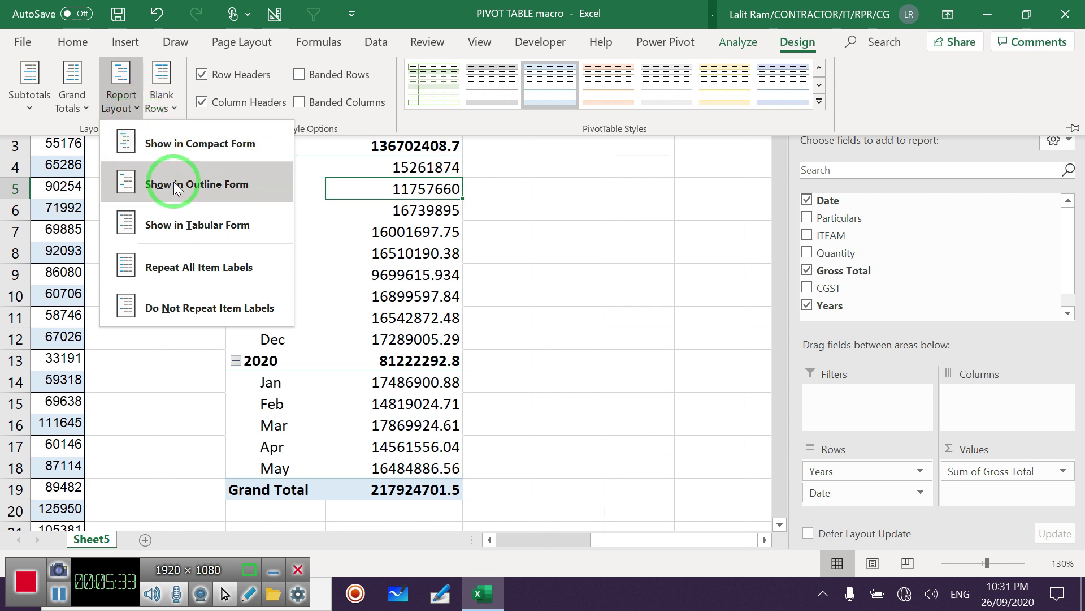
click(204, 231)
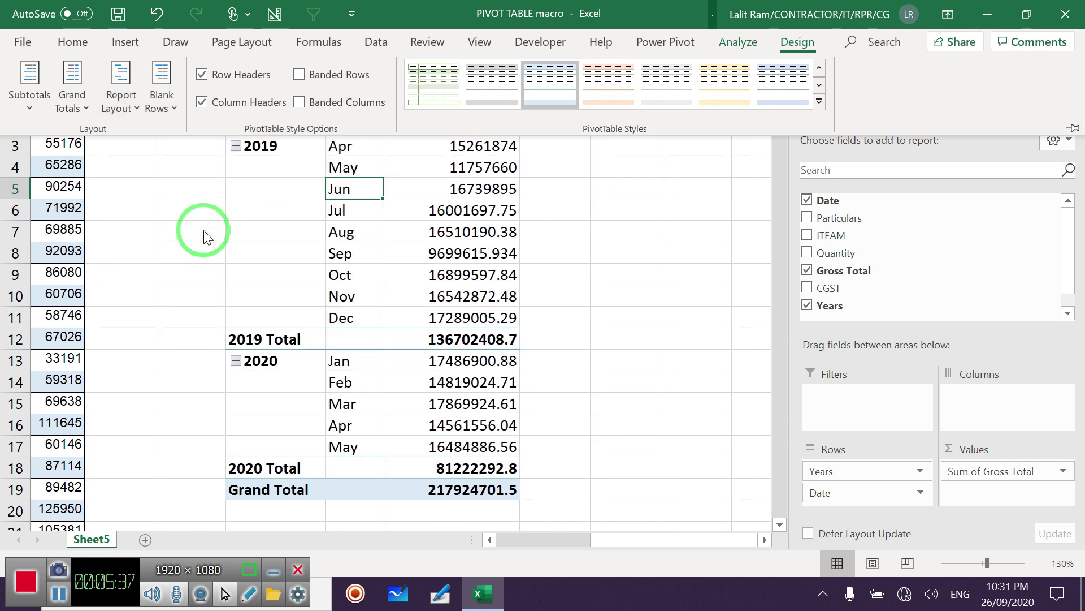
Select the Years item labels and the Sum of Gross Total header.
click(294, 148)
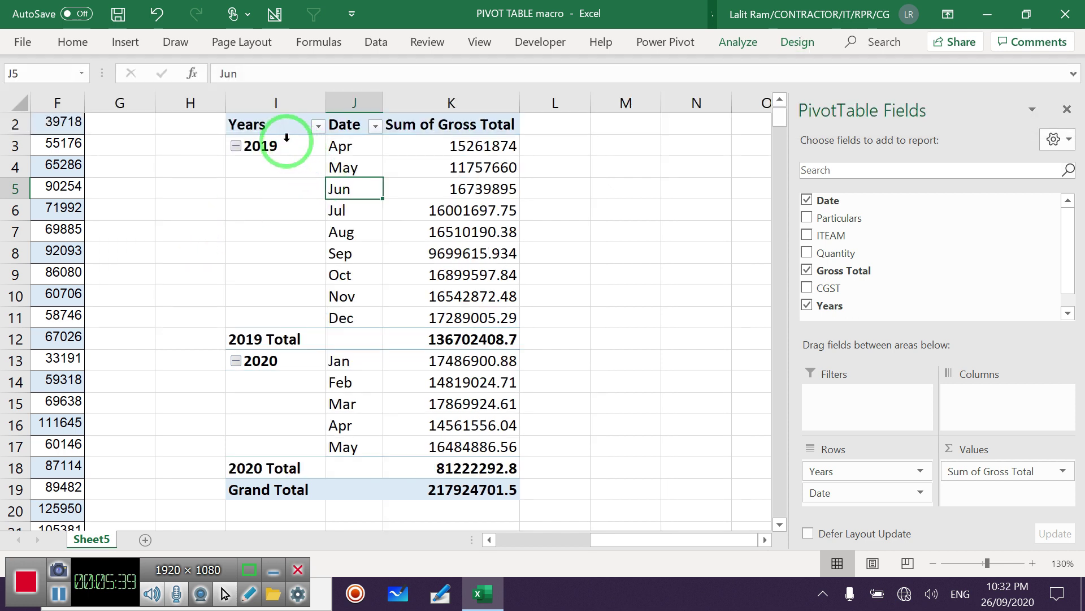
click(287, 139)
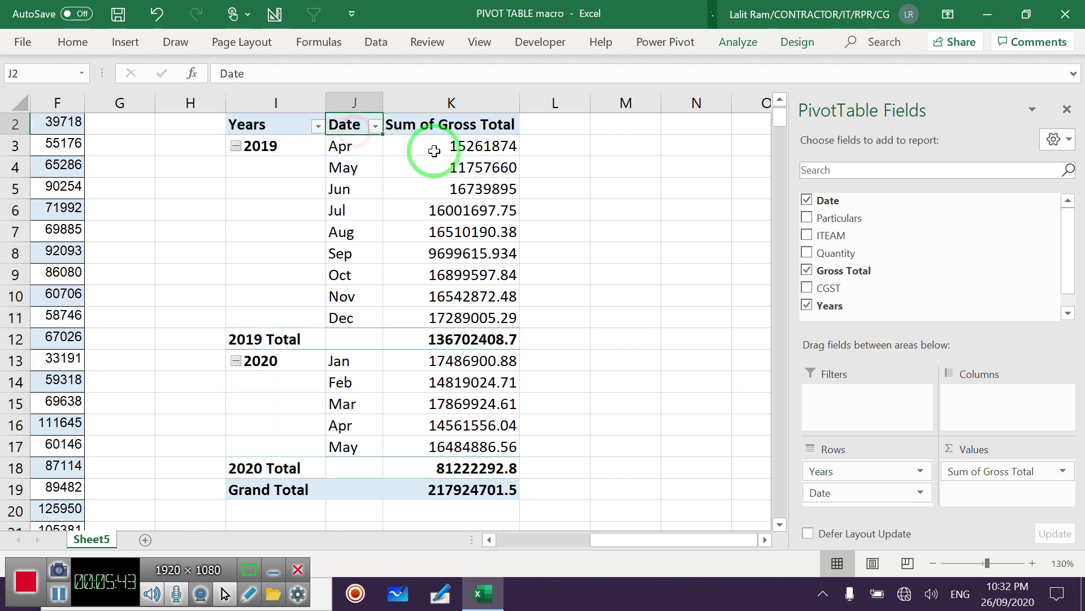
click(447, 125)
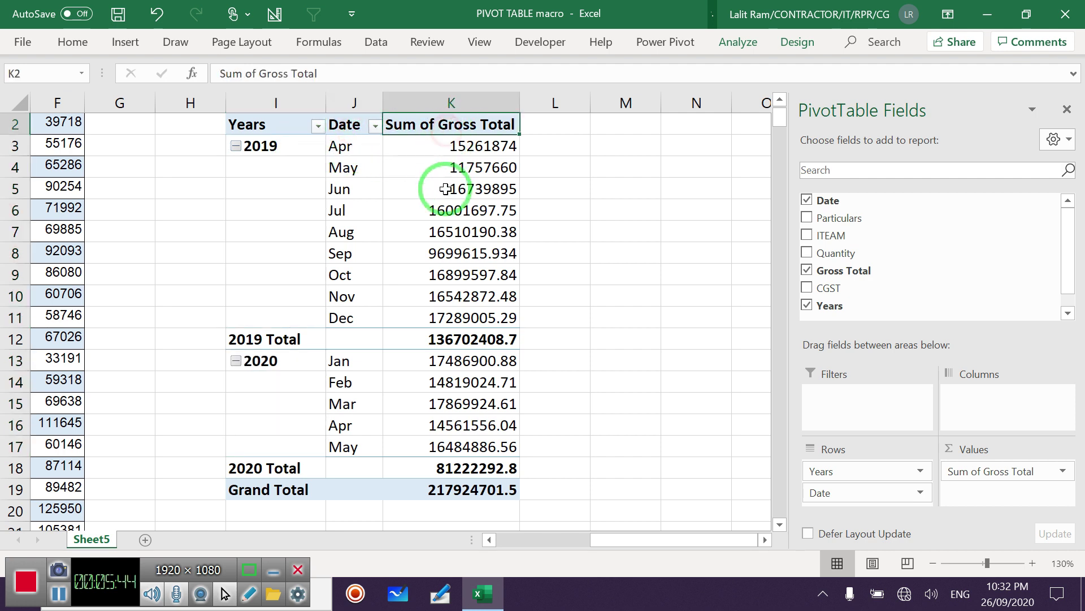
click(797, 42)
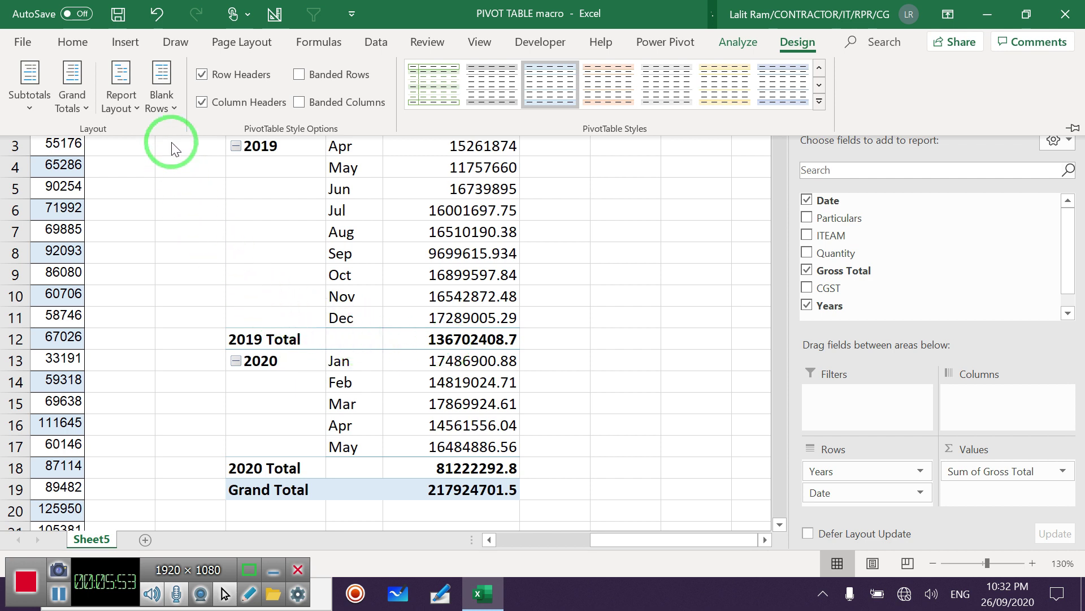
Insert a blank line after each year's group, then select the whole pivot table I2:K19.
click(175, 111)
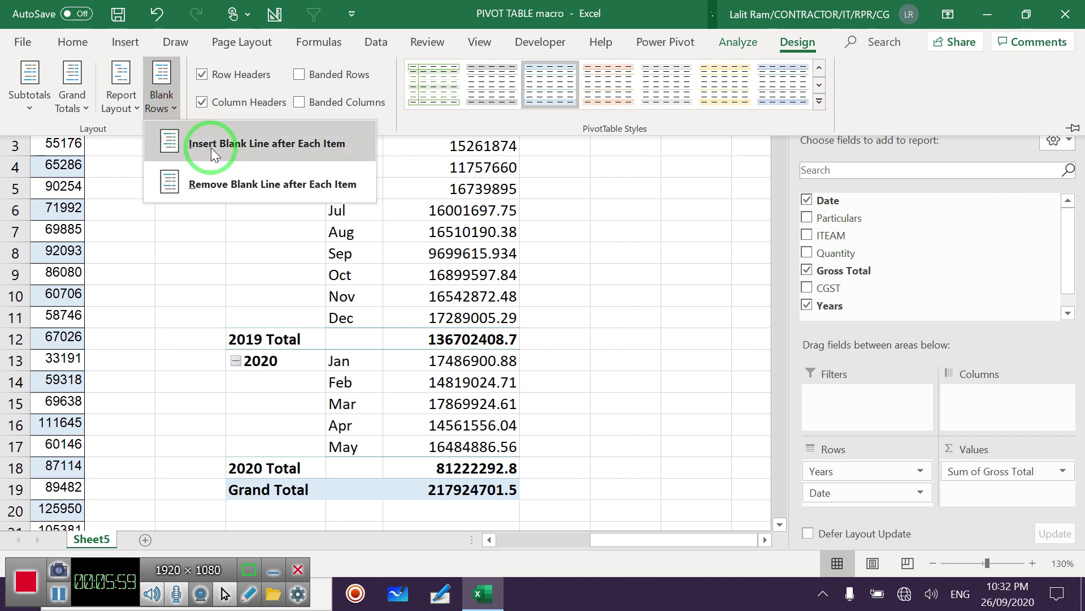
click(262, 145)
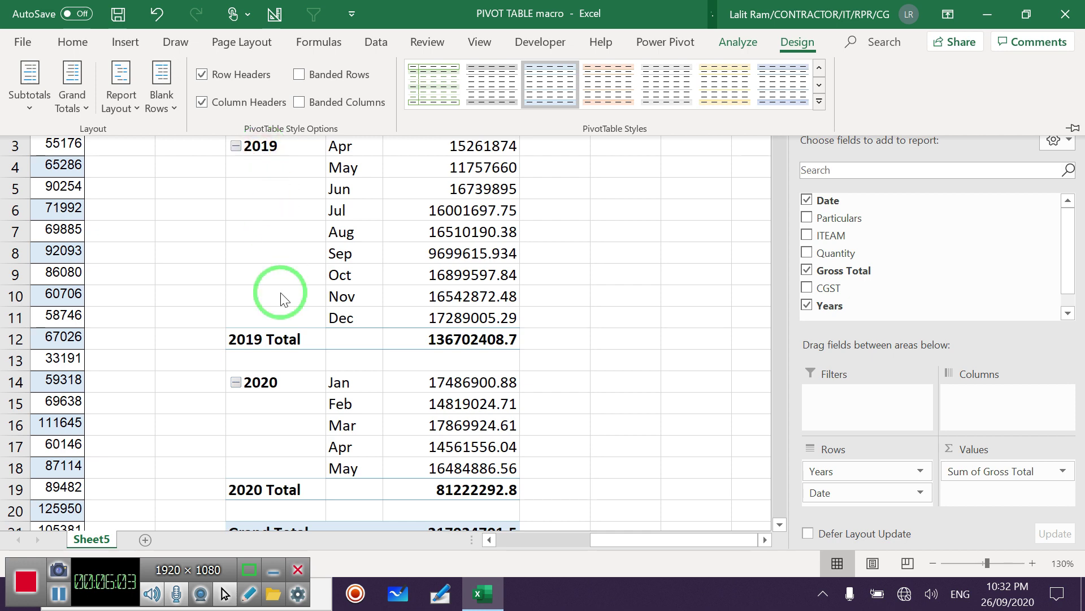
click(253, 363)
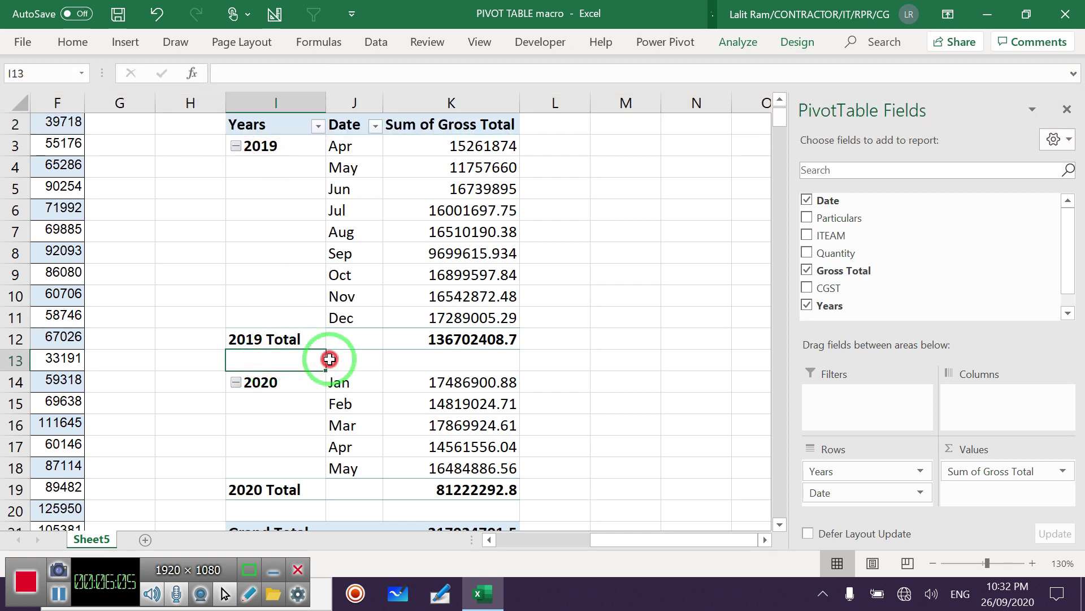
drag(253, 366, 482, 359)
scroll(628, 314, up, 1)
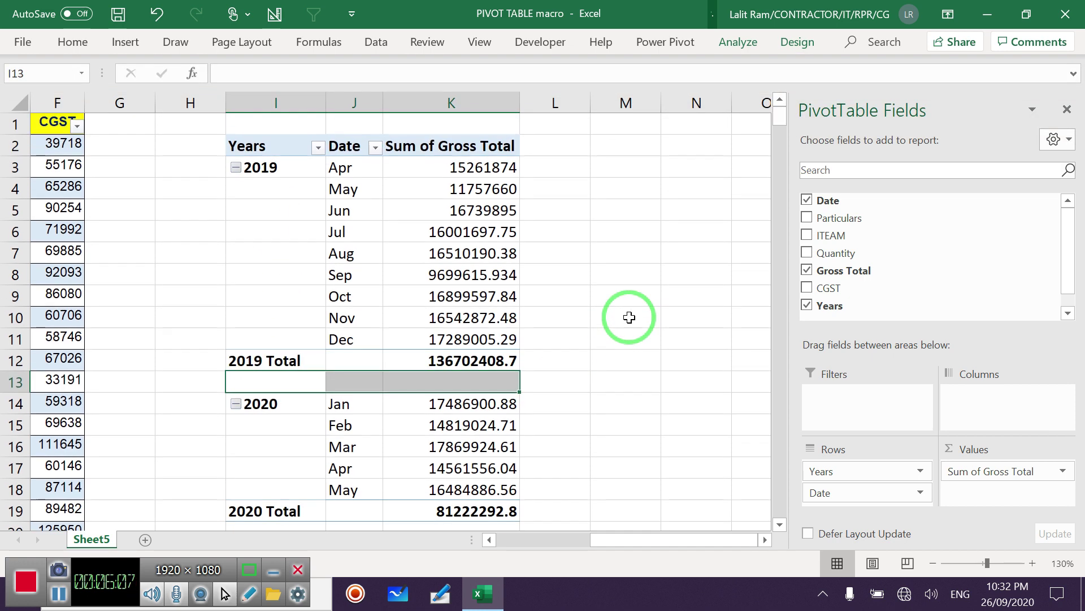
mouse_move(249, 148)
mouse_down()
mouse_move(447, 206)
mouse_move(491, 507)
mouse_up()
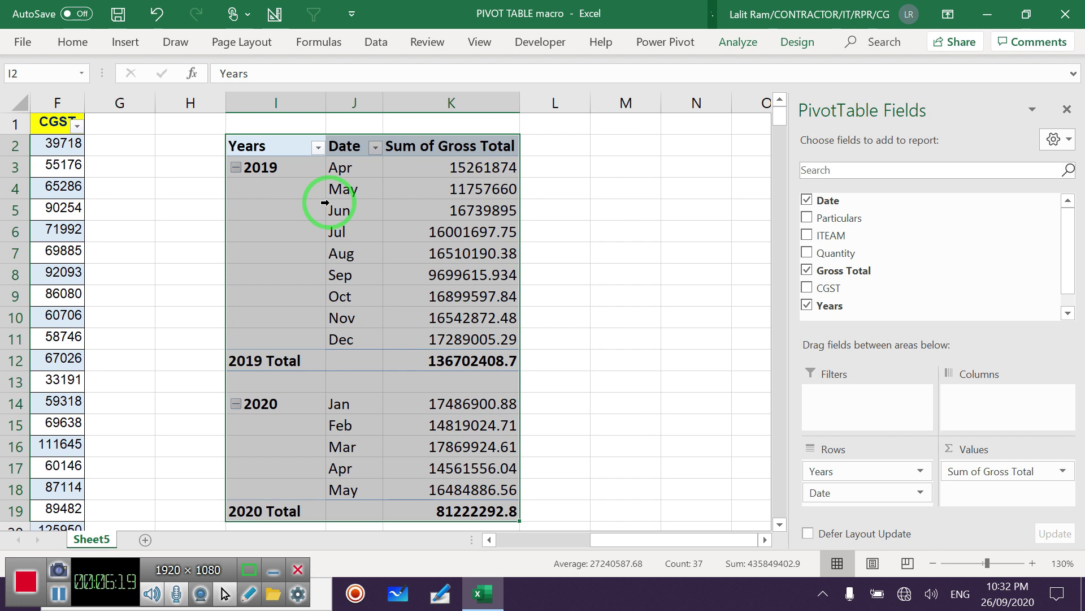
Copy the pivot table and paste a copy at M2.
key(ctrl+c)
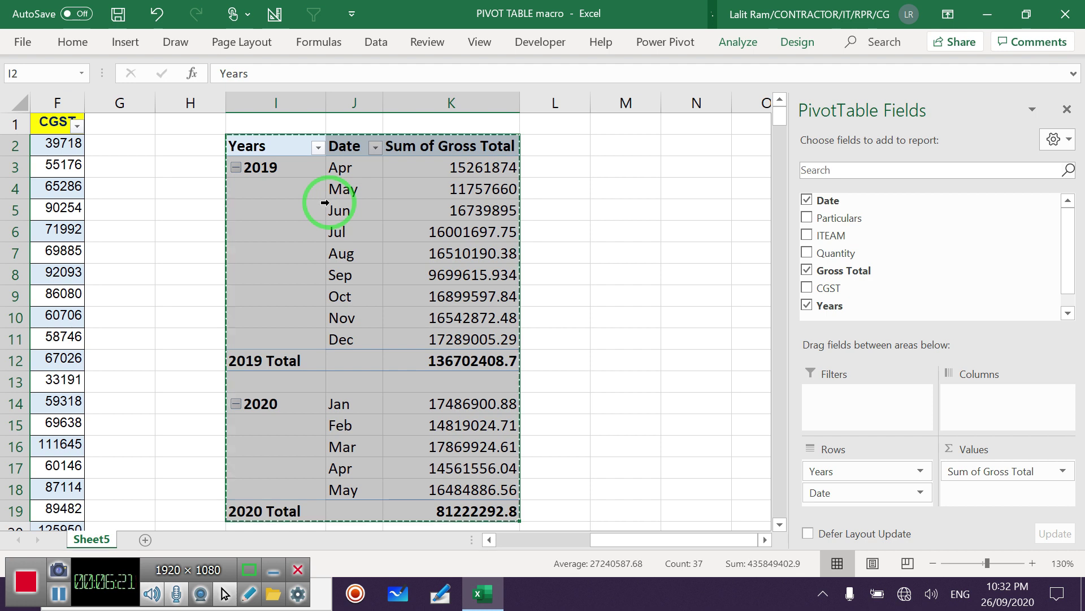
click(764, 539)
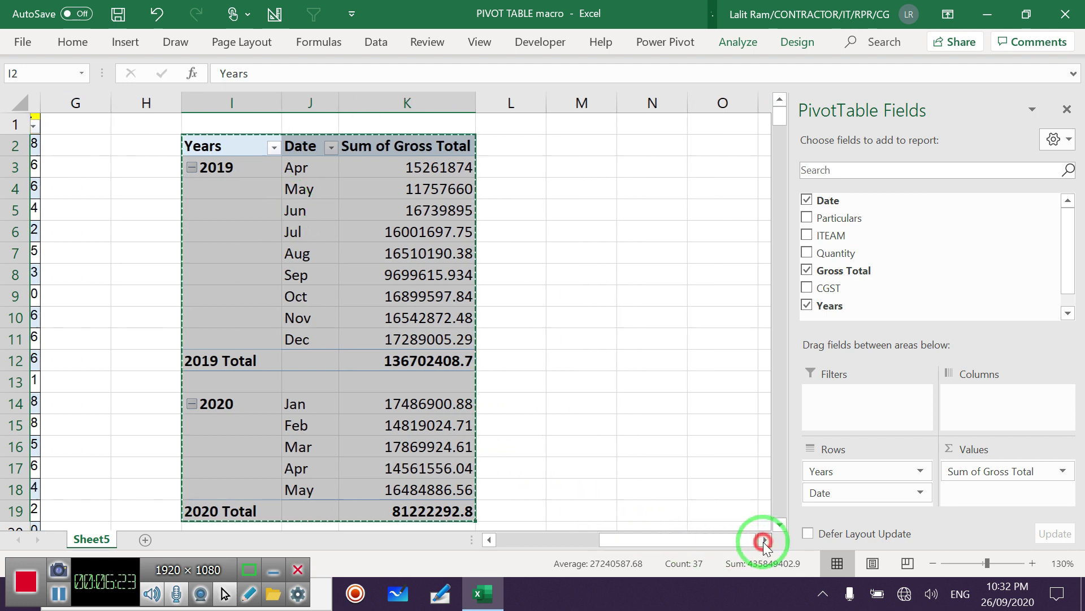
click(557, 149)
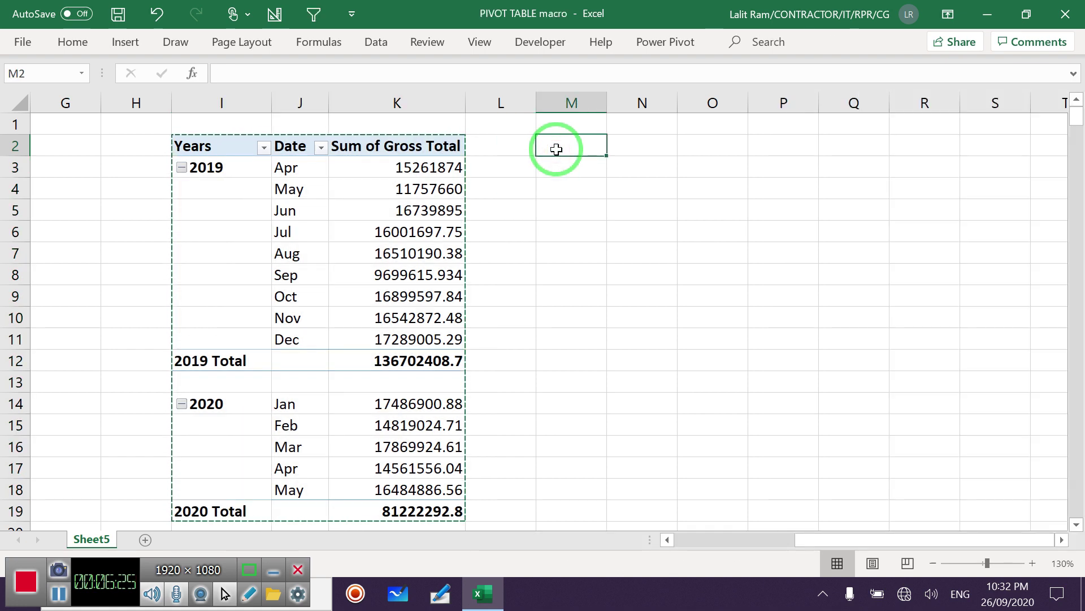
key(ctrl+v)
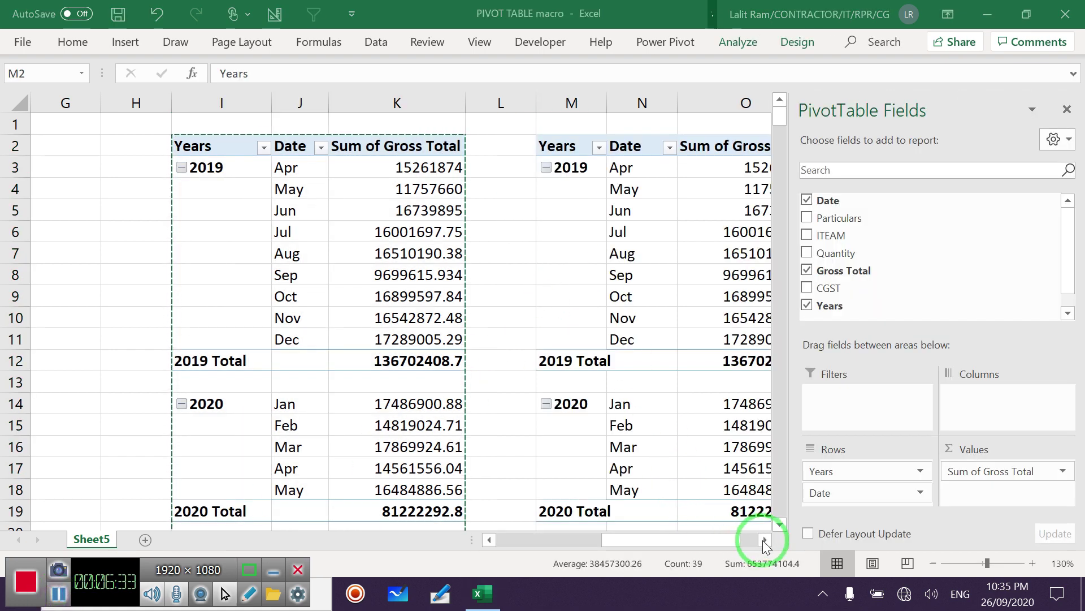
click(764, 539)
click(764, 540)
click(764, 539)
click(764, 539)
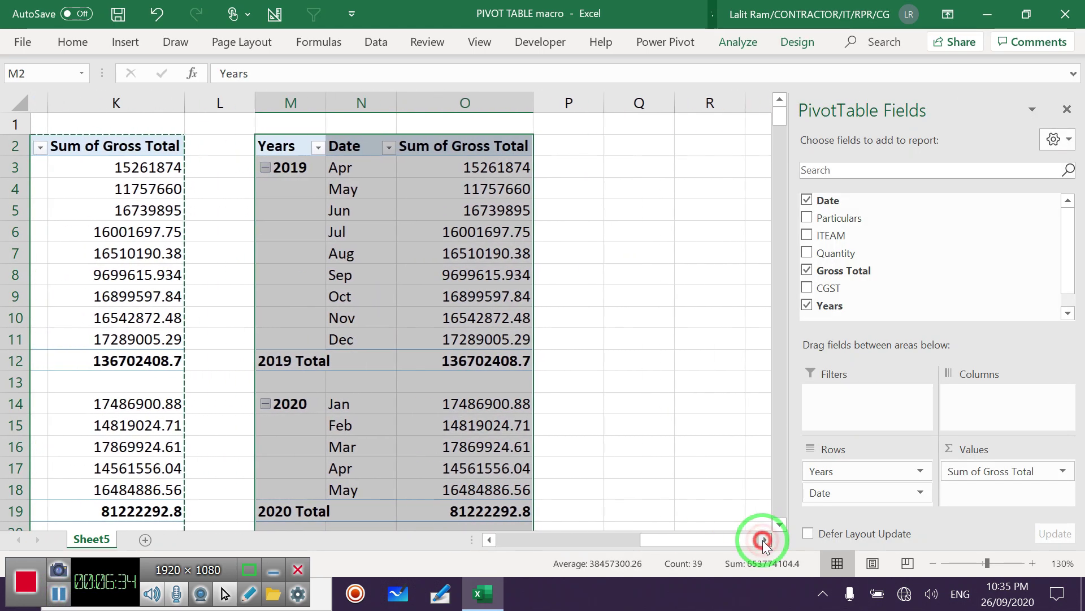
Paste a second copy of the pivot table at Q2.
click(624, 148)
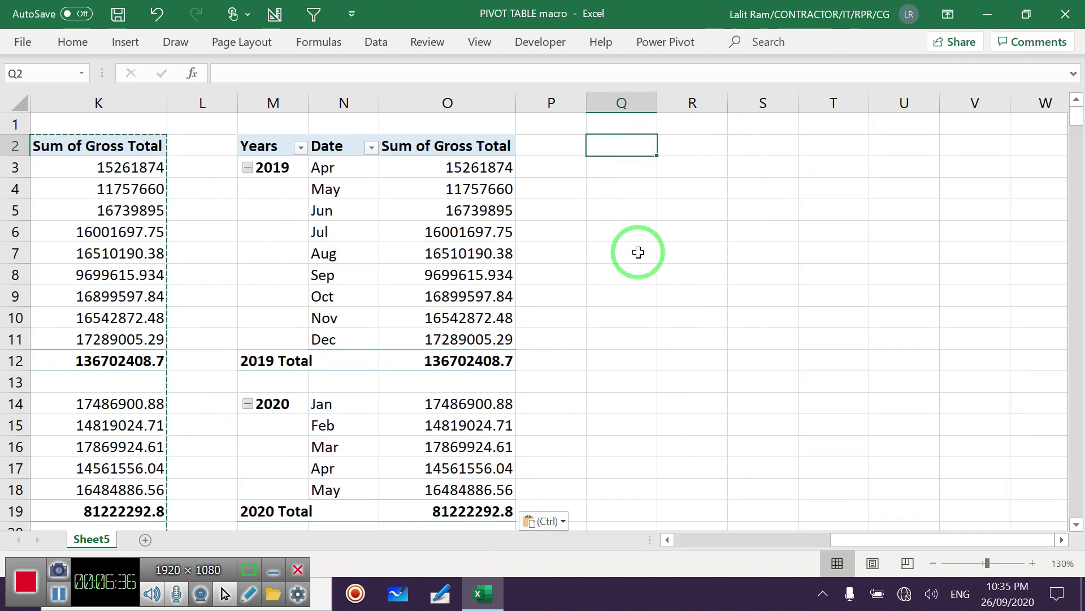
key(ctrl+v)
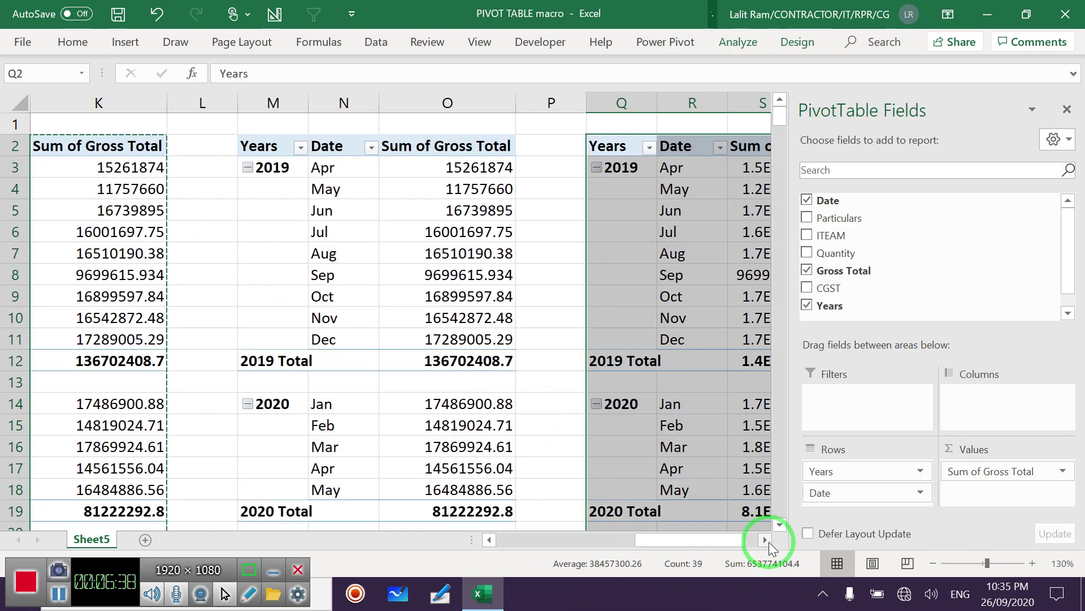
click(769, 540)
click(769, 541)
drag(592, 102, 657, 104)
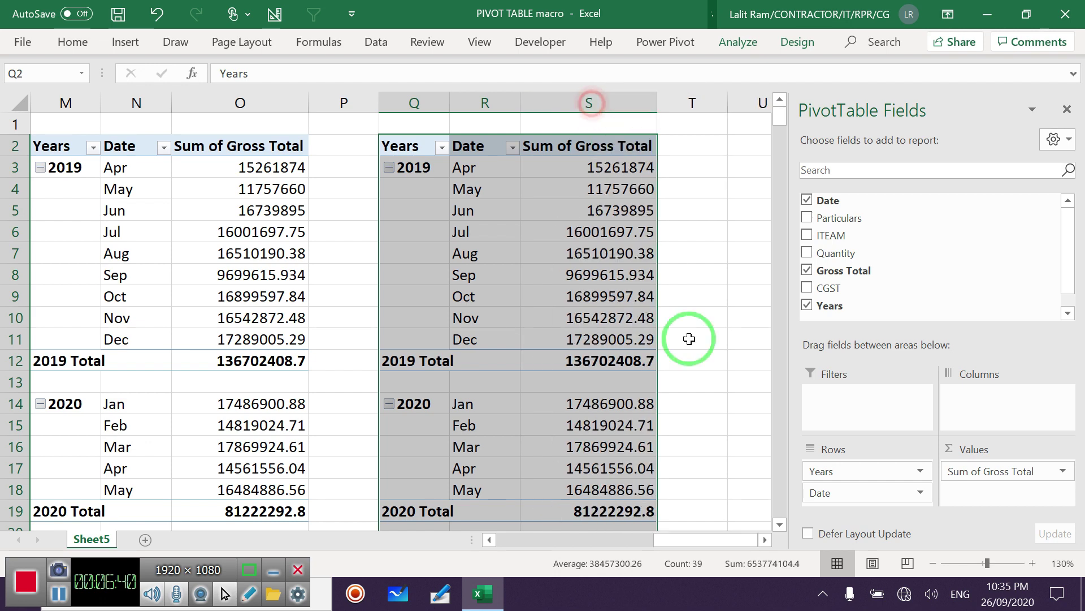
click(764, 541)
click(764, 541)
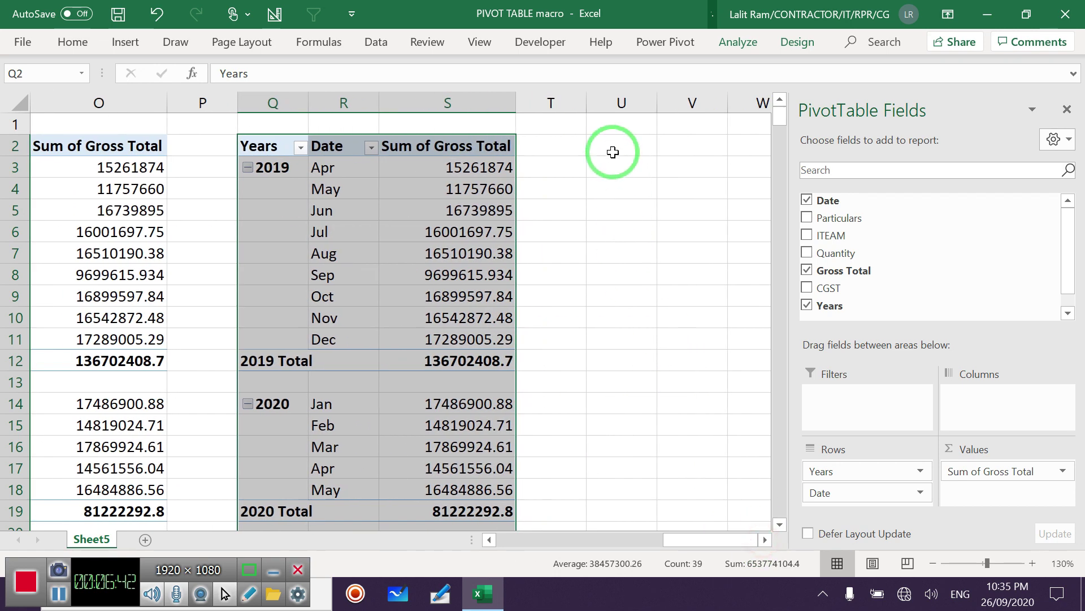
Paste a third copy at U2 and widen column W to show full totals.
click(613, 149)
key(ctrl+v)
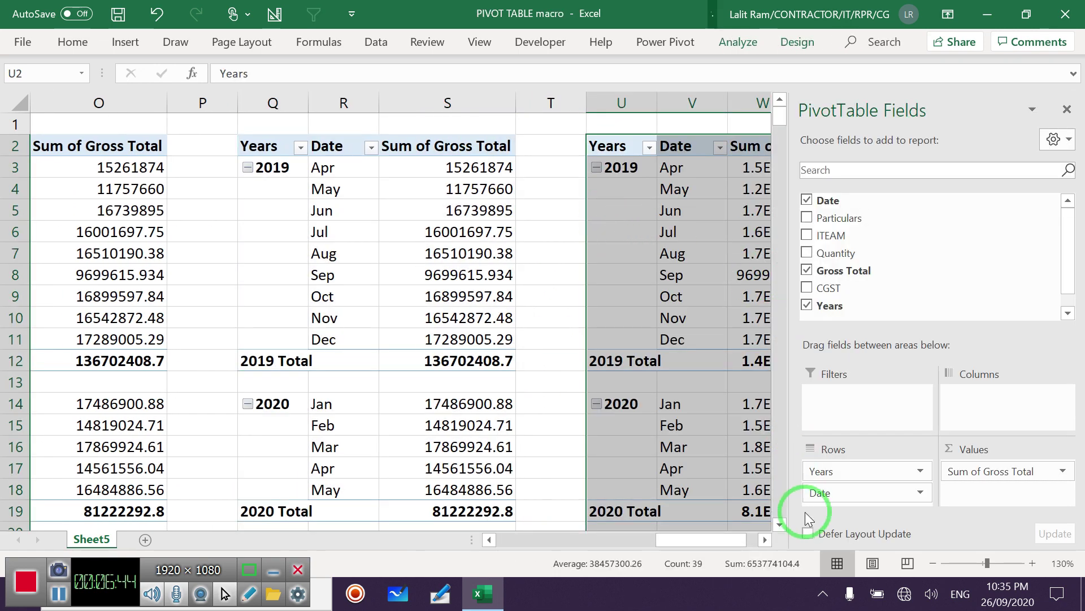
click(764, 540)
click(765, 540)
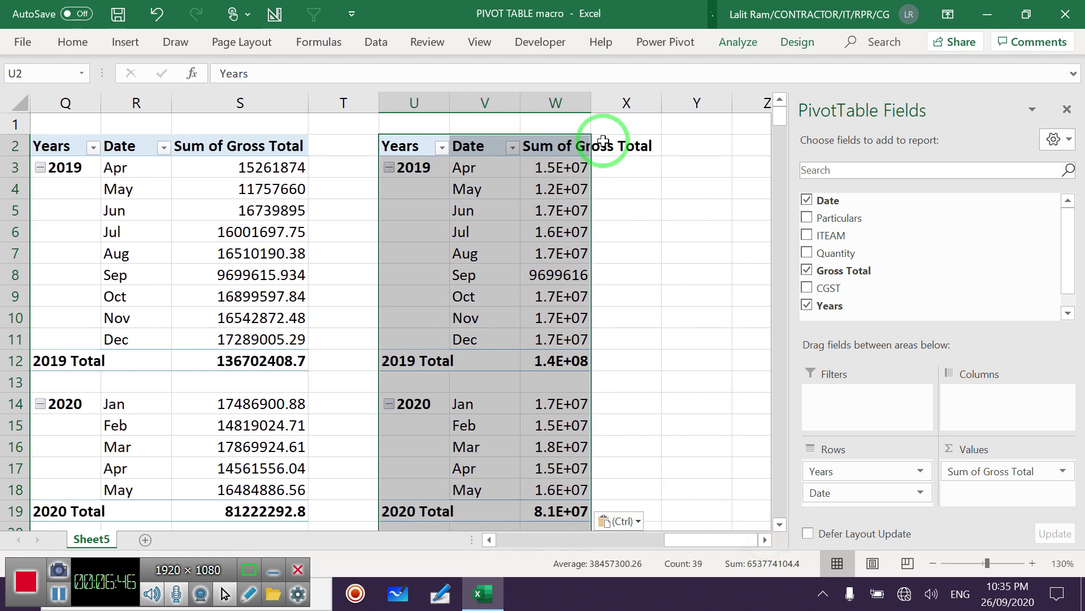
double_click(592, 103)
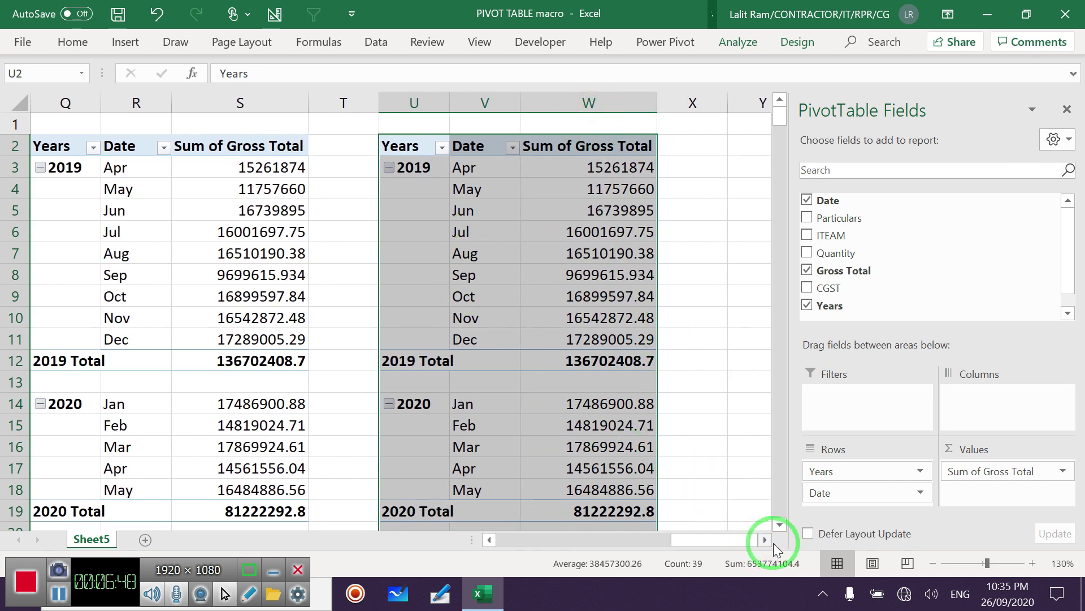
mouse_move(721, 541)
mouse_down()
mouse_move(612, 540)
mouse_move(646, 539)
mouse_up()
Retitle the three pivot copies' value headers 'running sale', 'sale change' and '%sale'.
click(605, 145)
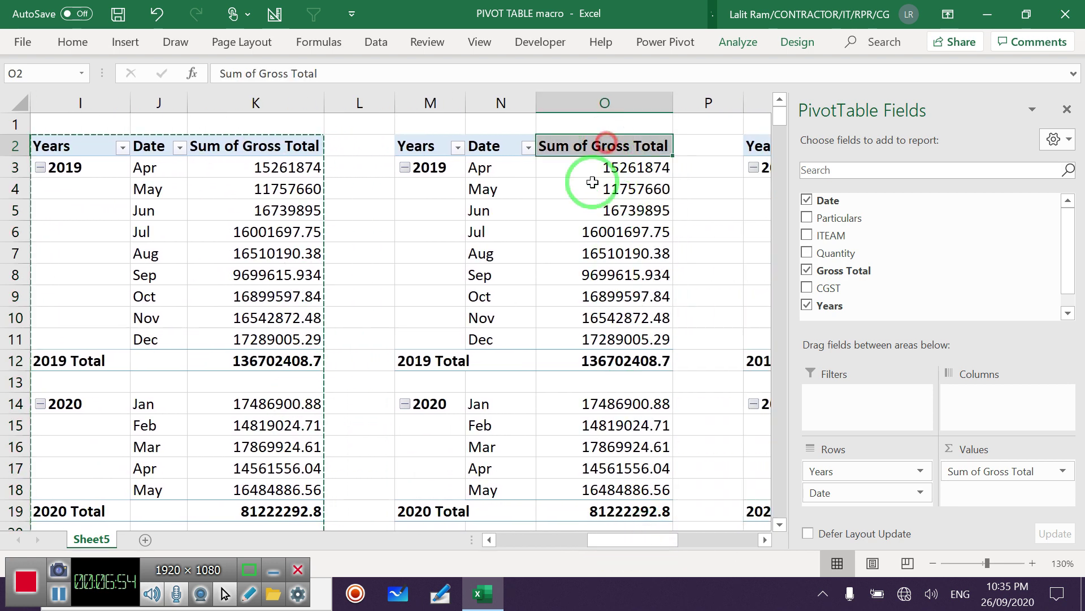
text(running sale)
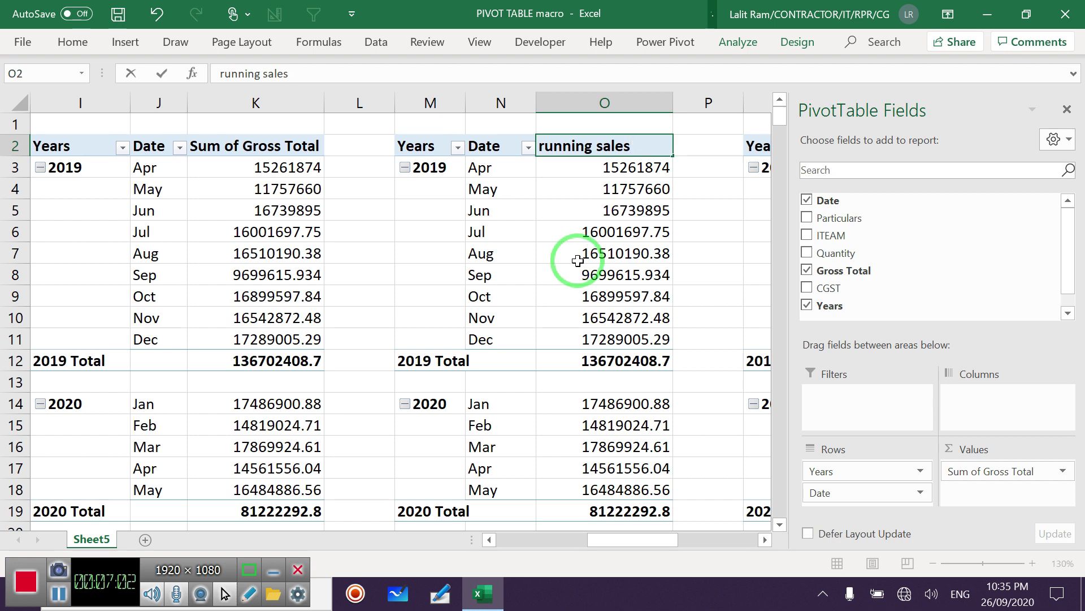
click(703, 401)
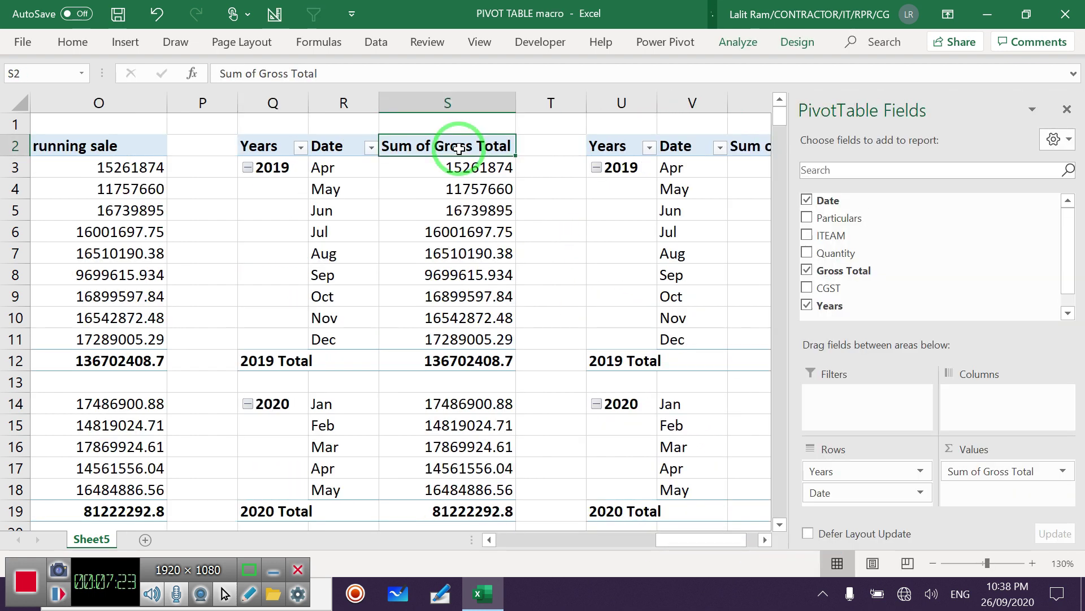
text(sale change)
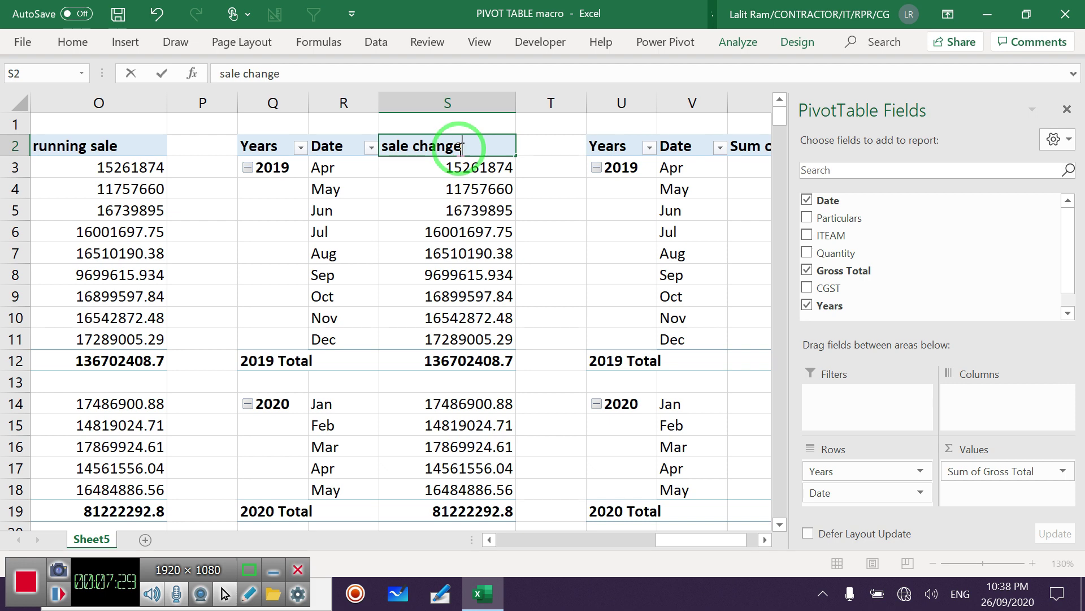
click(765, 540)
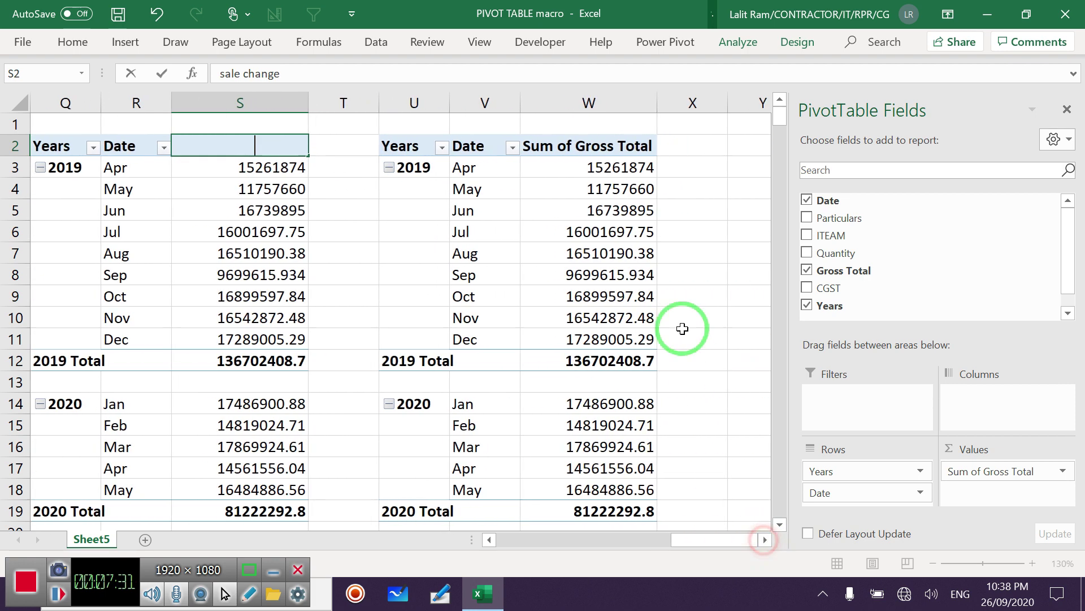
click(582, 145)
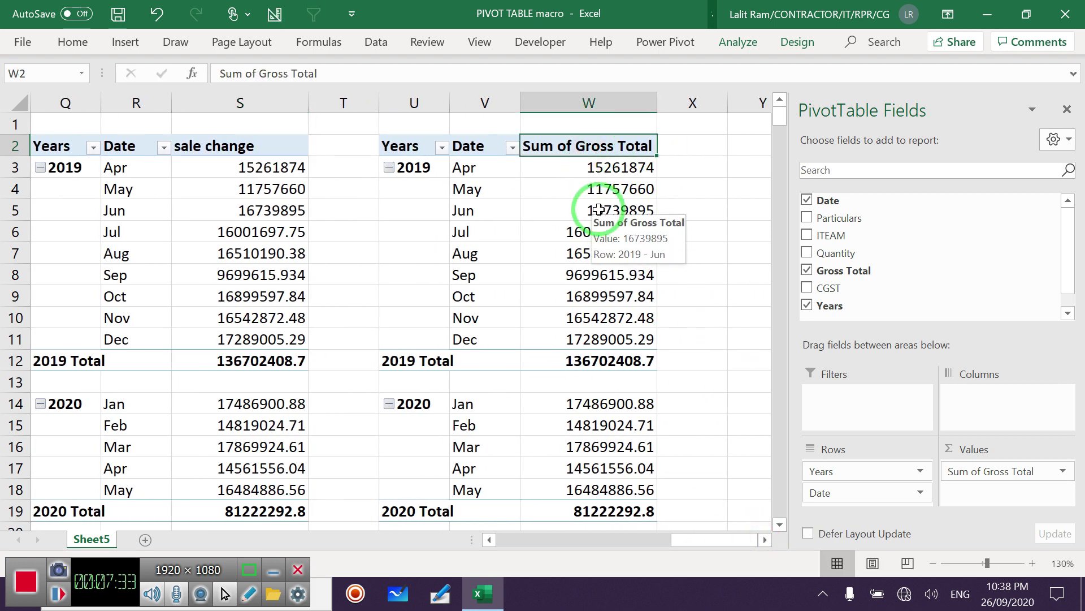
text(%sale)
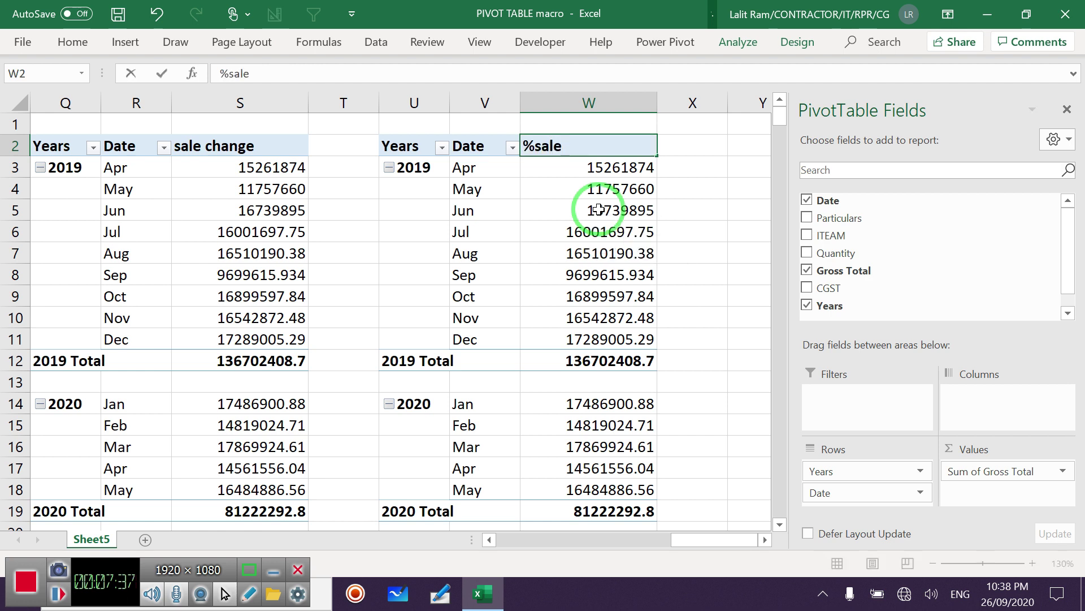
click(711, 211)
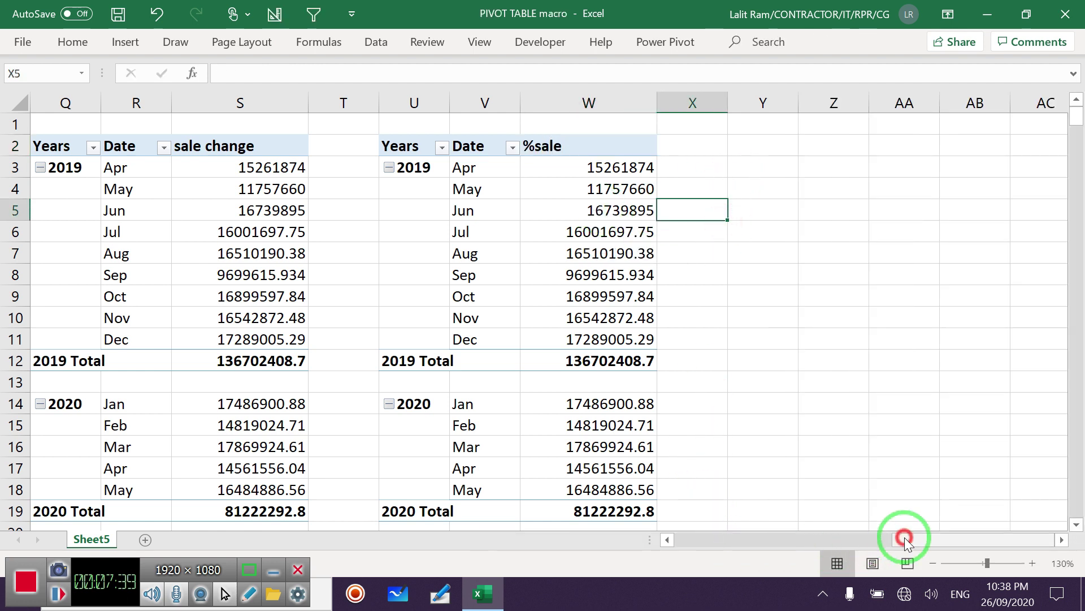
Show the running sale values as a Running Total with Date as base field.
drag(905, 537, 806, 538)
click(153, 254)
click(512, 182)
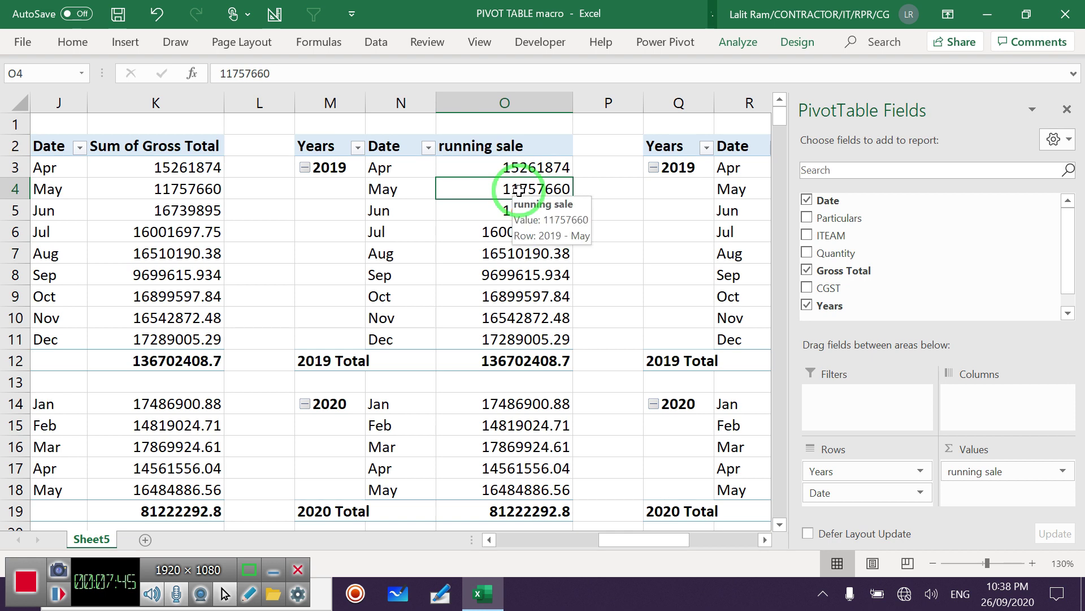
right_click(519, 191)
click(612, 389)
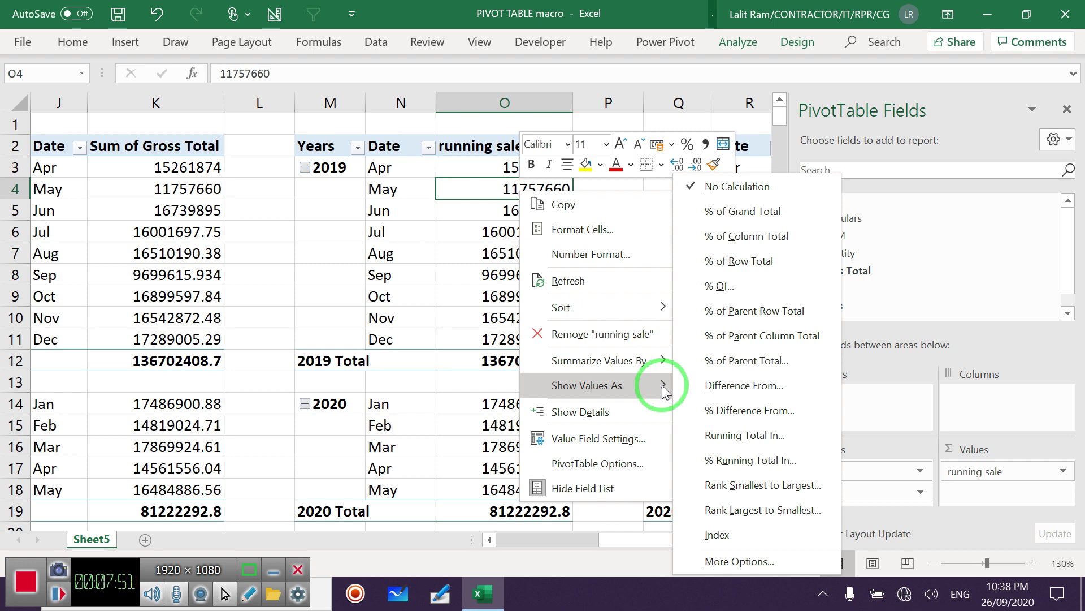
click(758, 436)
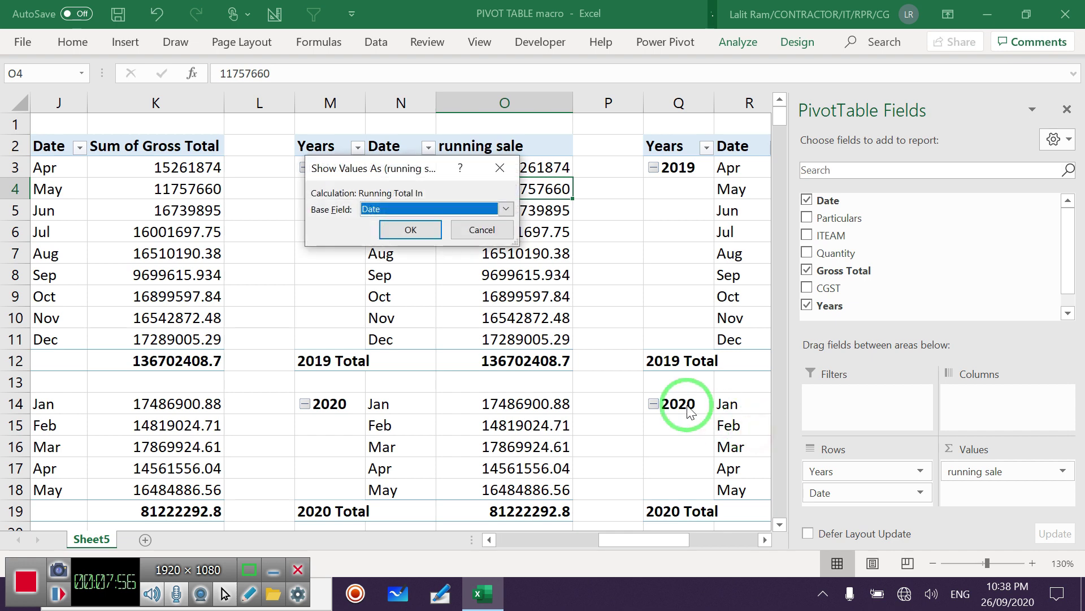
click(383, 208)
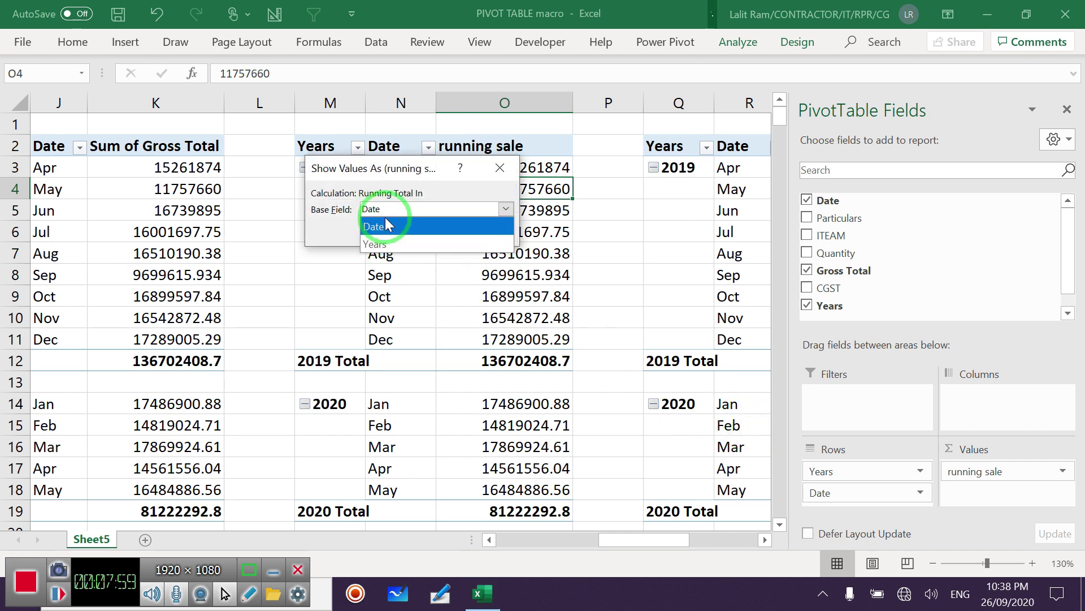
click(386, 224)
click(419, 230)
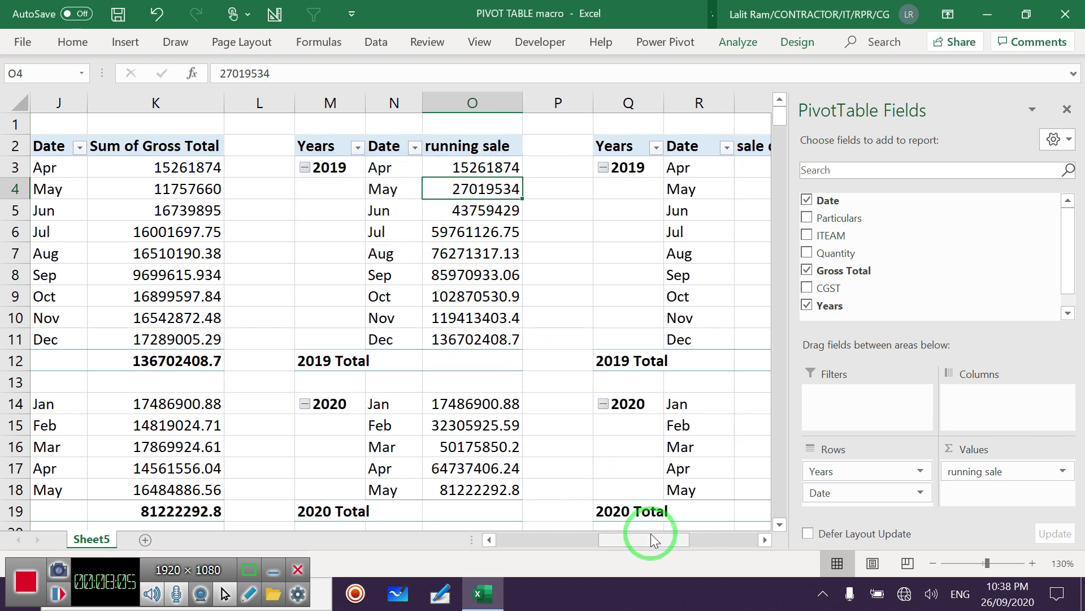
drag(650, 533, 674, 535)
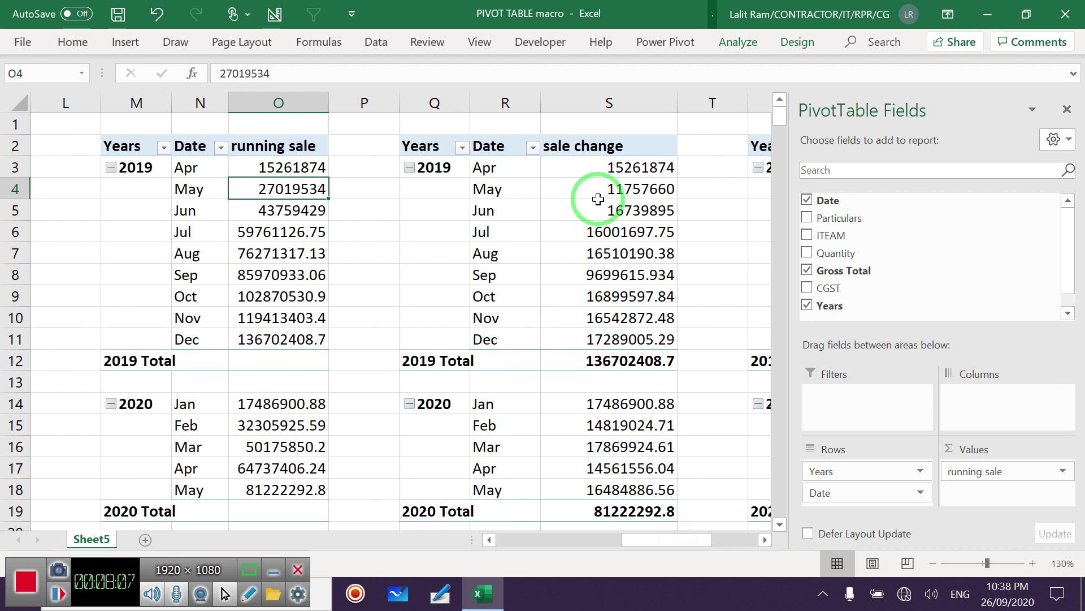
Show sale change values as Difference From, base field Date, base item (previous).
right_click(619, 170)
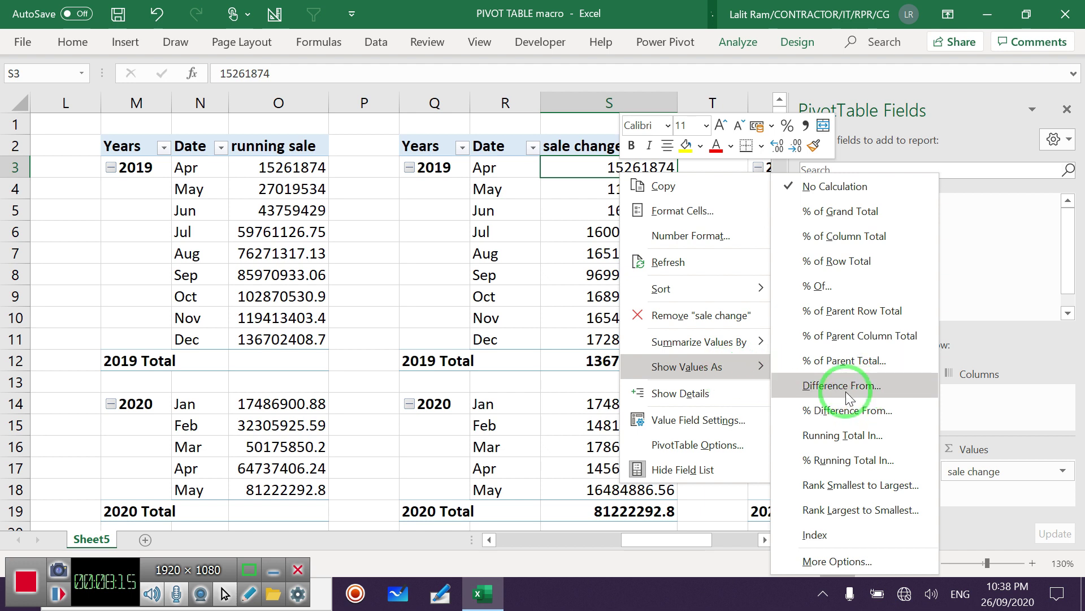
click(845, 394)
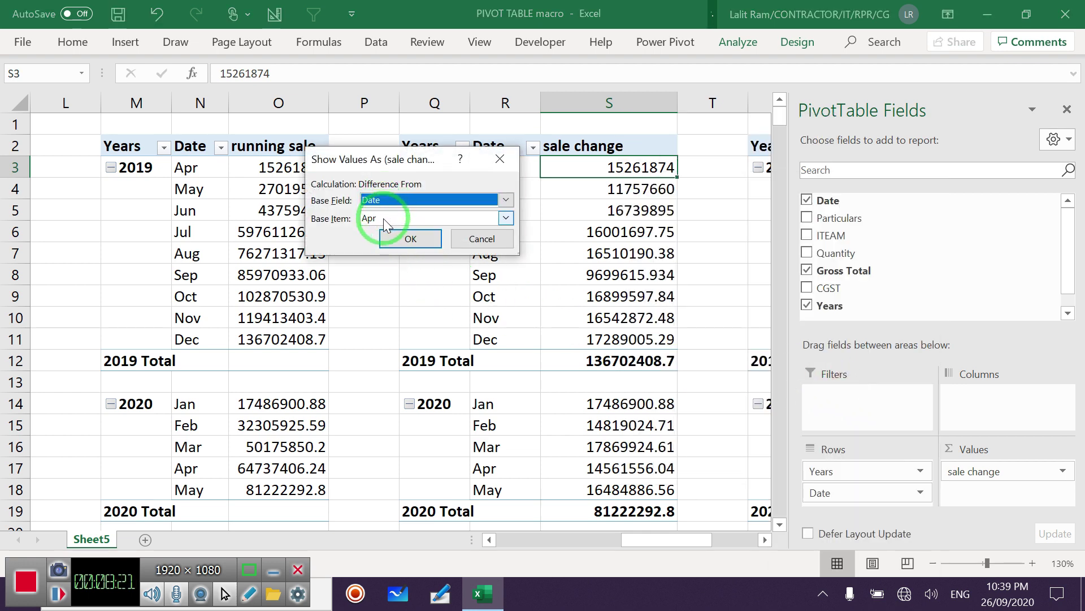
click(383, 218)
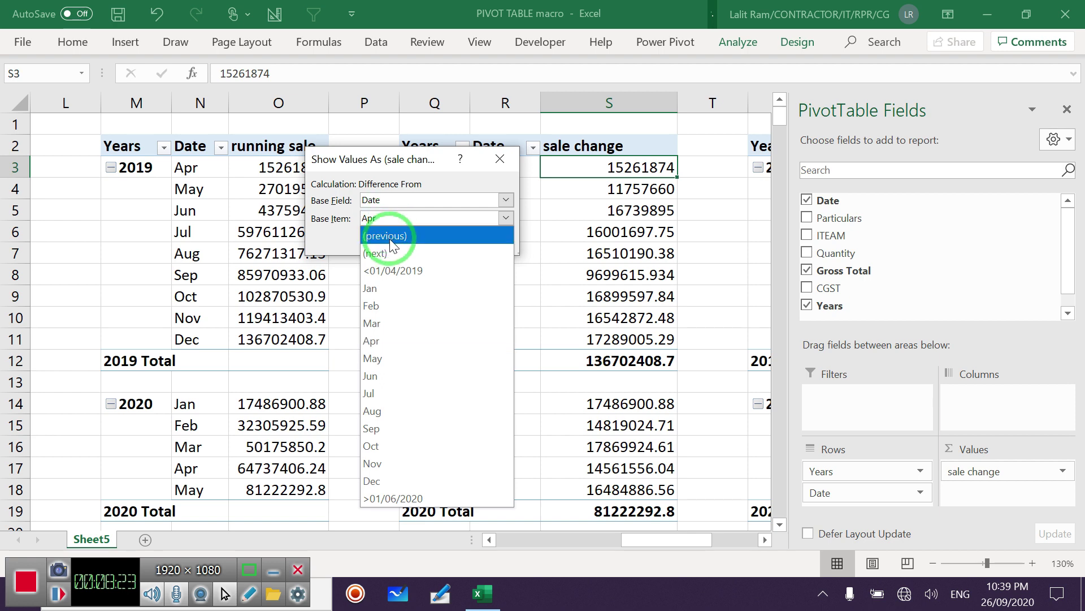
click(392, 236)
click(390, 238)
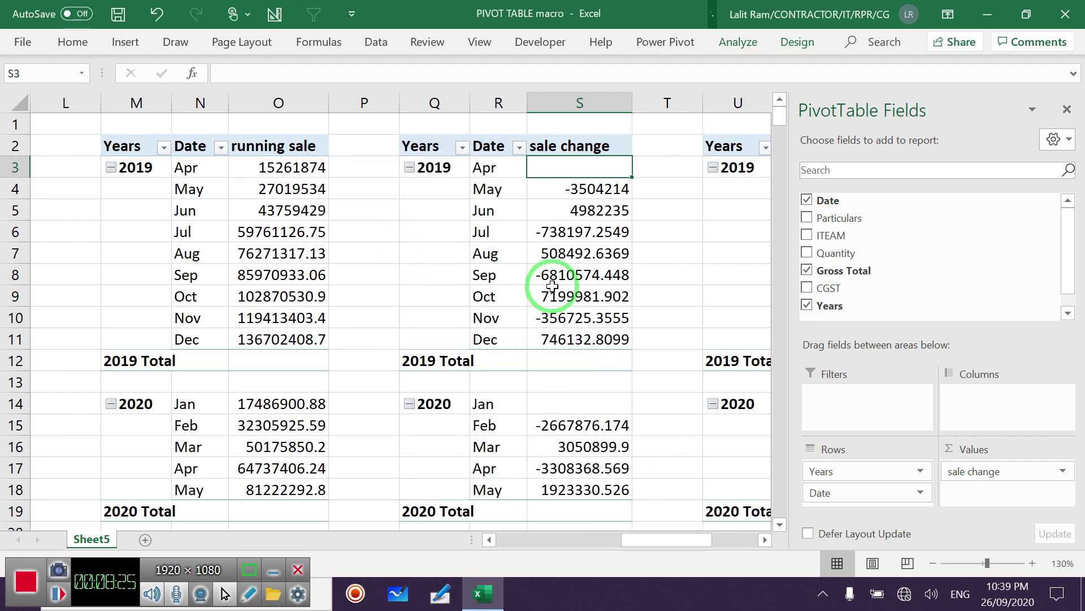
drag(681, 540, 713, 540)
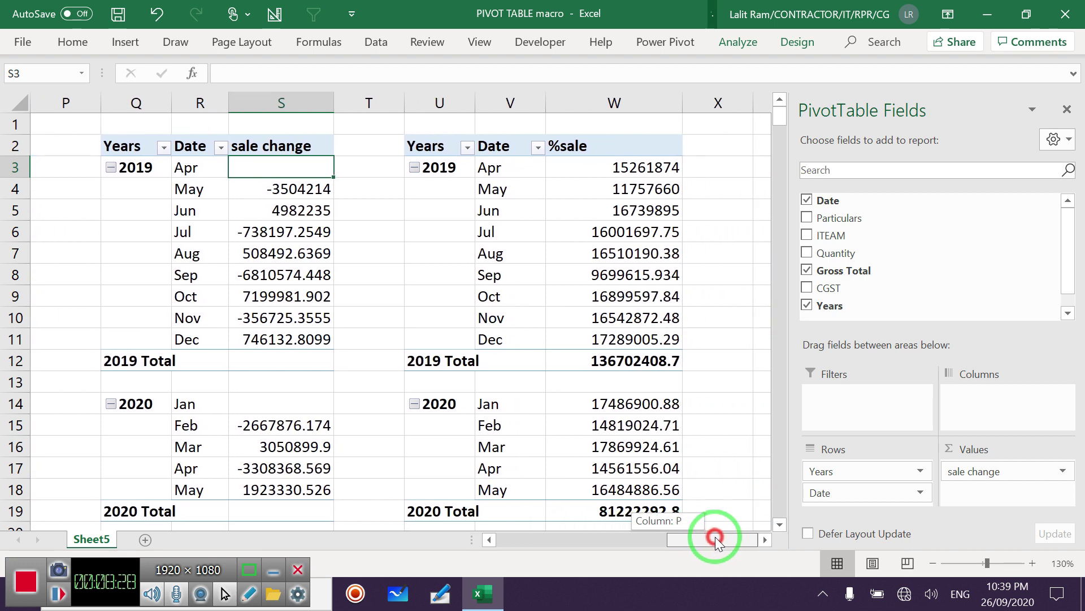
Show %sale values as % Difference From the (previous) Date item.
right_click(618, 184)
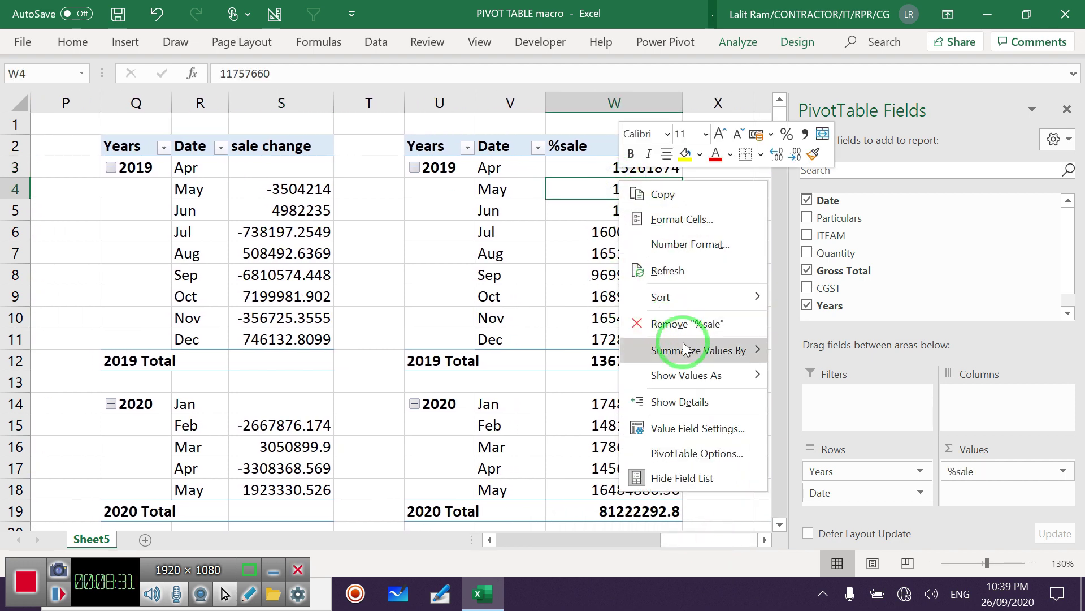
mouse_move(686, 375)
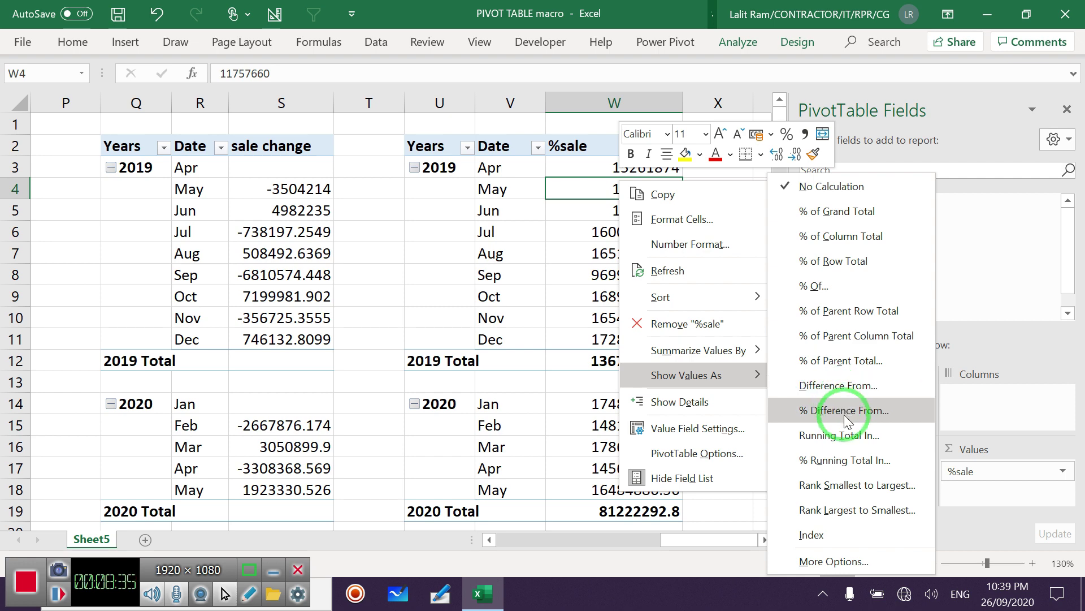
click(848, 419)
click(395, 219)
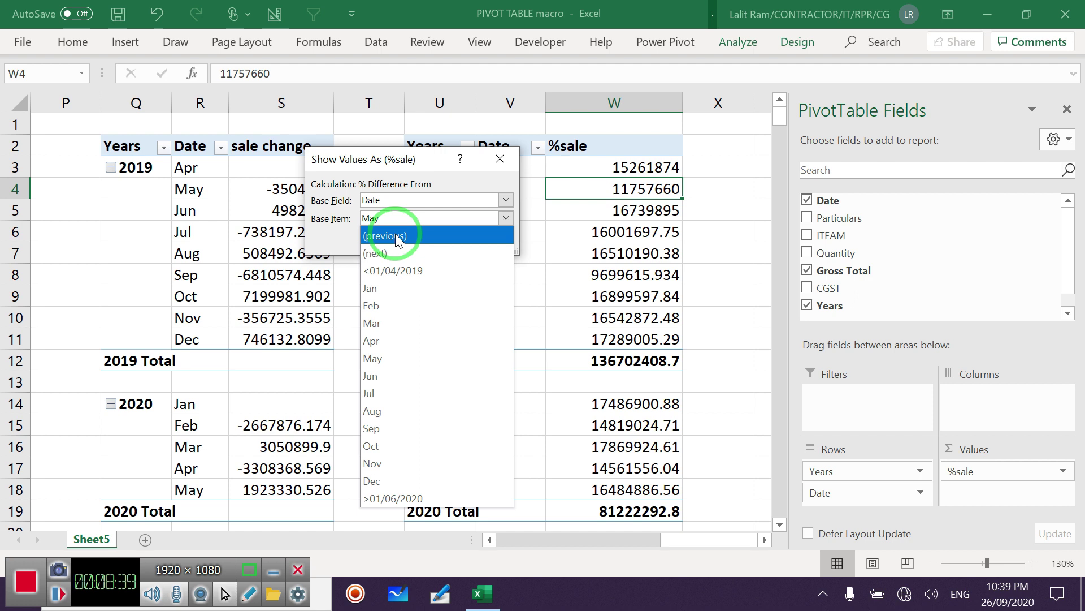
click(398, 237)
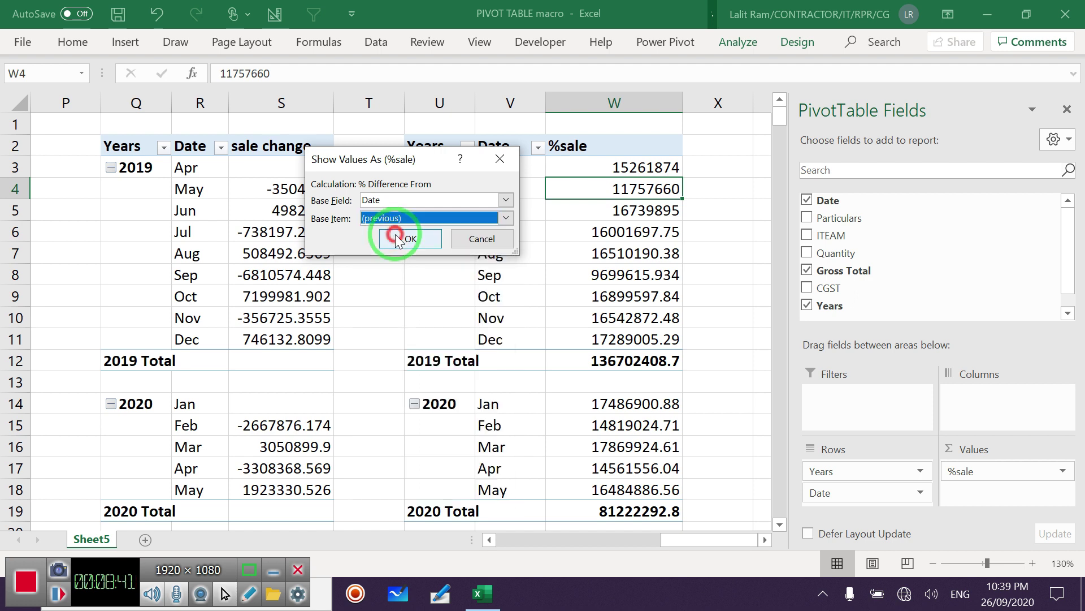
click(398, 238)
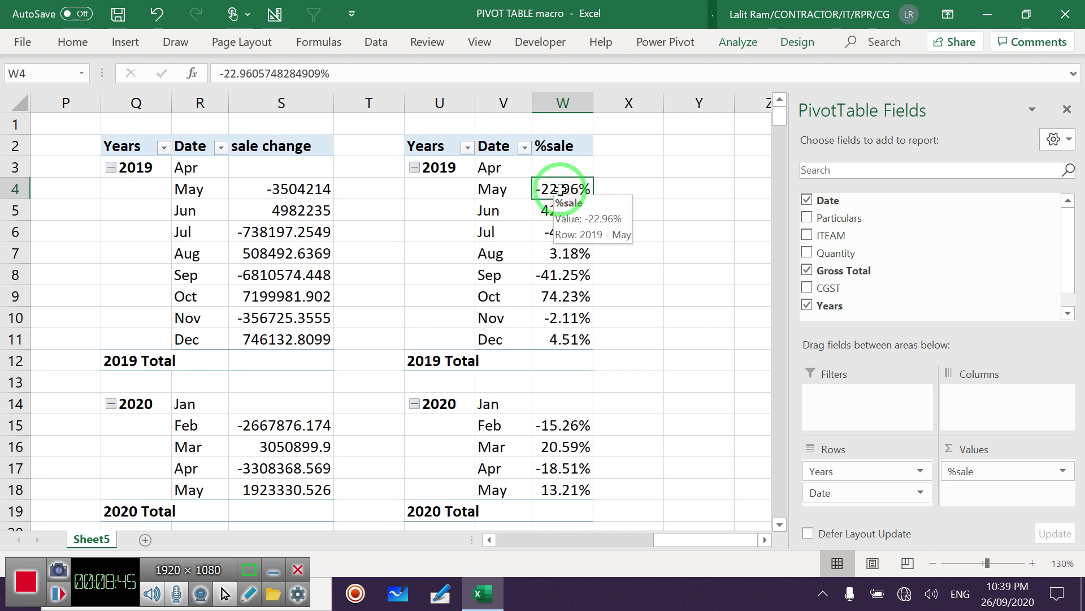
Check the June, September and October percentage change values.
click(565, 213)
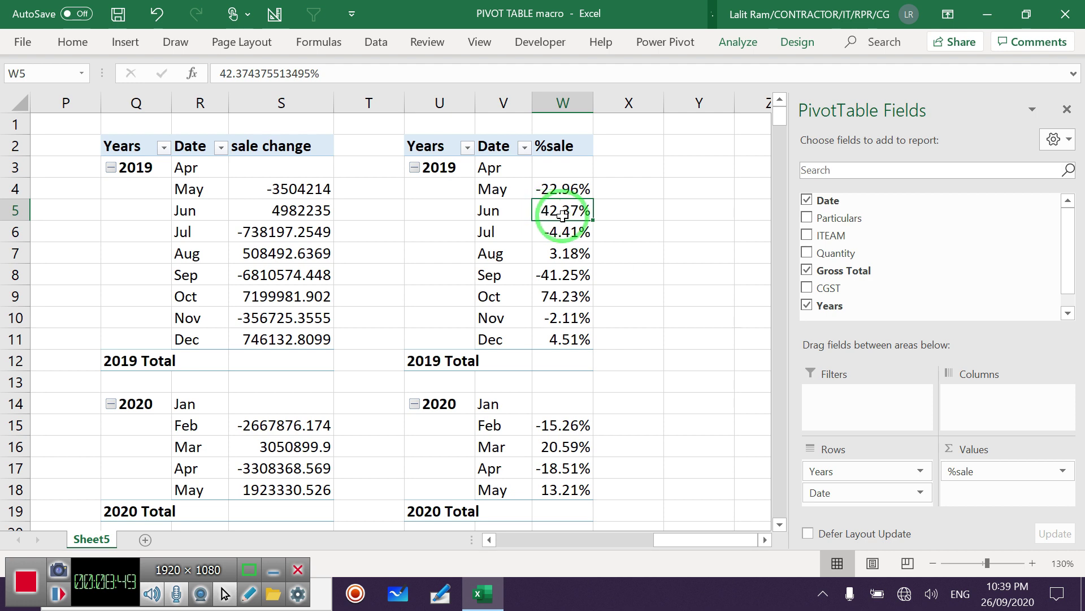
click(548, 275)
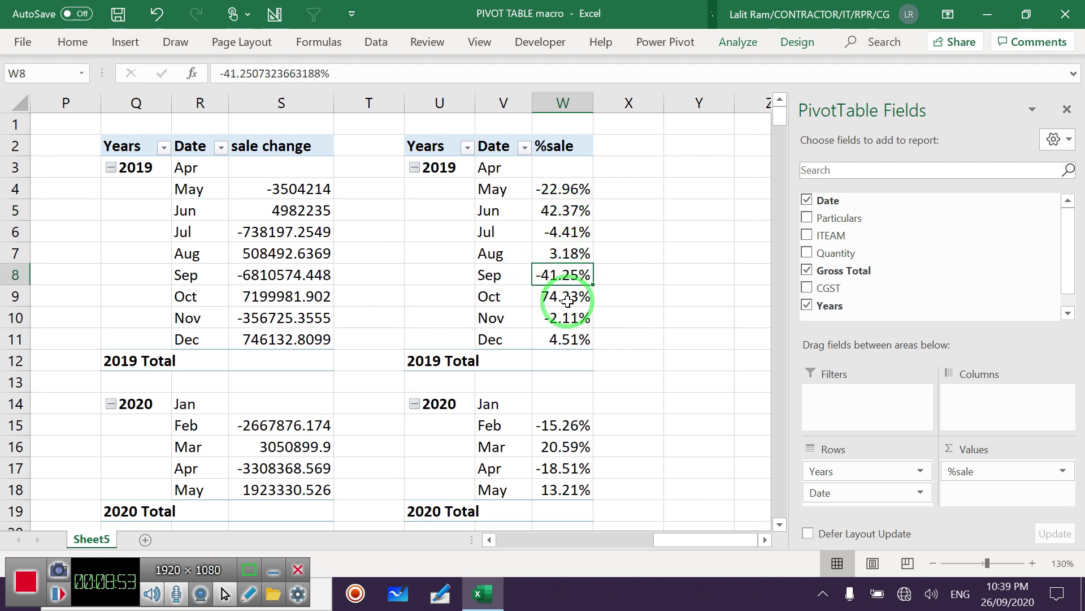
click(557, 297)
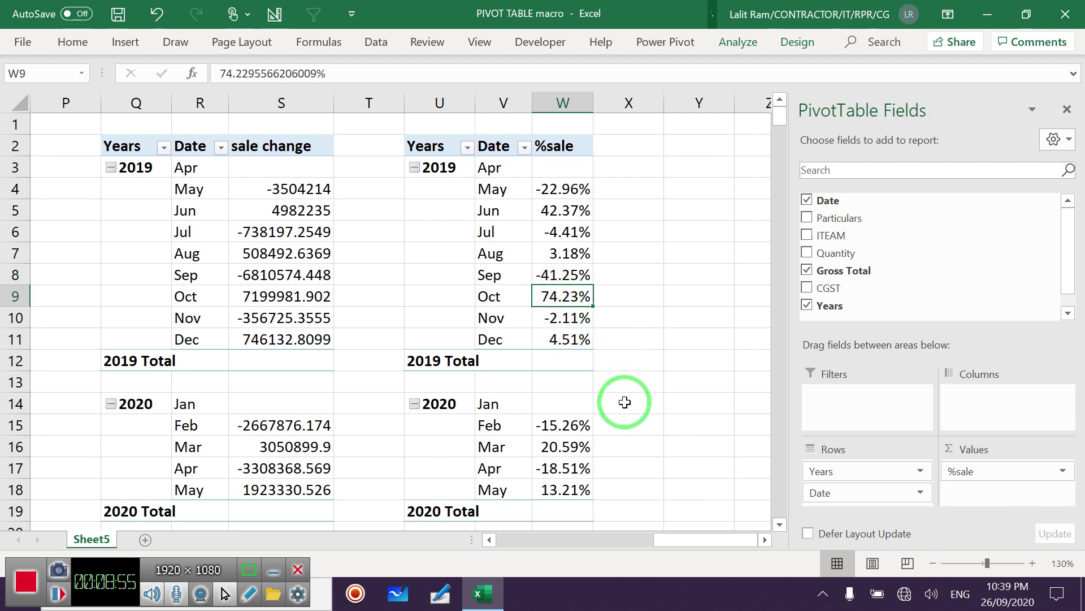
drag(697, 540, 605, 539)
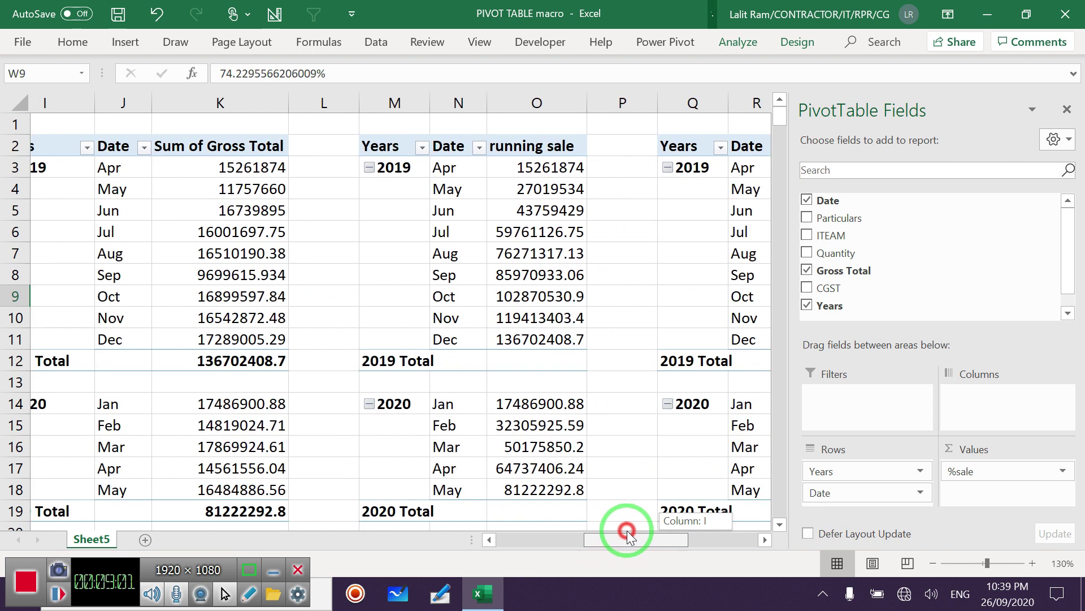
Insert slicers for the Particulars and ITEAM fields via Insert > Slicer.
drag(605, 540, 650, 531)
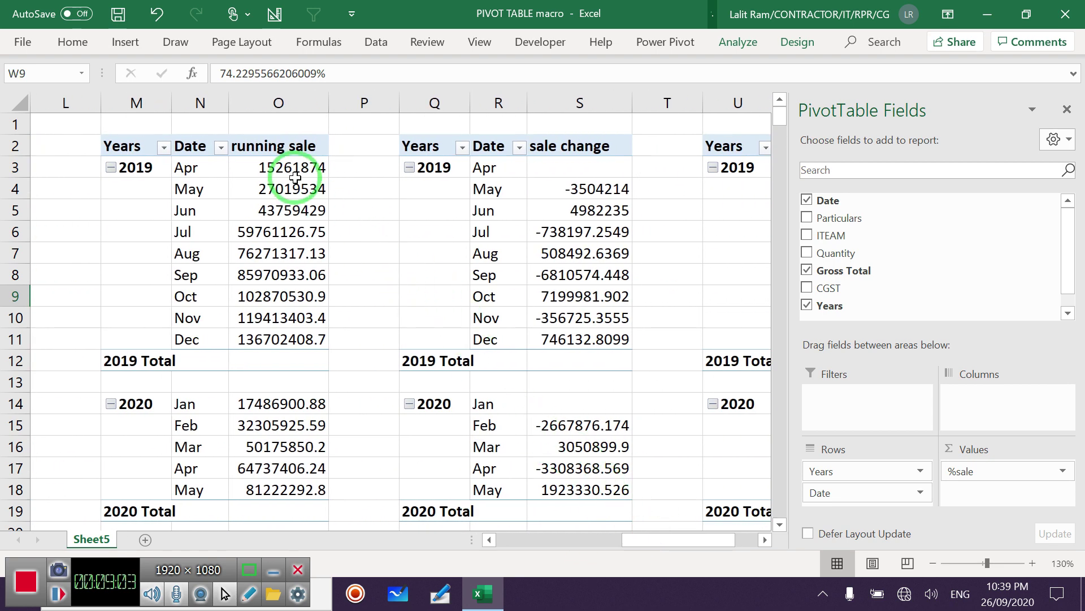
click(121, 45)
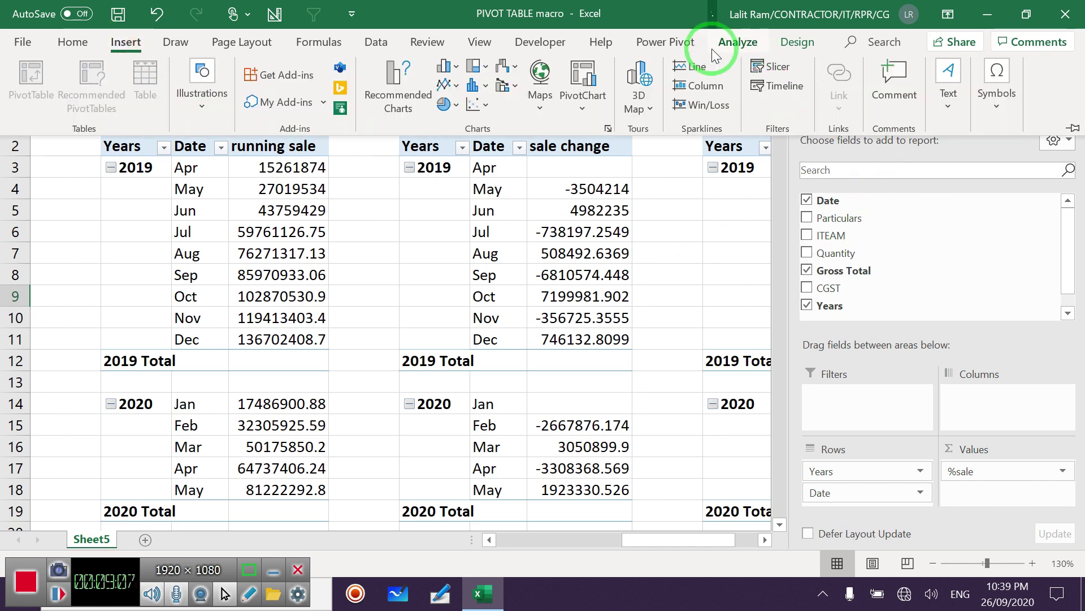
click(773, 69)
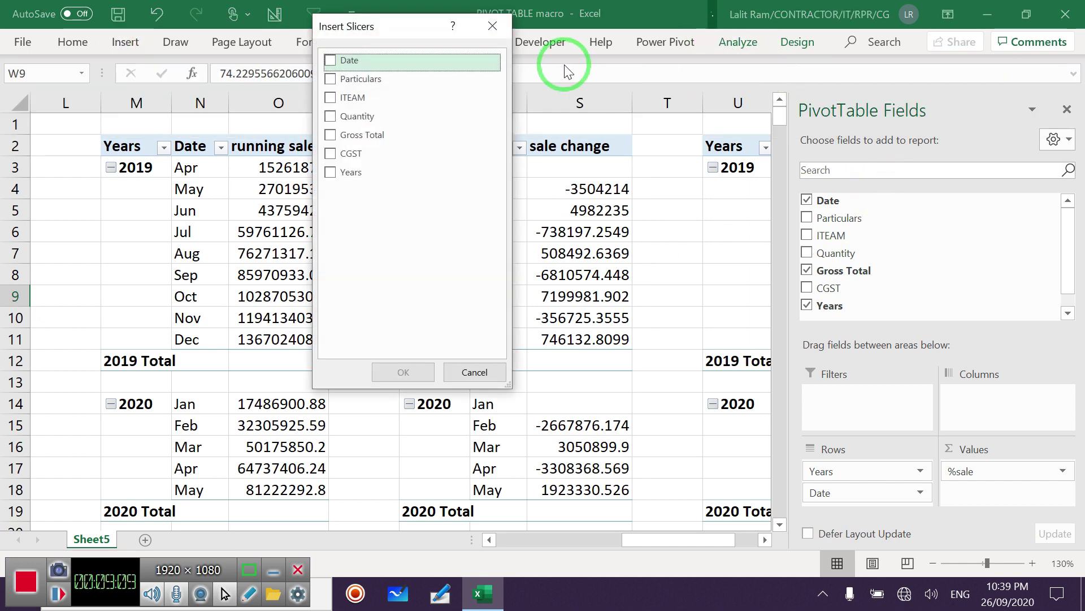
drag(397, 30, 516, 35)
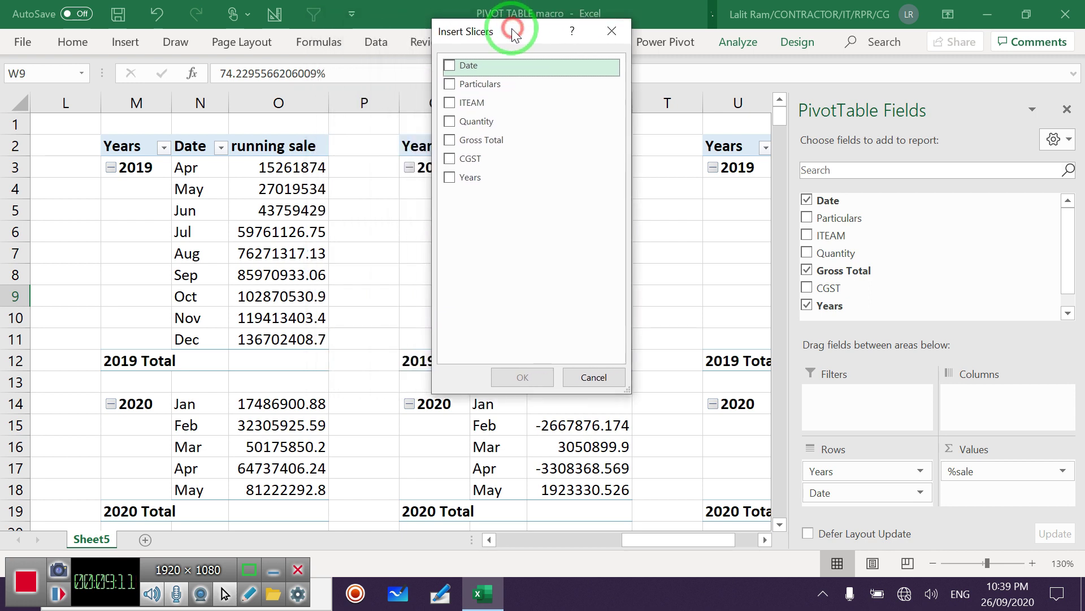
click(463, 85)
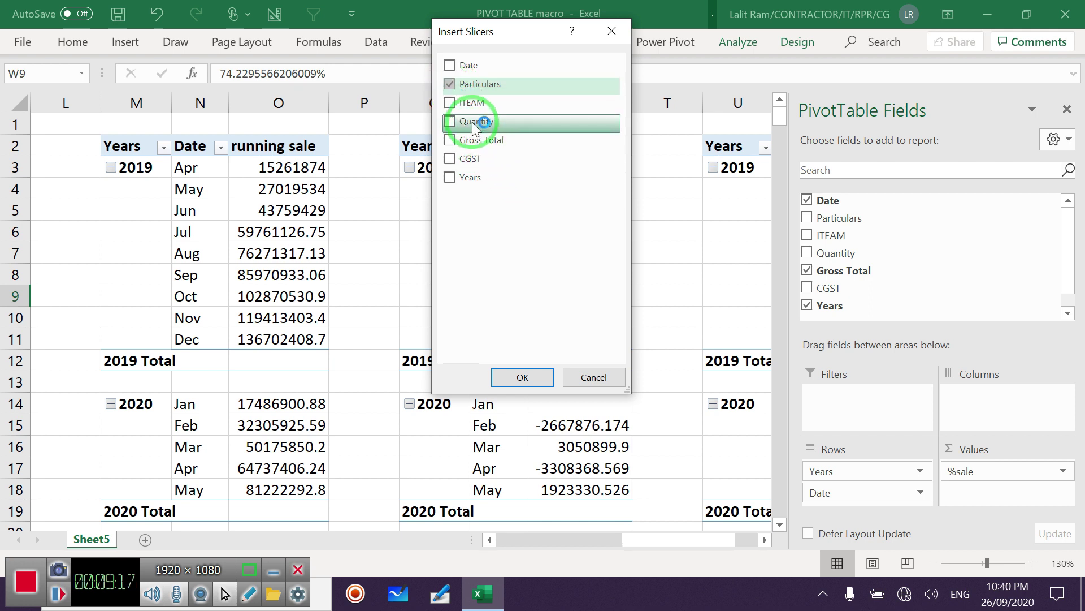
click(449, 104)
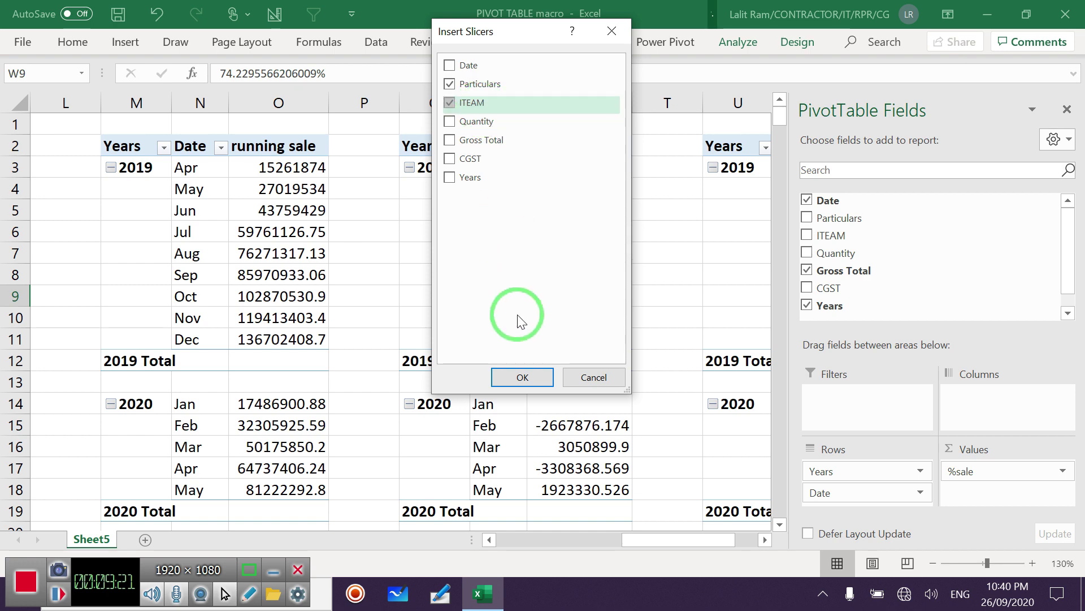
click(523, 378)
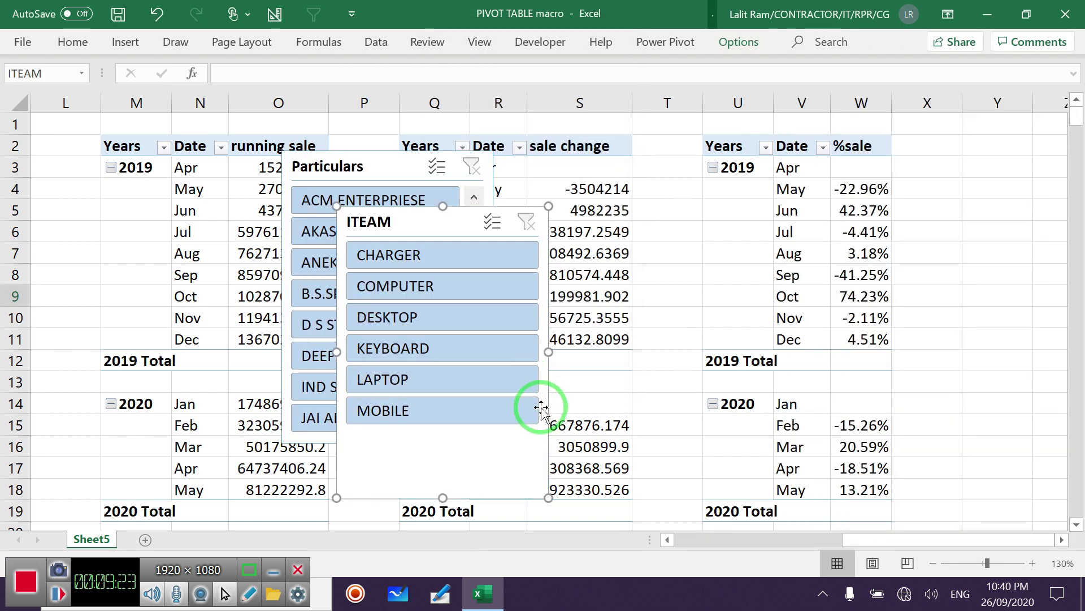
Move the ITEAM slicer to the right of the sheet and make it narrower and shorter.
drag(424, 222, 911, 129)
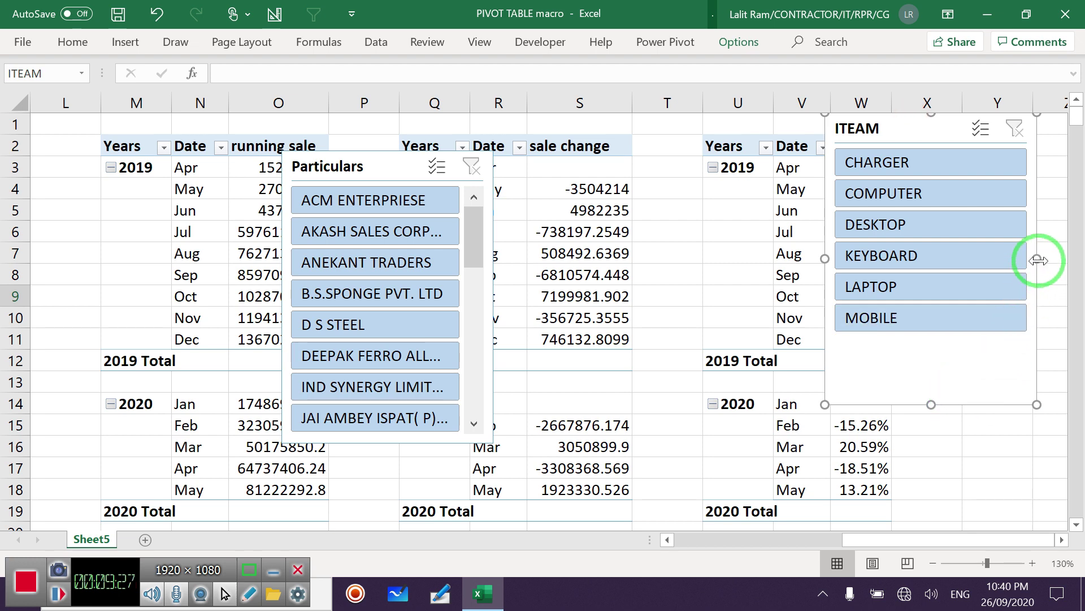
mouse_move(1037, 258)
mouse_down()
mouse_move(921, 261)
mouse_move(948, 260)
mouse_up()
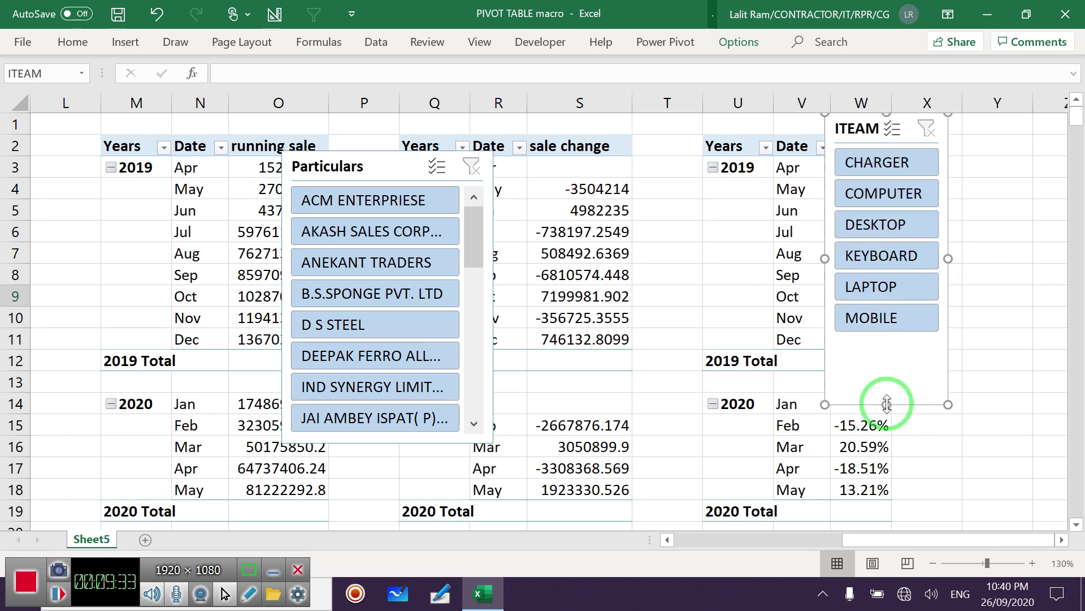
drag(887, 405, 887, 342)
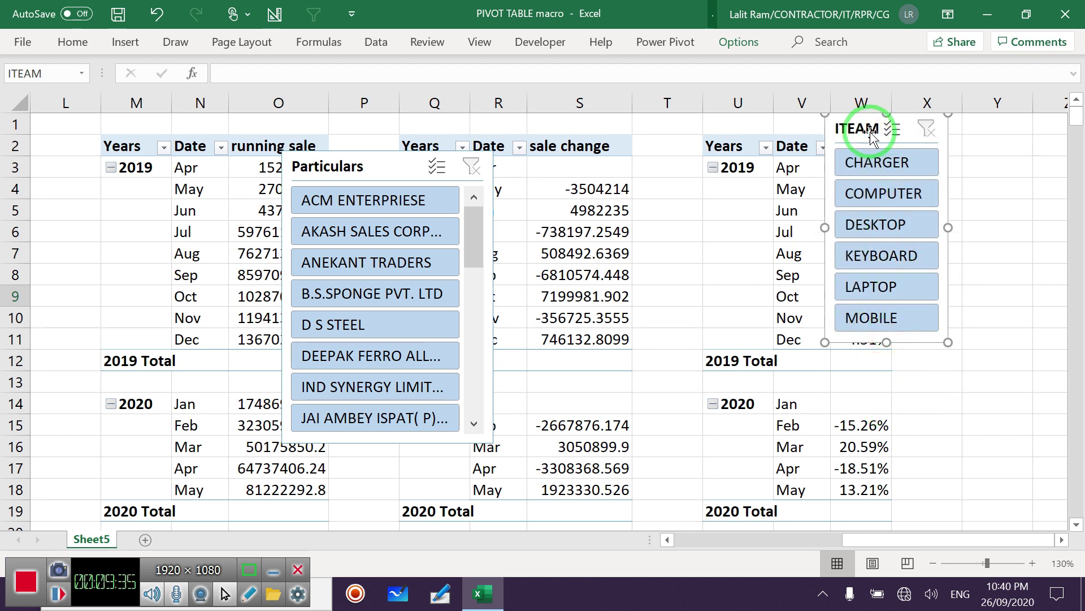
drag(863, 129, 967, 135)
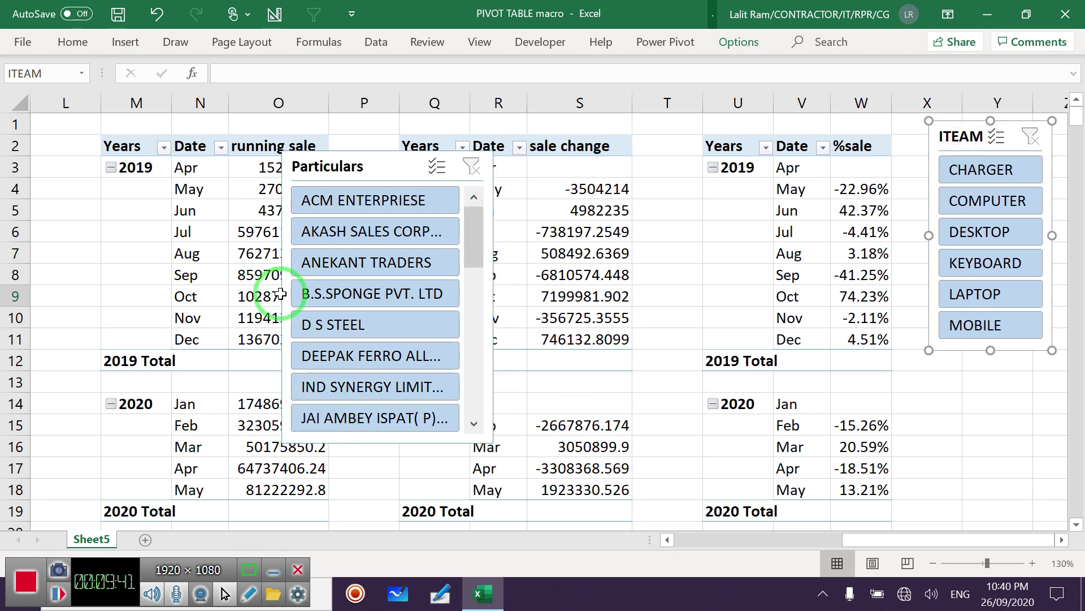
Resize the Particulars slicer and place it beside the ITEAM slicer.
click(380, 169)
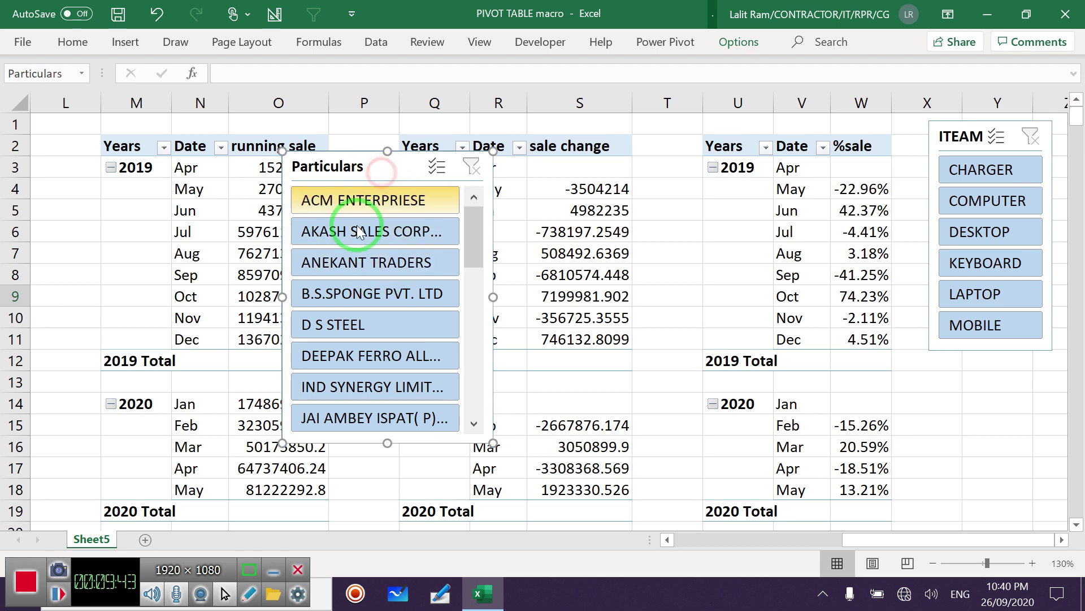
drag(290, 297, 336, 297)
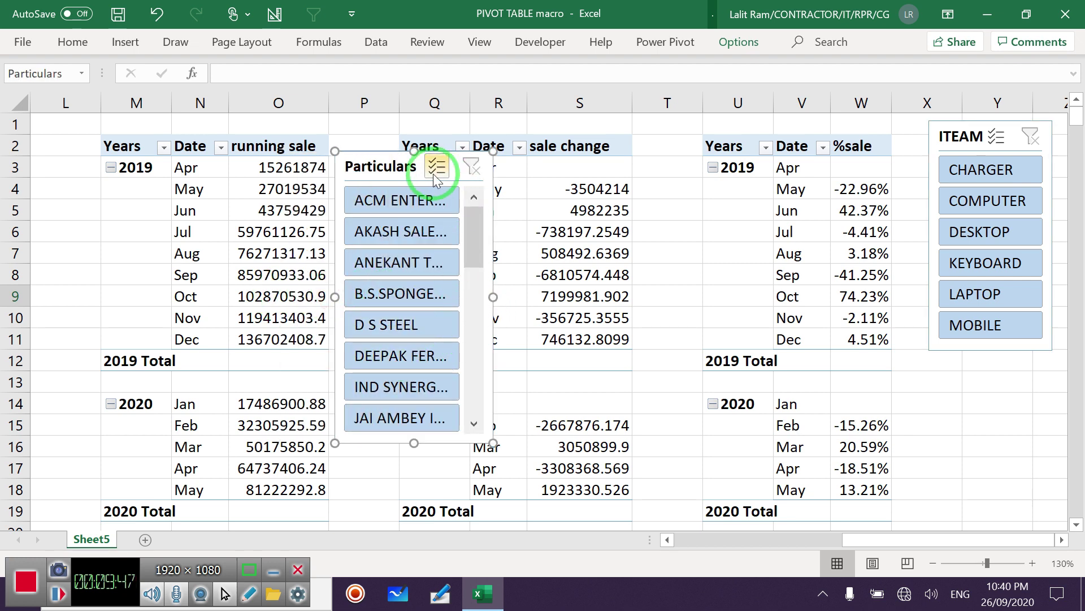
drag(494, 297, 519, 296)
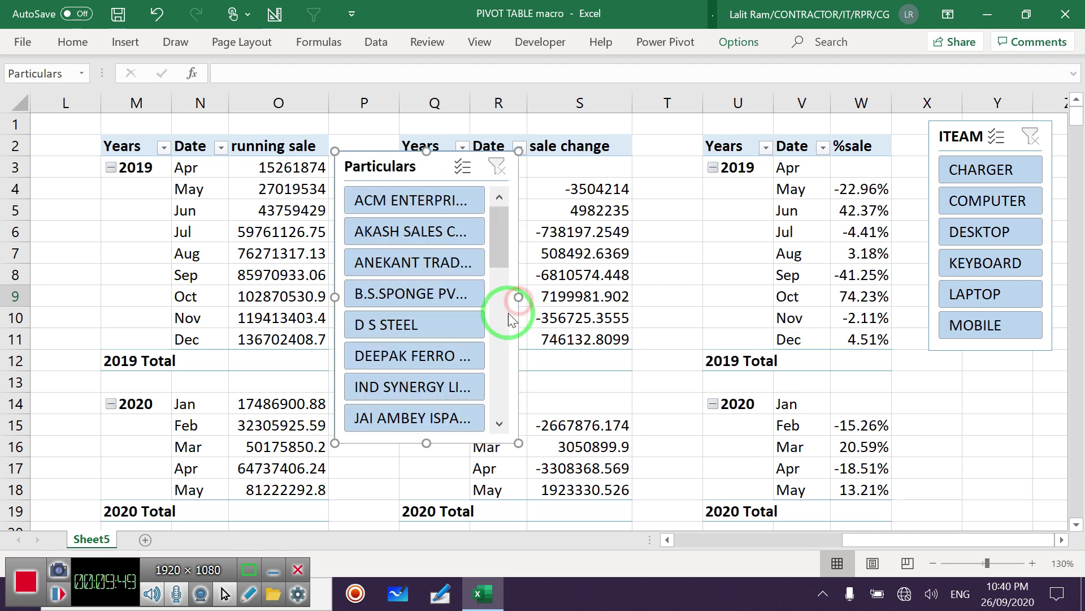
mouse_move(423, 167)
mouse_down()
mouse_move(812, 129)
mouse_move(822, 176)
mouse_up()
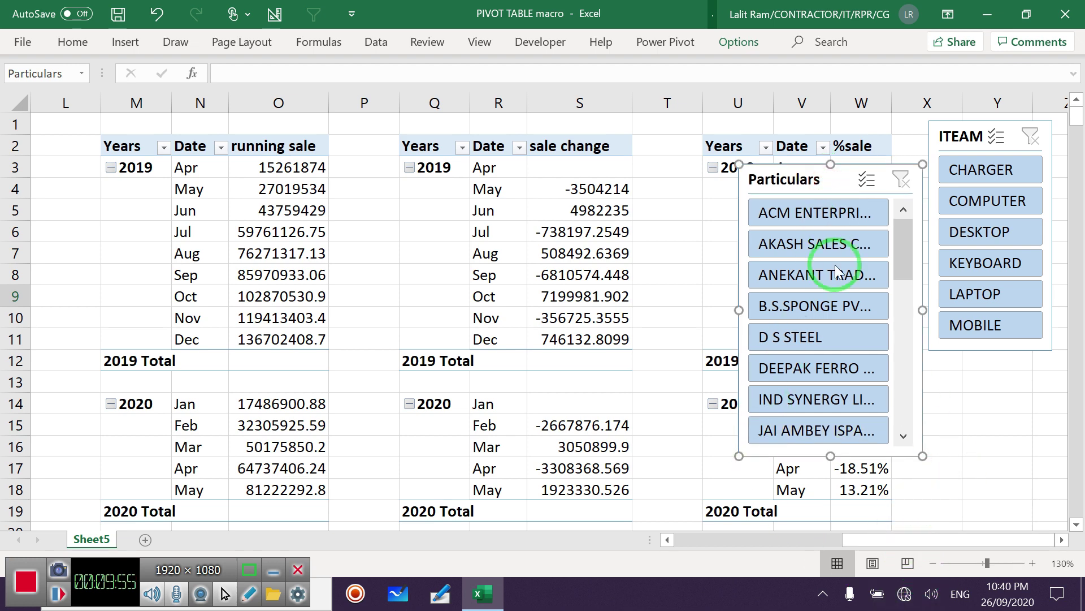
Connect the Particulars slicer to PivotTable1, PivotTable2 and PivotTable3 as well.
right_click(792, 188)
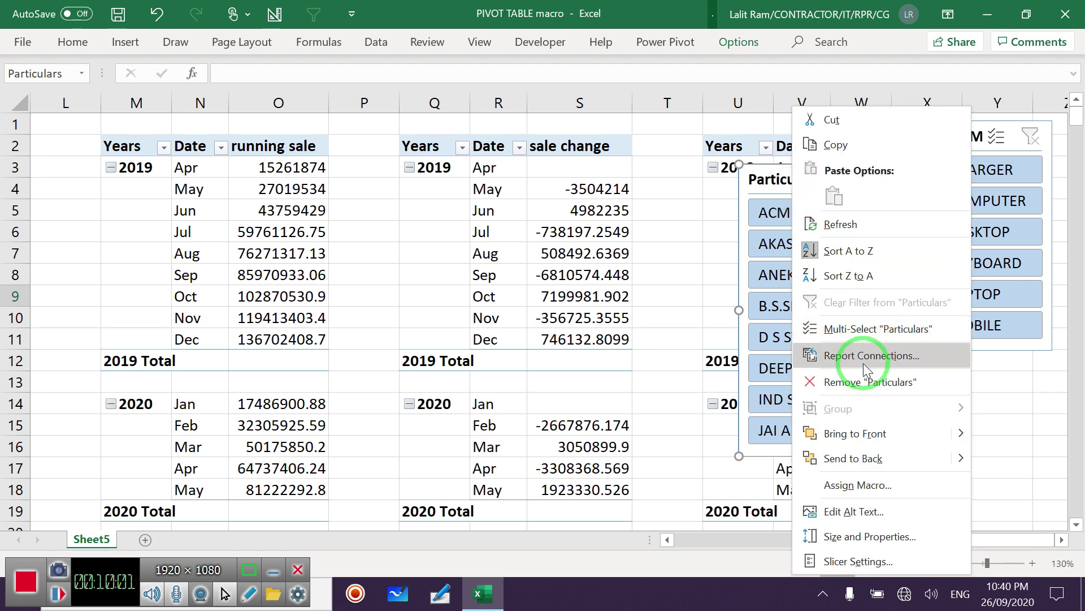
click(867, 371)
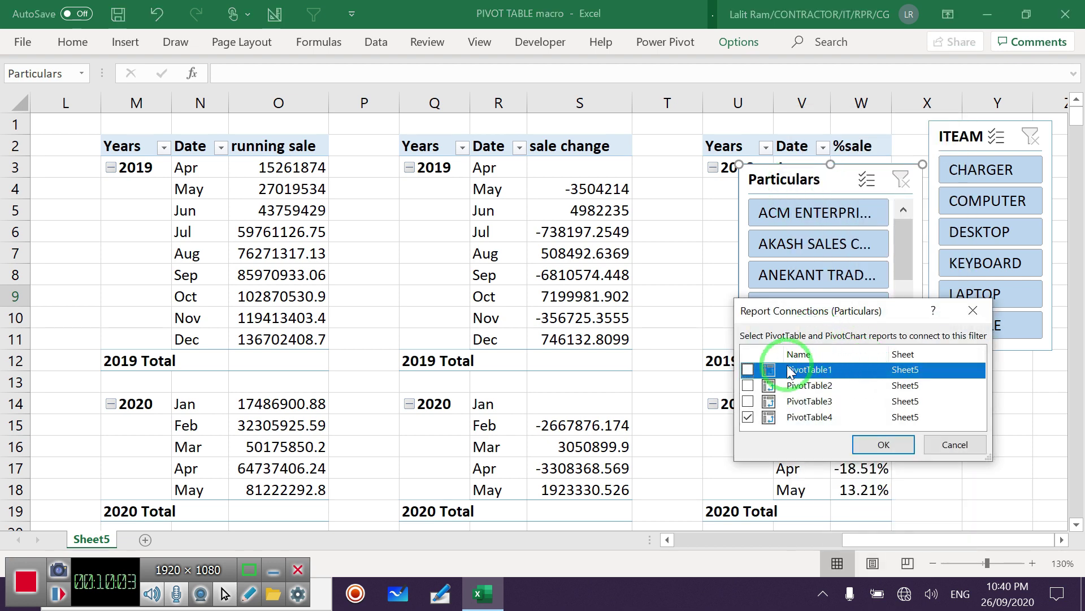
click(746, 402)
click(748, 385)
click(747, 370)
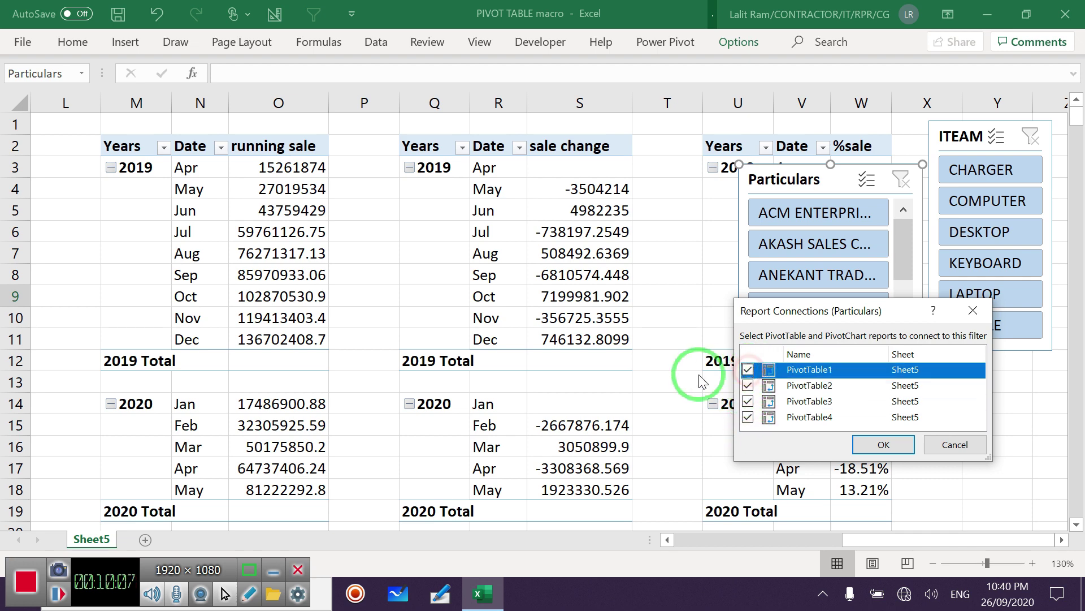
click(882, 443)
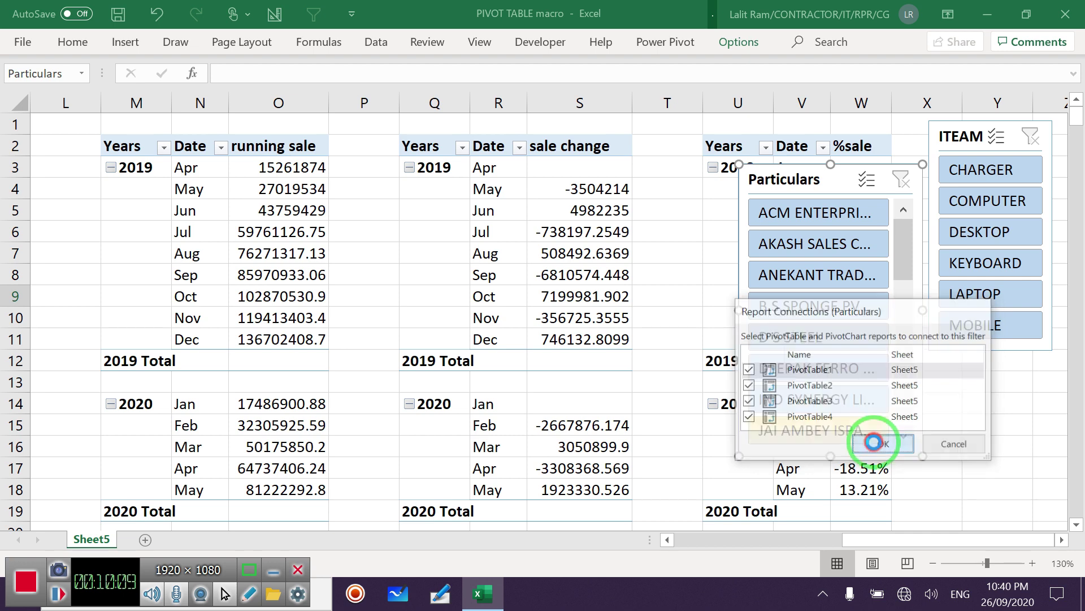
Connect the ITEAM slicer to PivotTable2 and PivotTable3 as well.
click(971, 139)
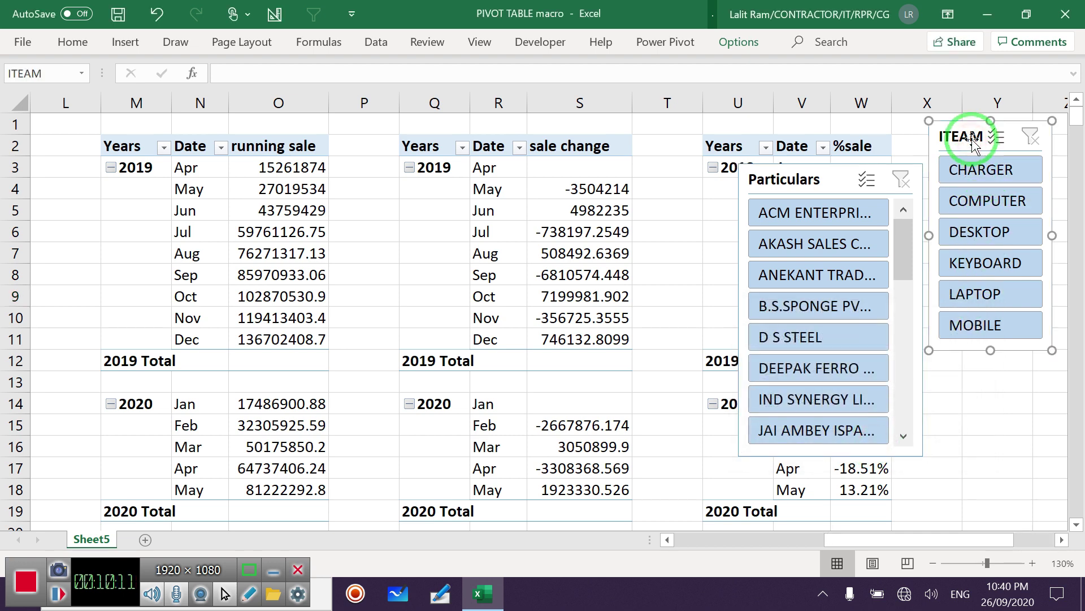
right_click(972, 139)
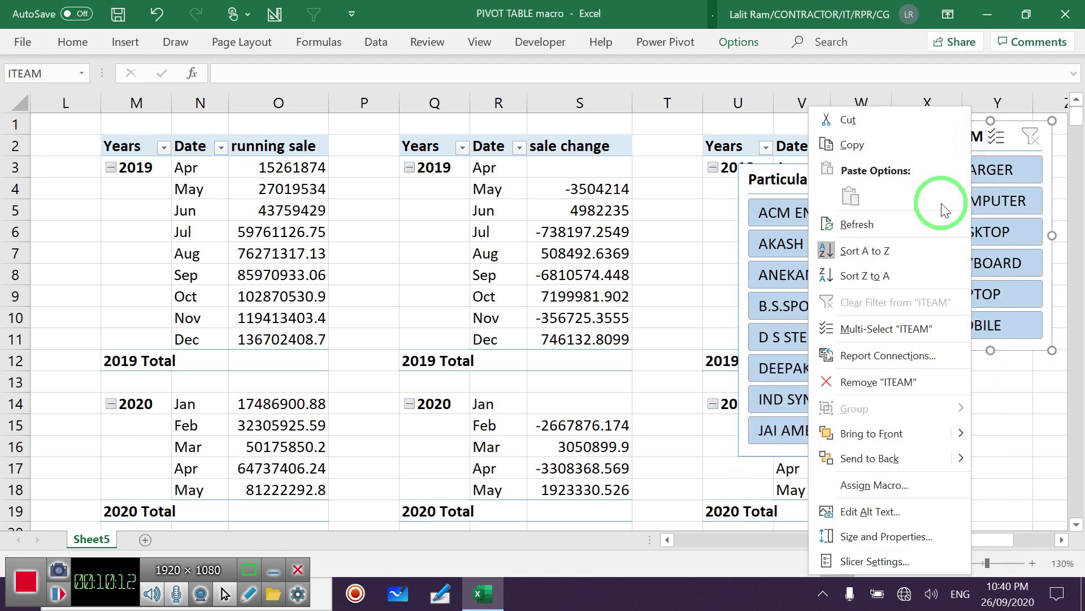
click(879, 362)
click(763, 384)
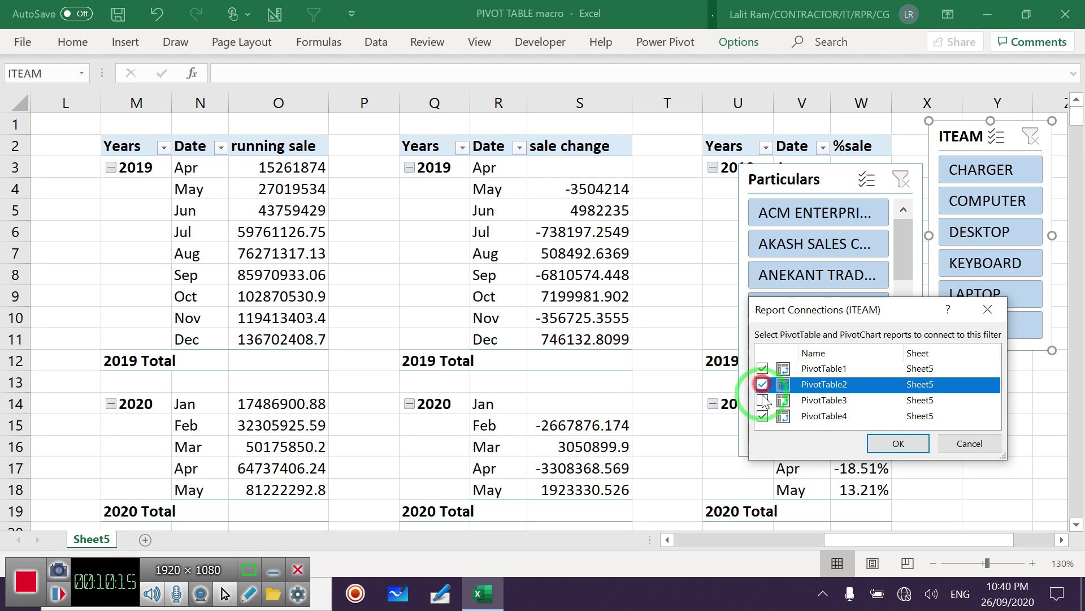
click(762, 400)
click(898, 443)
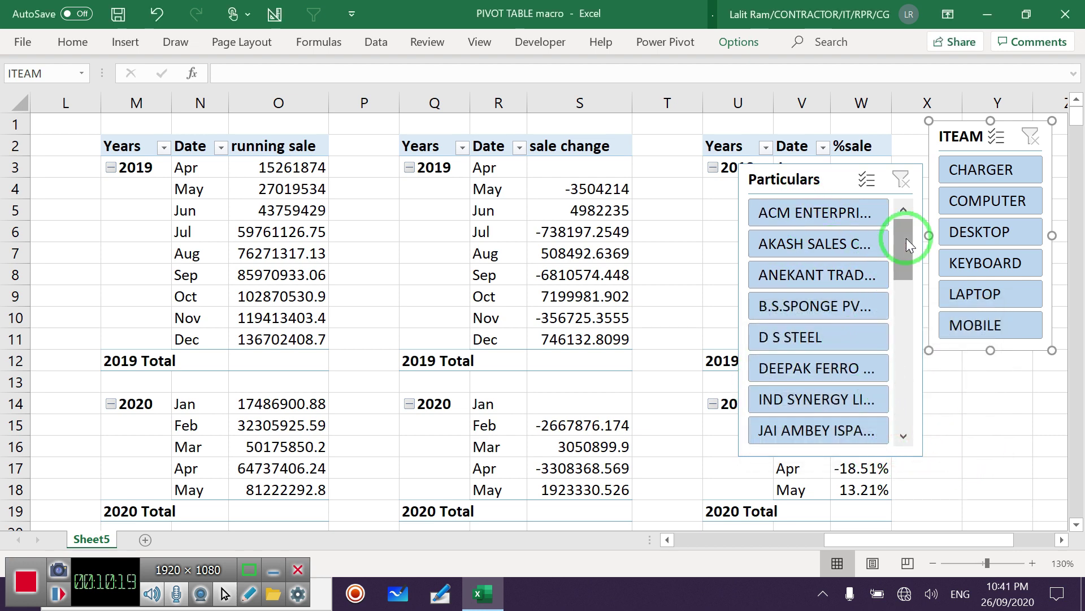
Test the Particulars slicer with ACM ENTERPRISE, D S STEEL and the next suppliers.
click(809, 215)
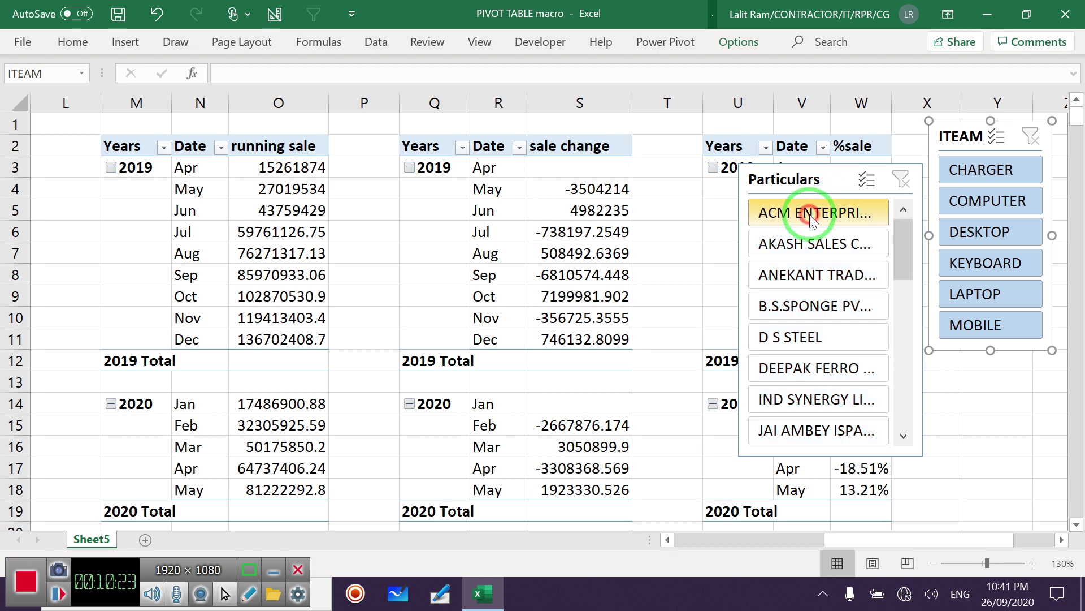
mouse_move(872, 541)
mouse_down()
mouse_move(906, 537)
mouse_move(897, 528)
mouse_up()
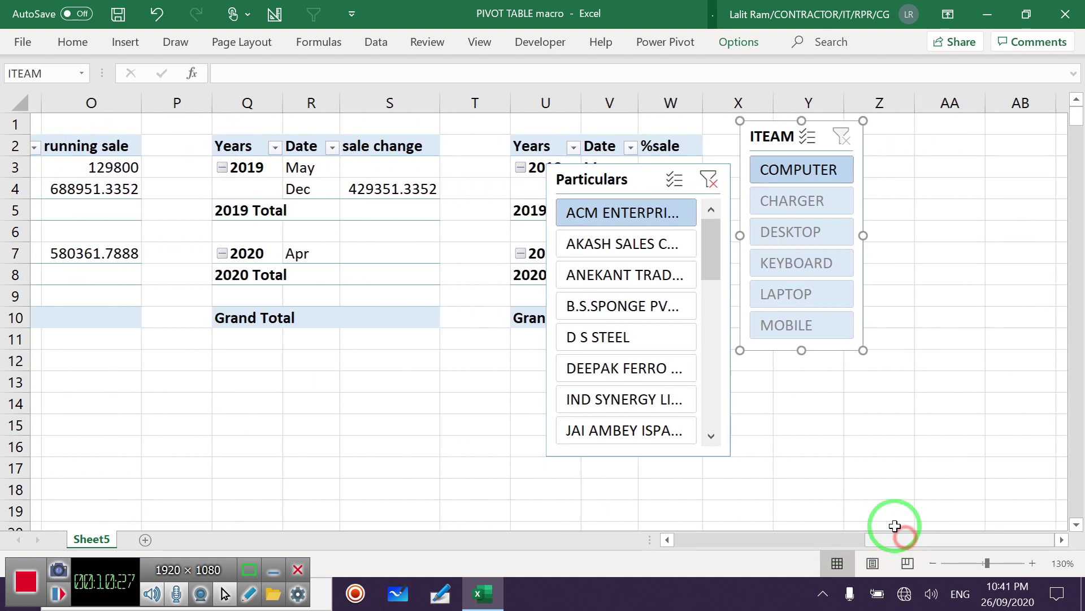
mouse_move(619, 175)
mouse_down()
mouse_move(679, 268)
mouse_move(957, 145)
mouse_up()
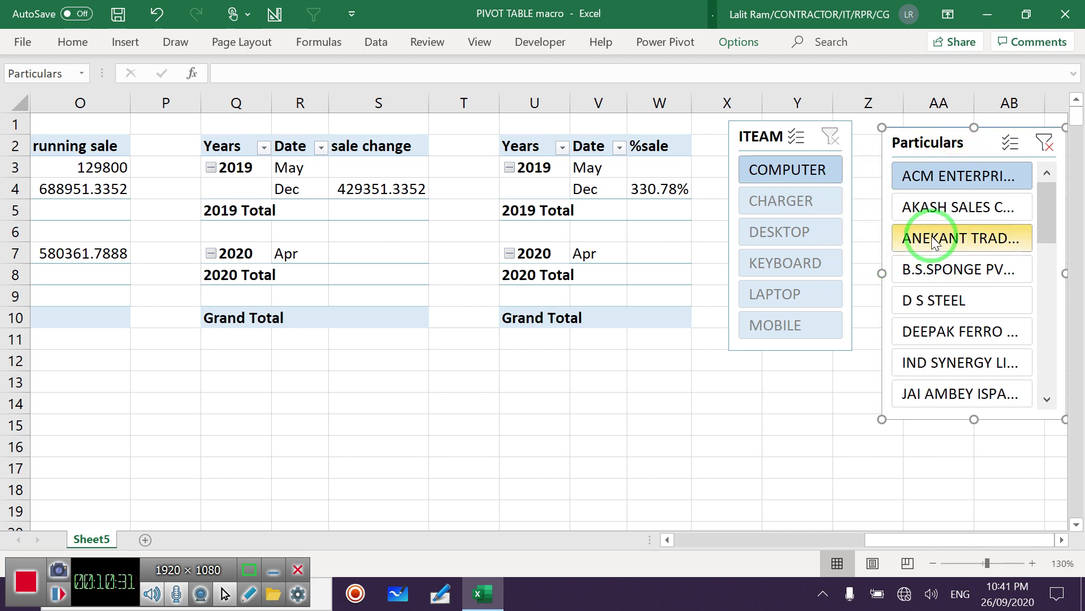
click(930, 308)
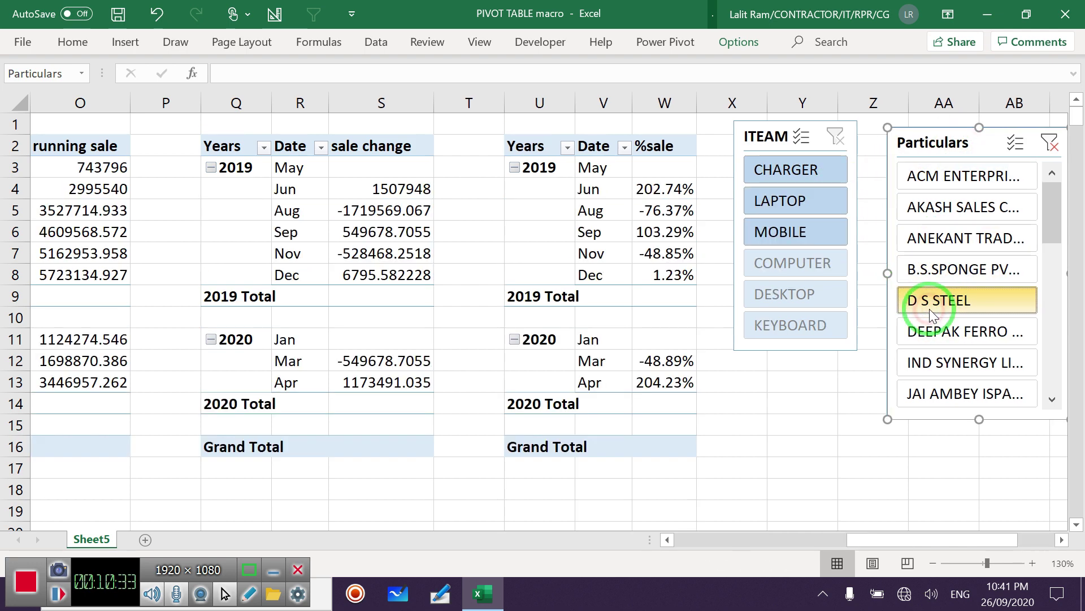
click(948, 338)
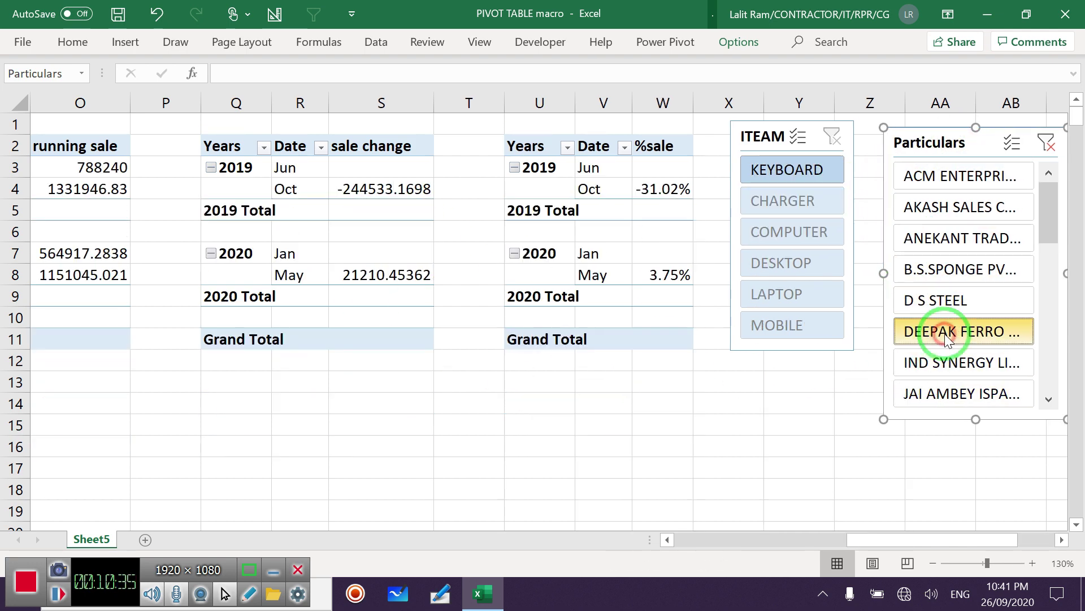
click(952, 365)
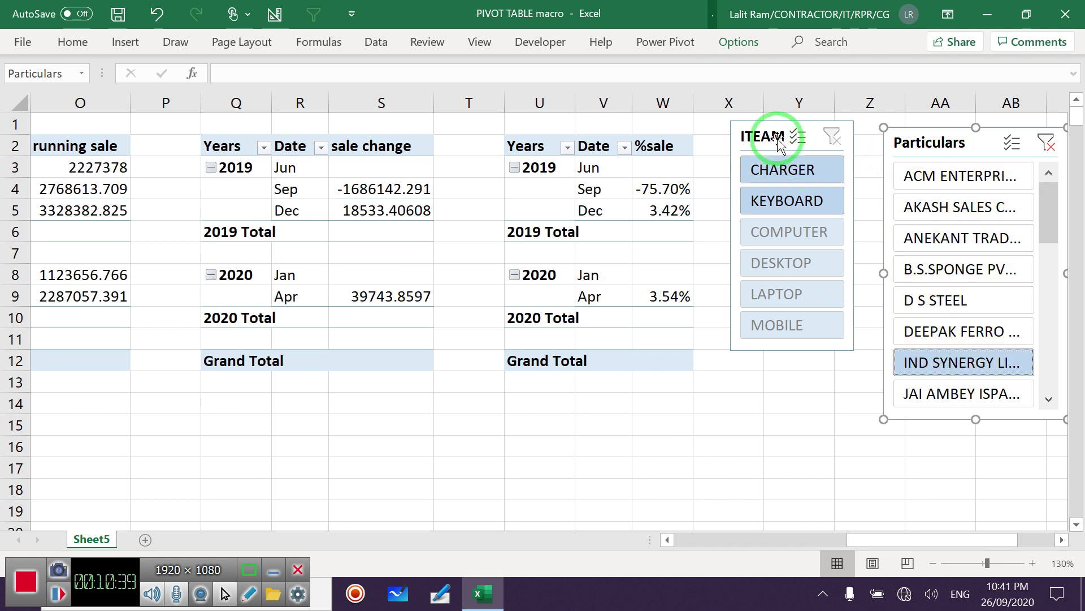
Test the ITEAM slicer with KEYBOARD, COMPUTER, DESKTOP, MOBILE, ending on CHARGER.
click(784, 200)
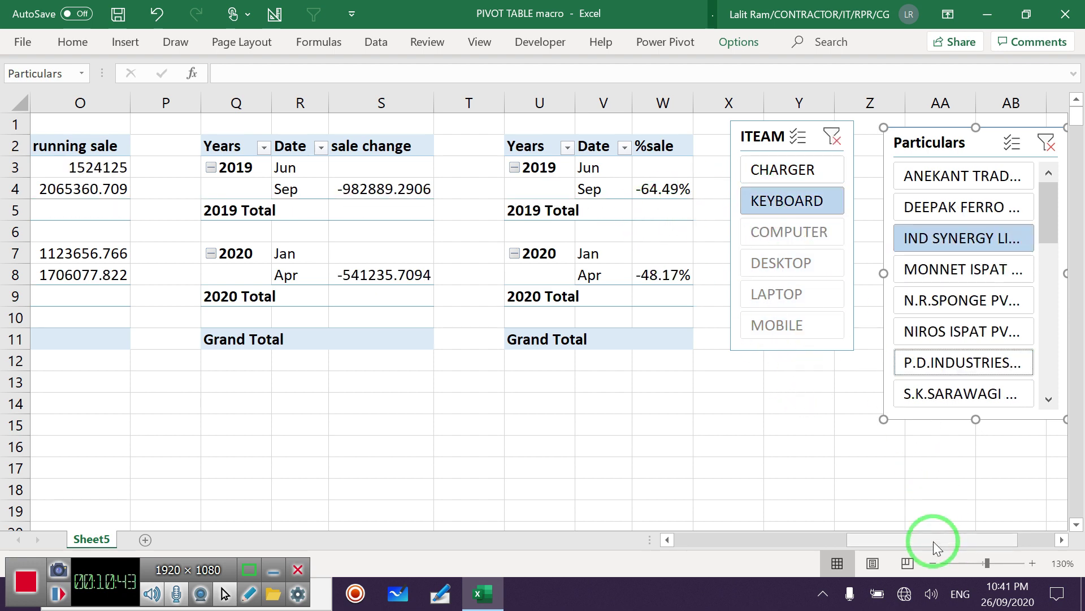
mouse_move(934, 541)
mouse_down()
mouse_move(840, 540)
mouse_move(918, 540)
mouse_up()
click(843, 238)
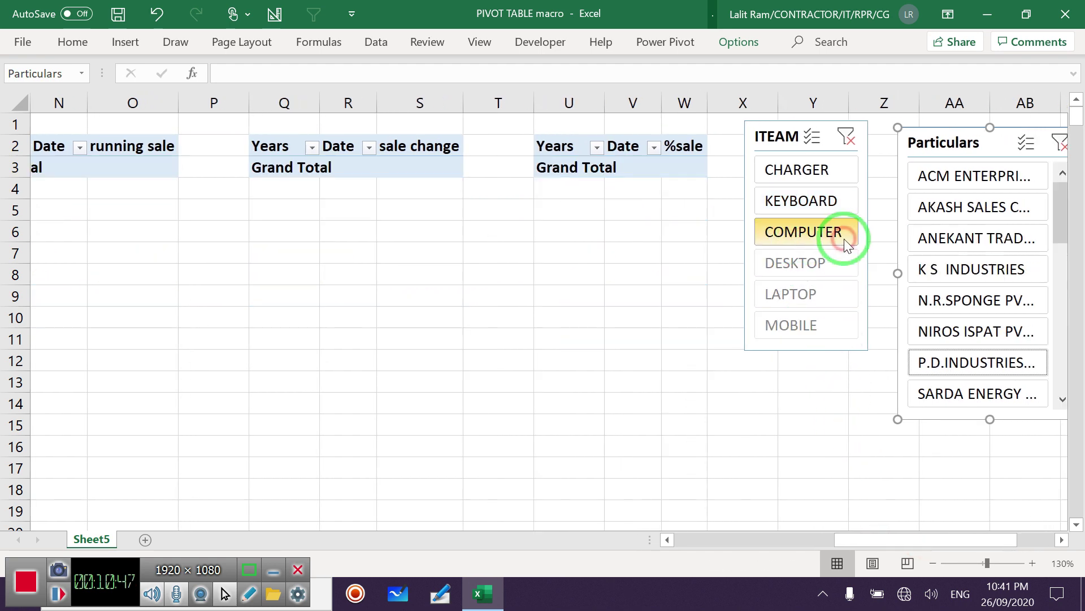
click(837, 265)
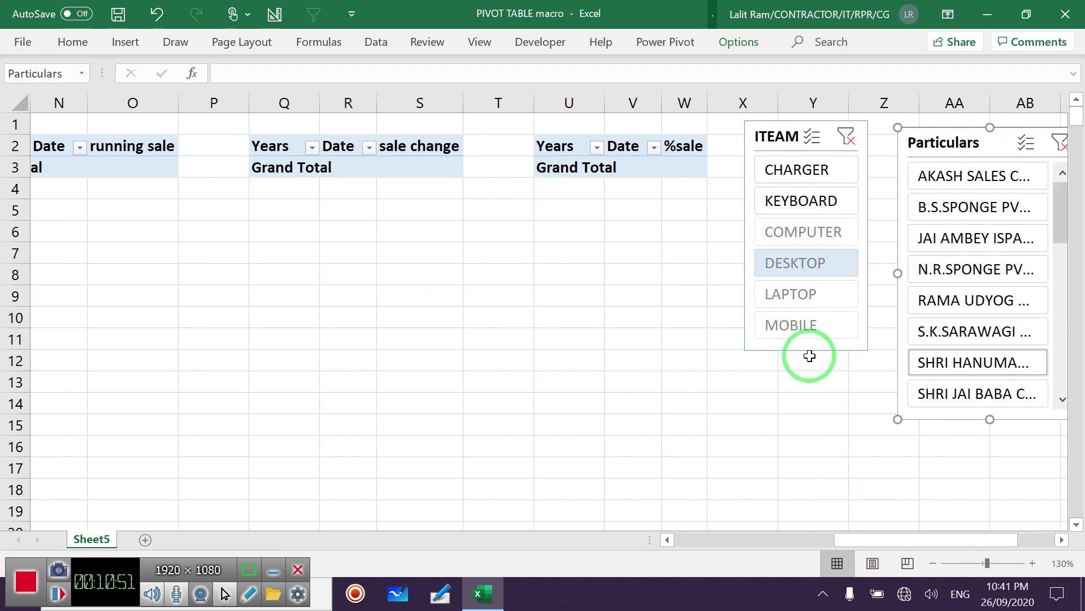
click(807, 335)
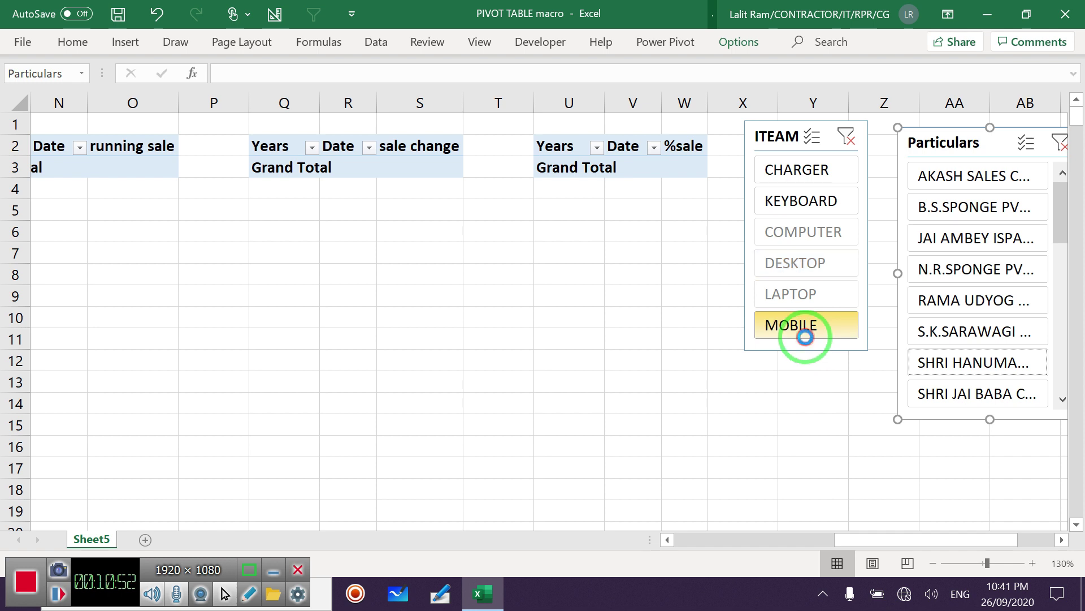
click(801, 170)
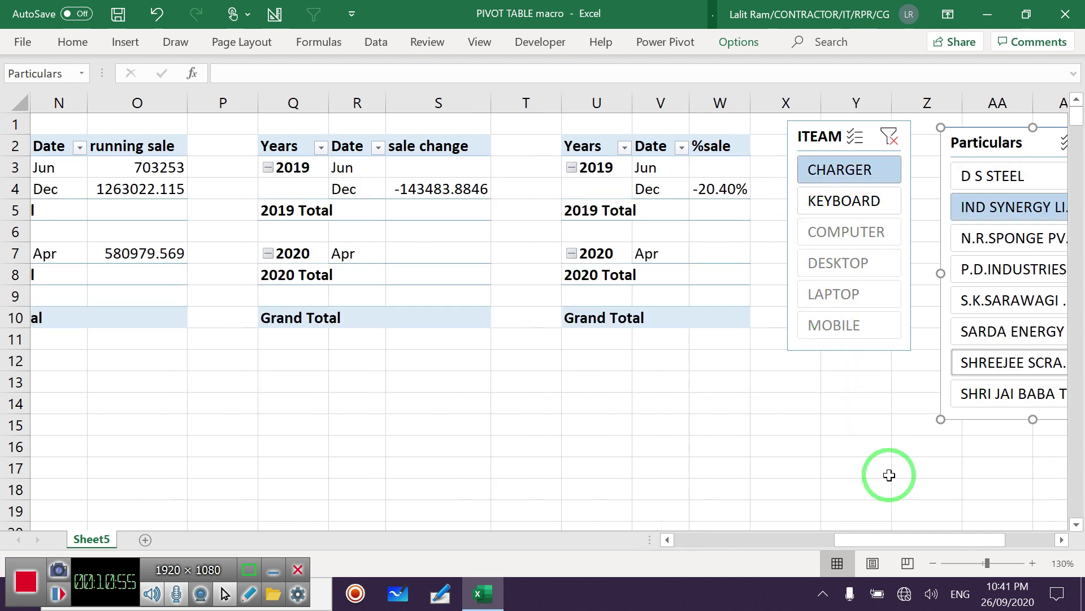
drag(915, 537, 952, 540)
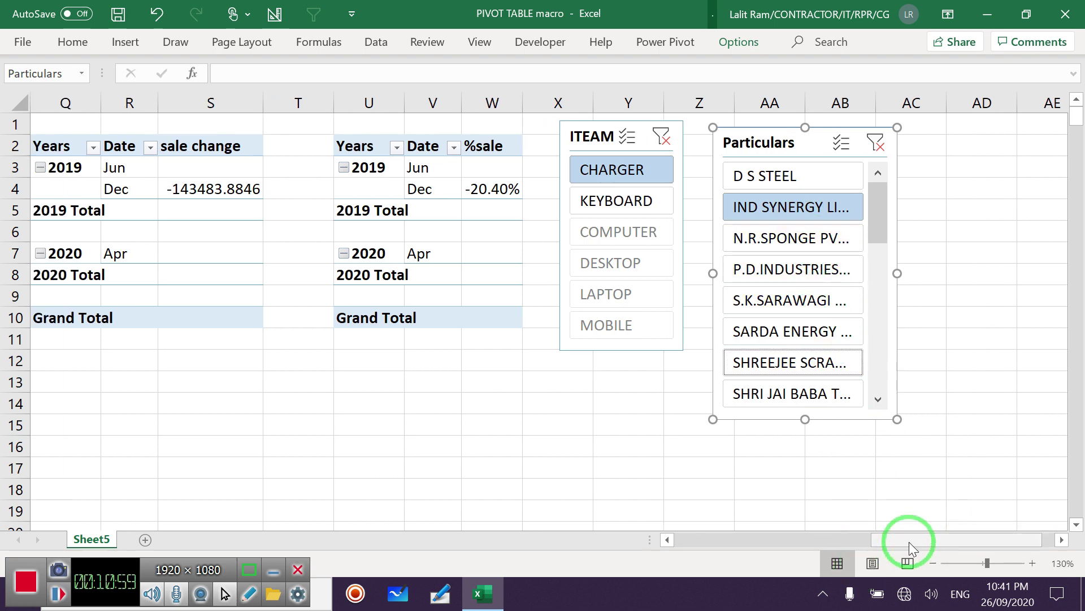
mouse_move(910, 544)
mouse_down()
mouse_move(937, 545)
mouse_move(660, 519)
mouse_up()
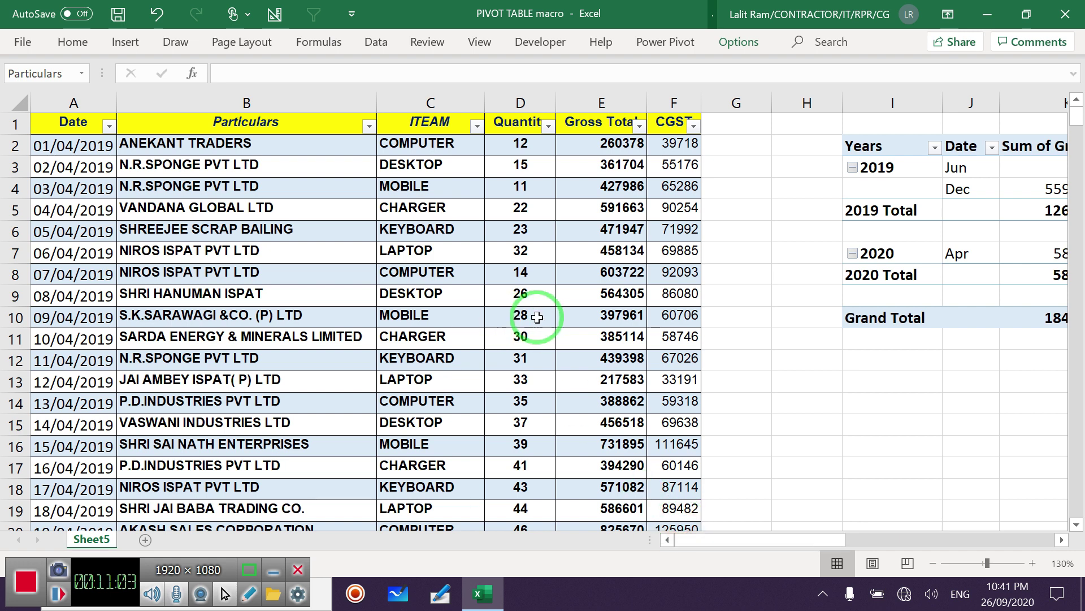
Stop recording Macro1 from View > Macros.
click(482, 45)
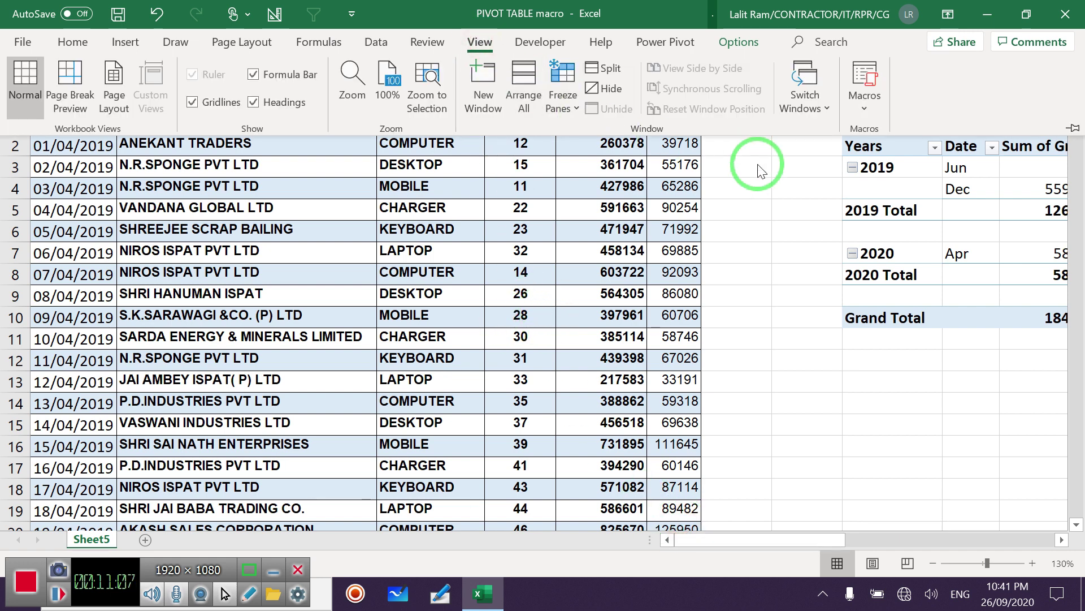
click(868, 114)
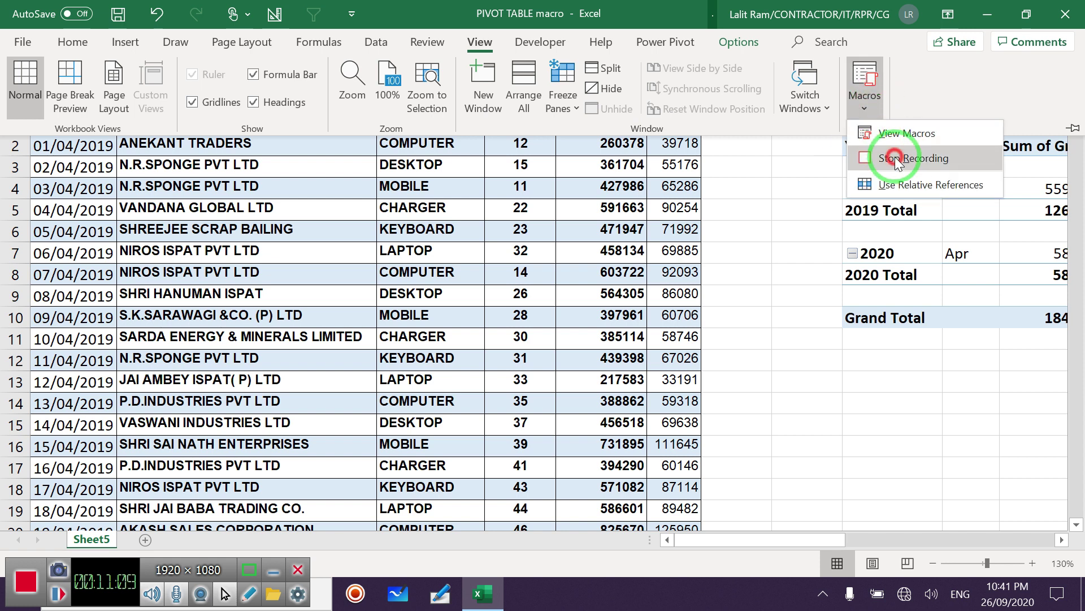
click(897, 162)
click(797, 317)
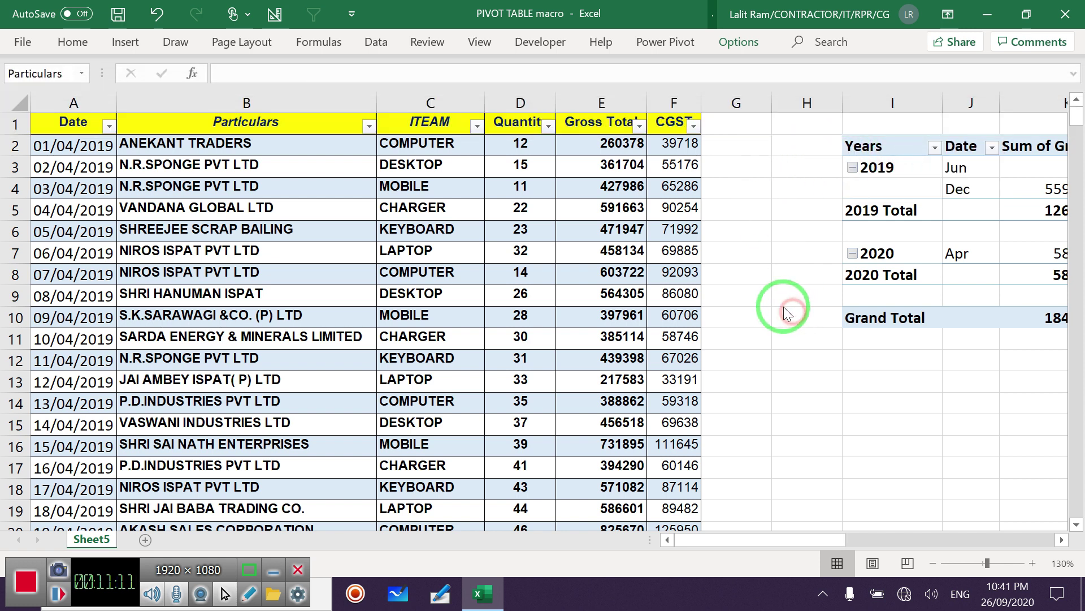
Draw a small rounded rectangle near cell G2.
click(140, 47)
click(209, 111)
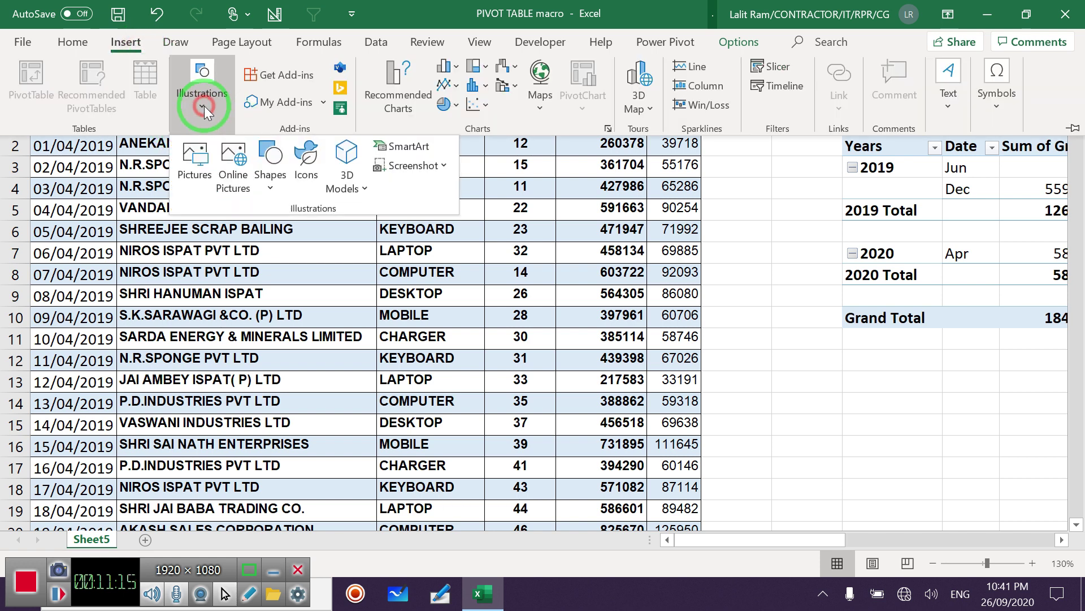
click(270, 181)
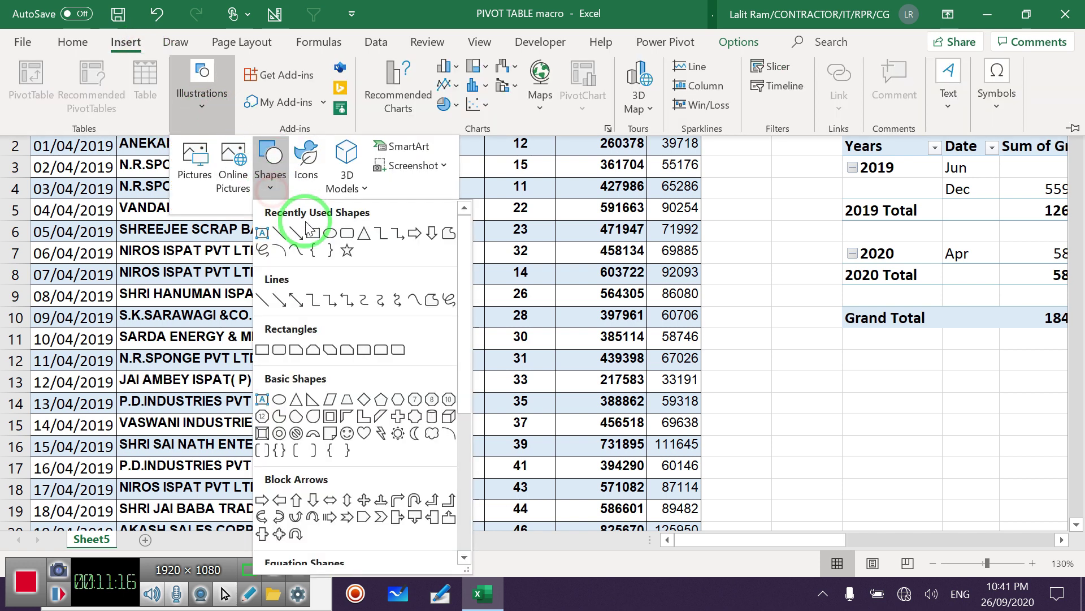
click(347, 232)
drag(725, 131, 779, 191)
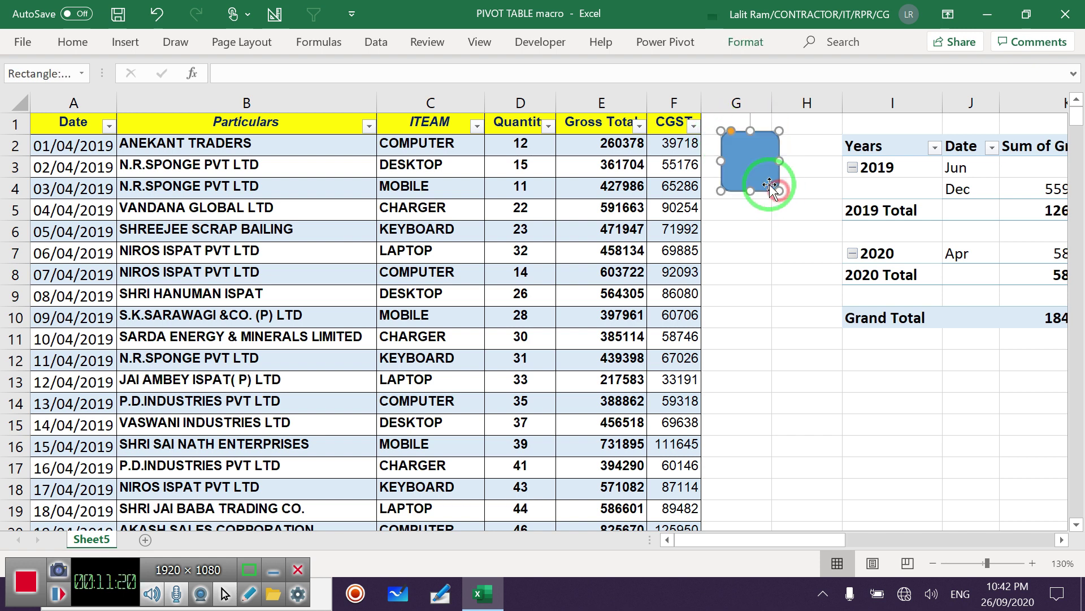
Apply the yellow theme shape style and start editing the rectangle's text to 'mis'.
right_click(740, 152)
click(760, 108)
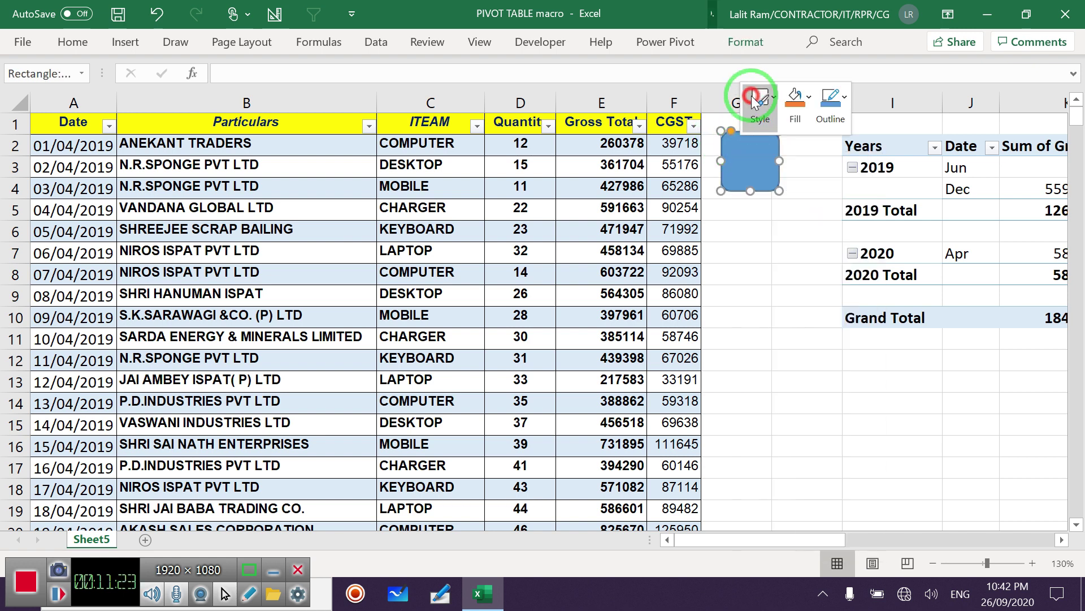
click(808, 256)
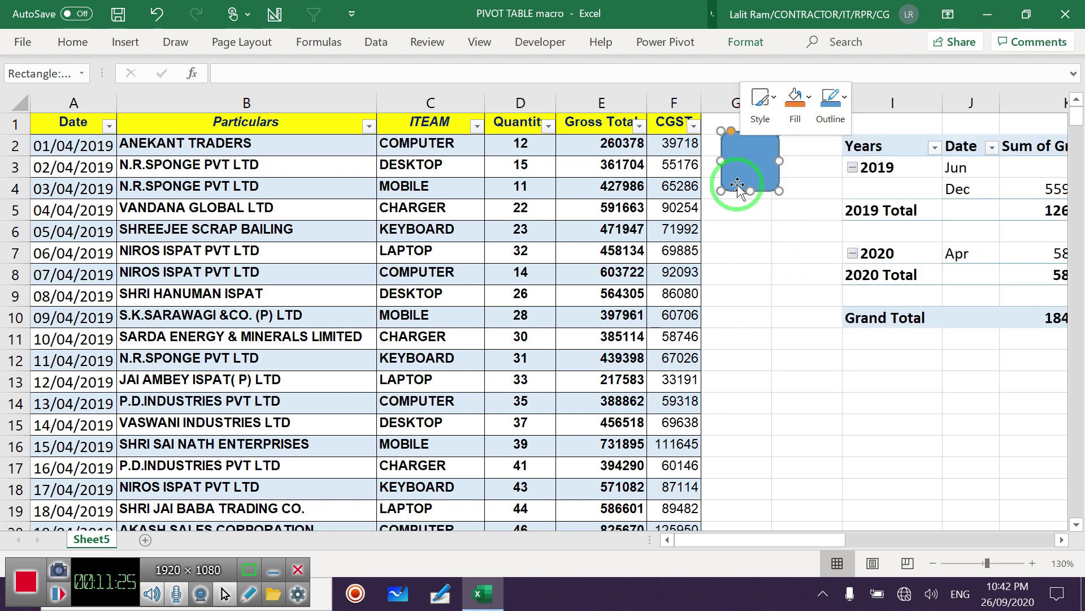
click(761, 107)
click(933, 257)
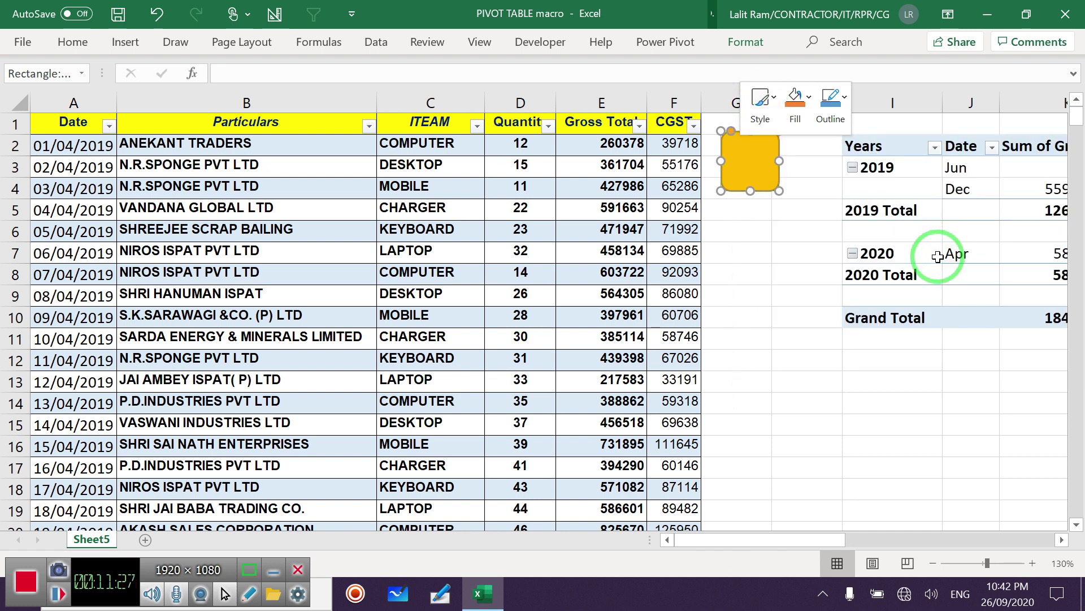
right_click(739, 165)
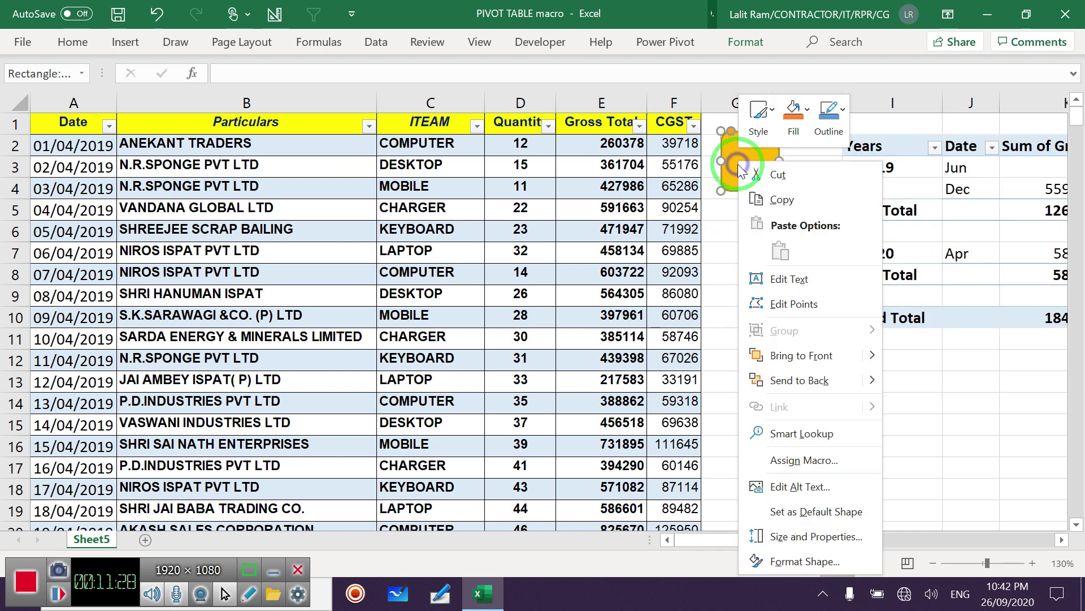
click(789, 279)
text(mis)
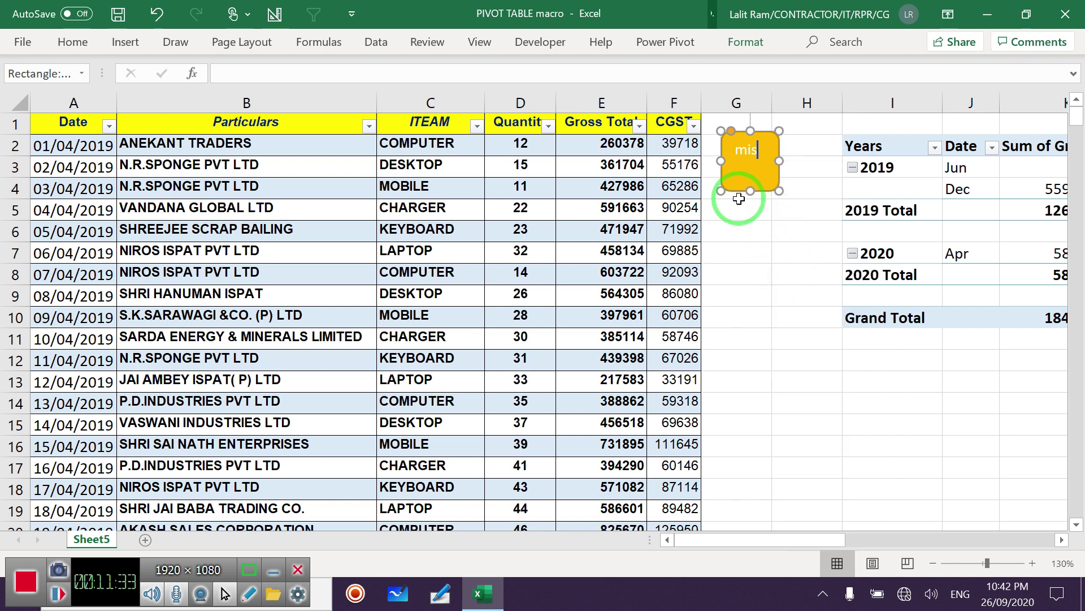
Assign Macro1 to the orange 'mis' rectangle.
click(753, 249)
right_click(758, 168)
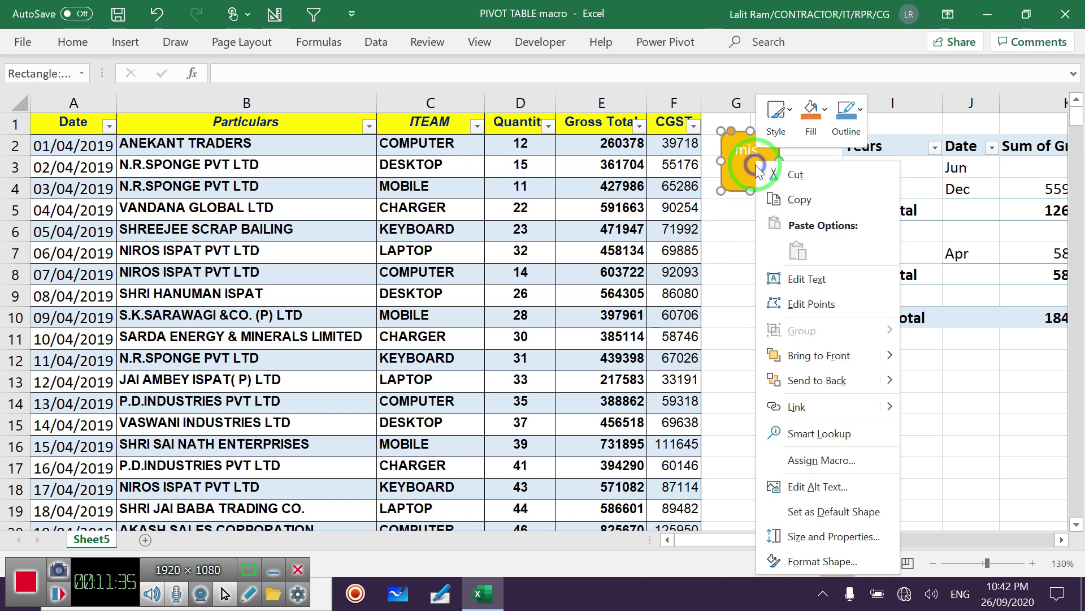
click(812, 469)
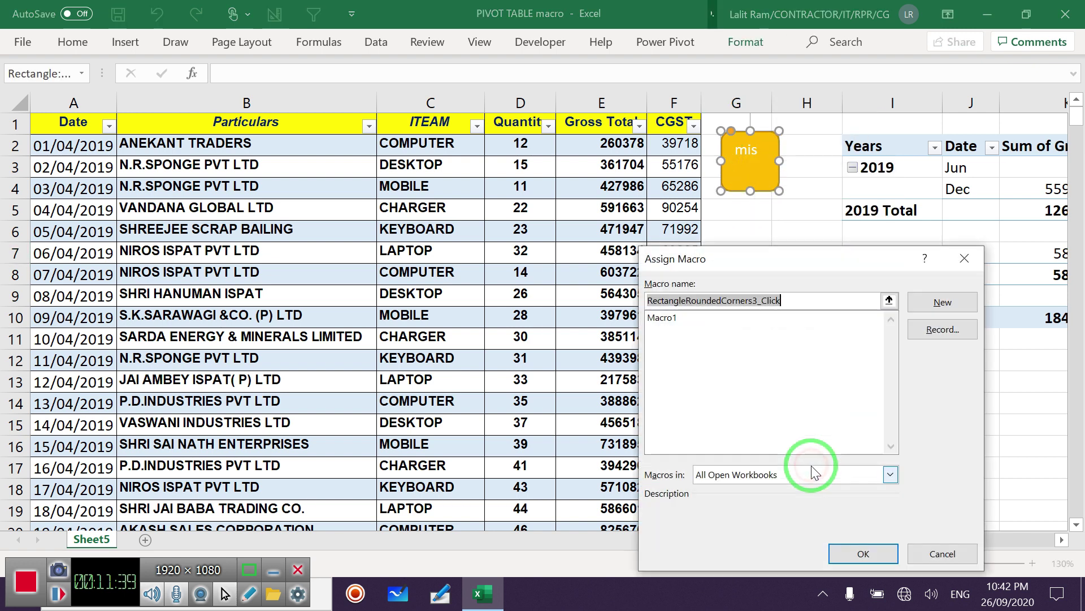
click(686, 317)
click(863, 553)
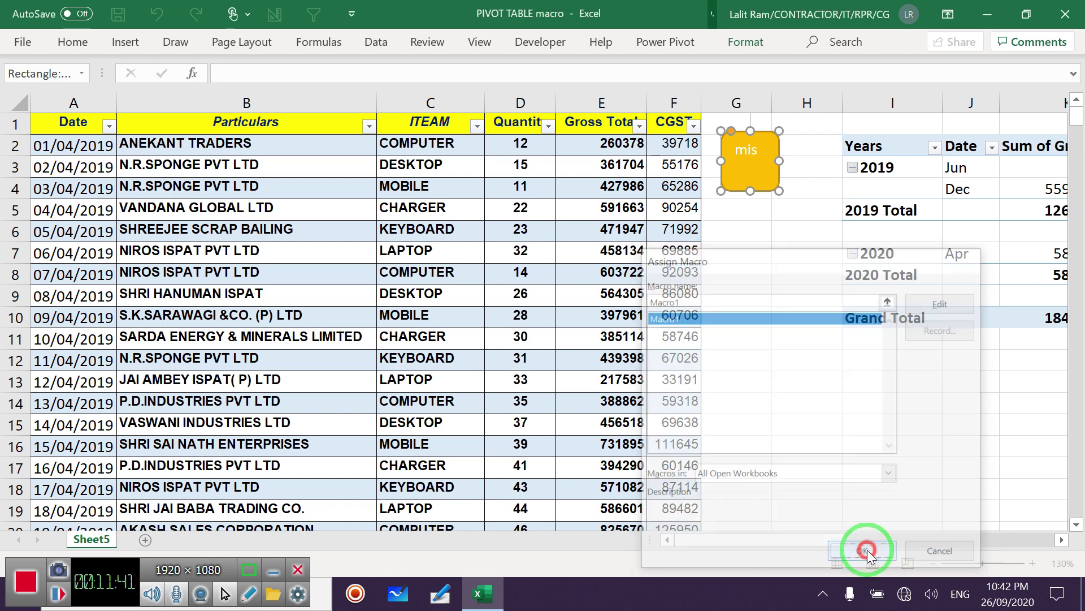
click(822, 472)
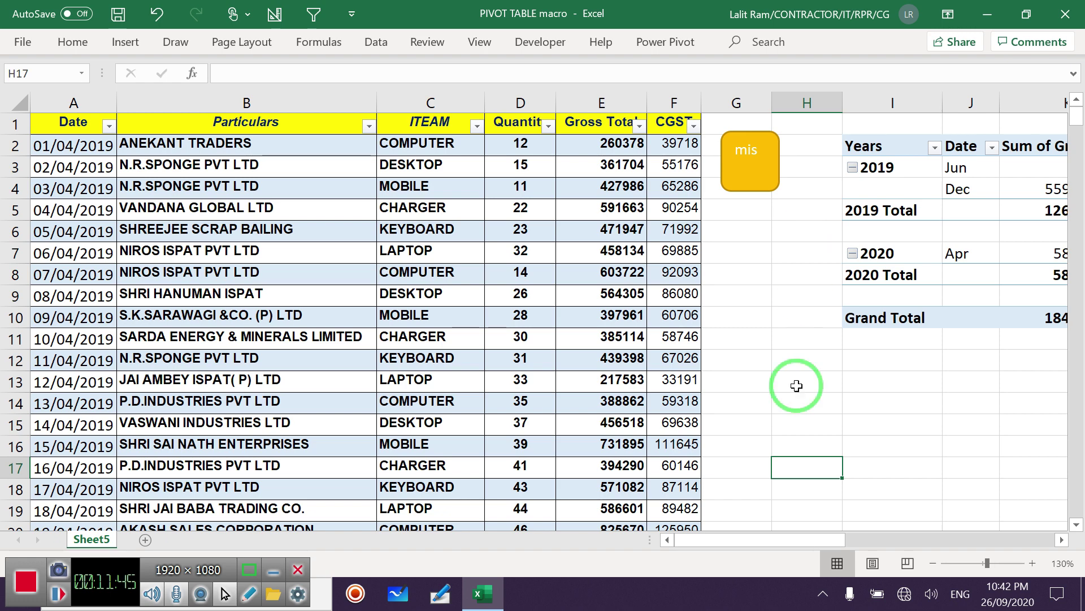
Begin recording a new macro named Macro2, stored in This Workbook.
drag(799, 538, 854, 534)
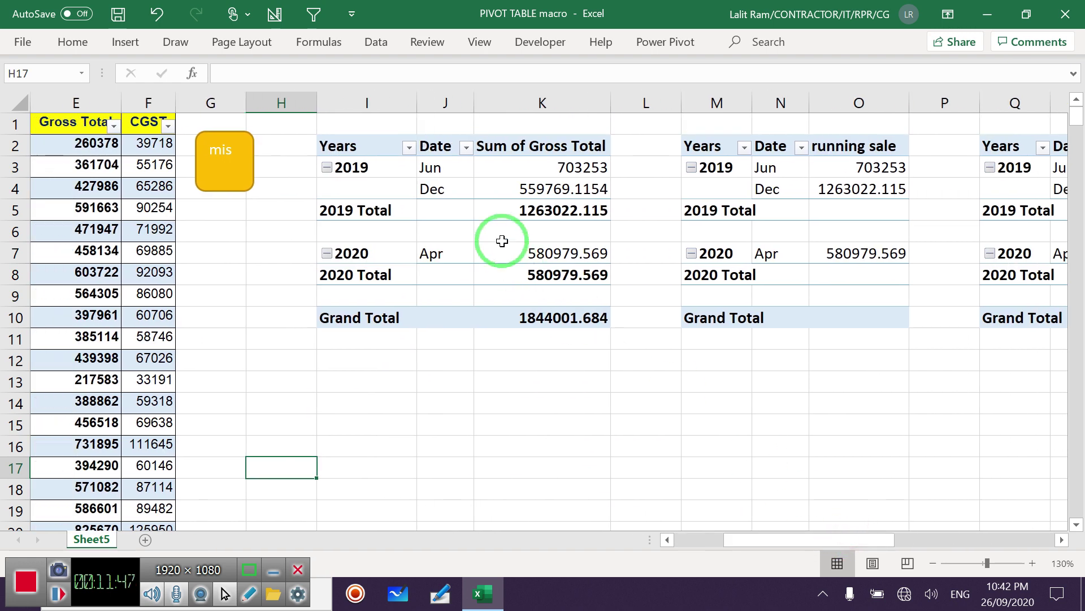
click(347, 104)
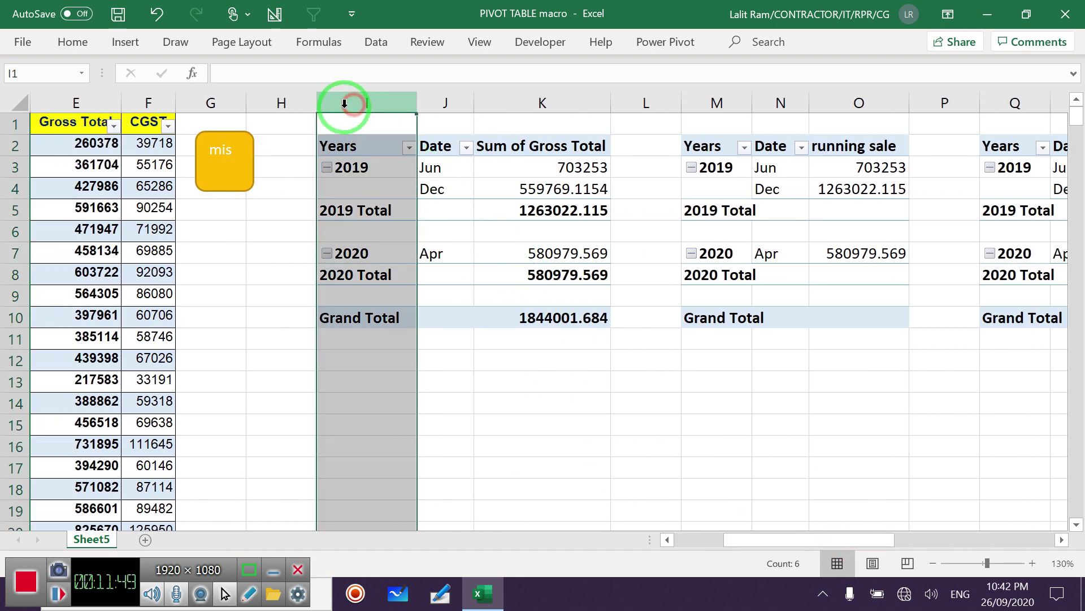
click(516, 362)
click(482, 46)
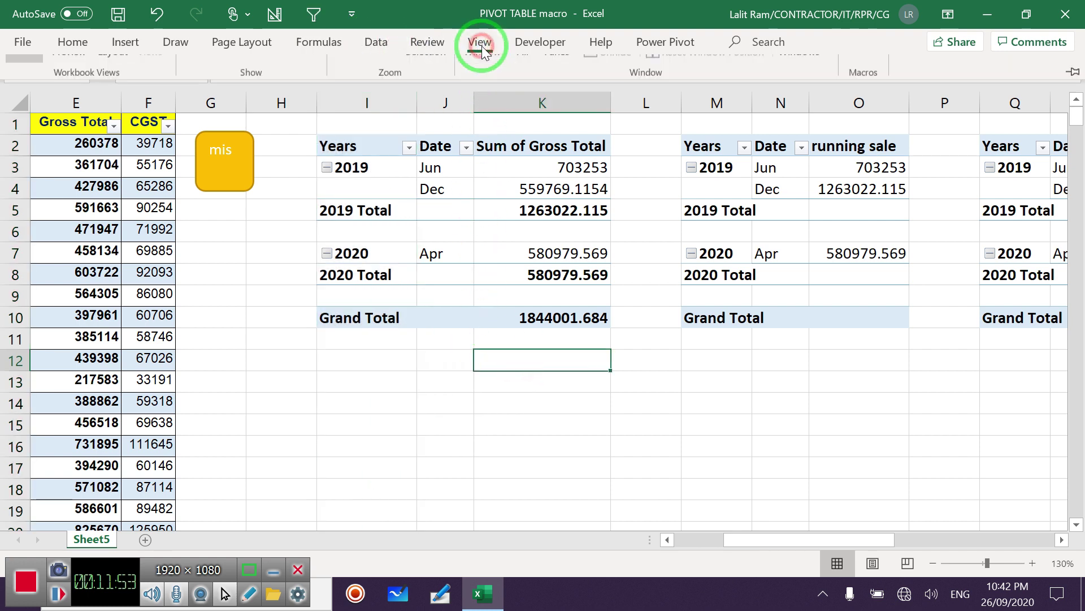
click(867, 108)
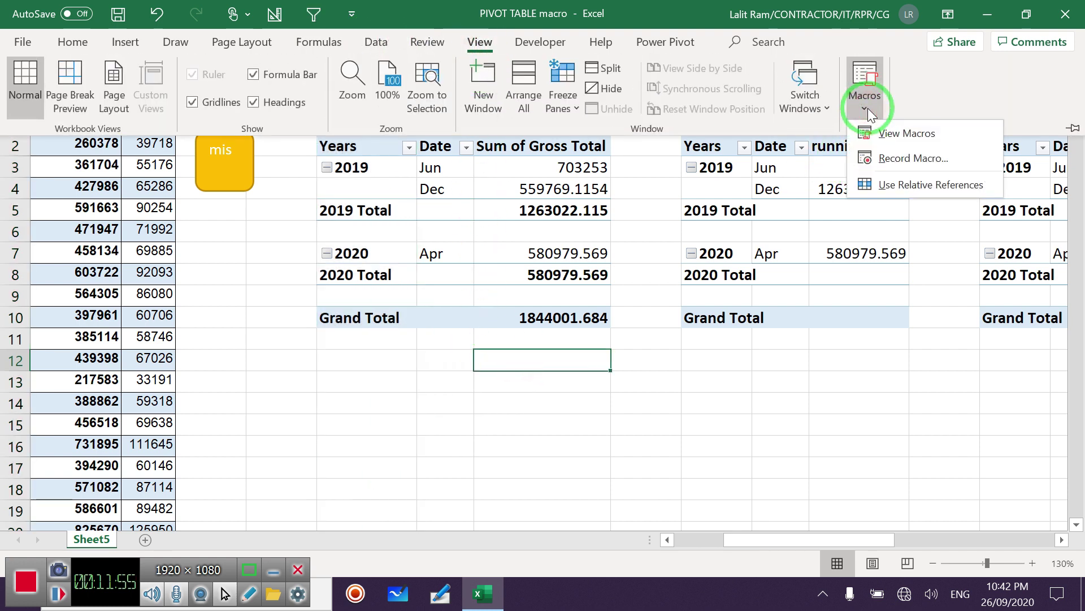
click(913, 165)
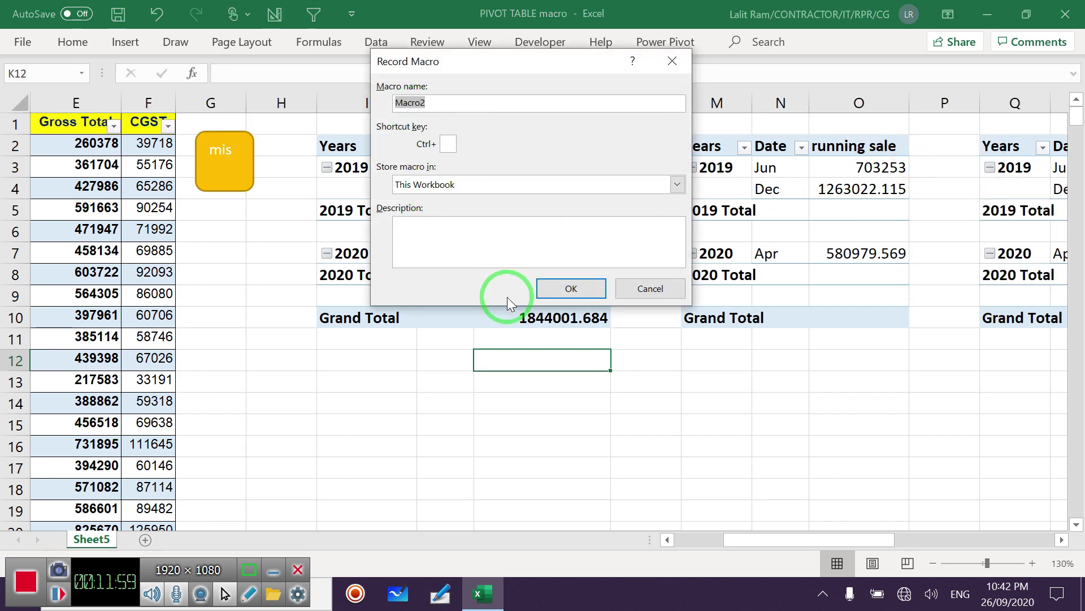
click(571, 288)
click(376, 106)
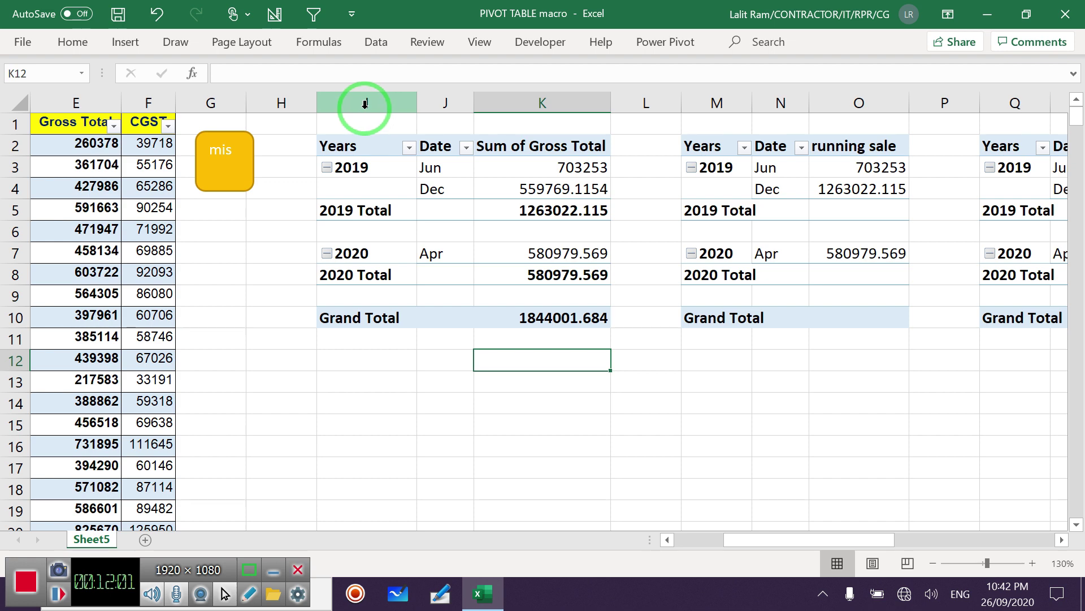
Delete columns I through AB holding the pivot tables.
drag(364, 104, 1080, 117)
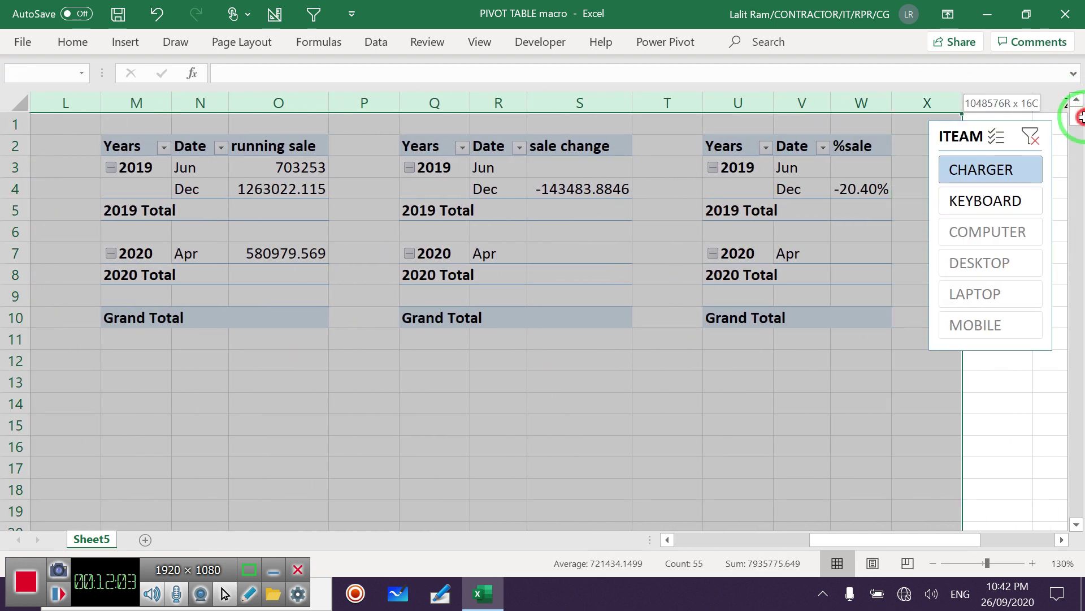
drag(1080, 117, 565, 220)
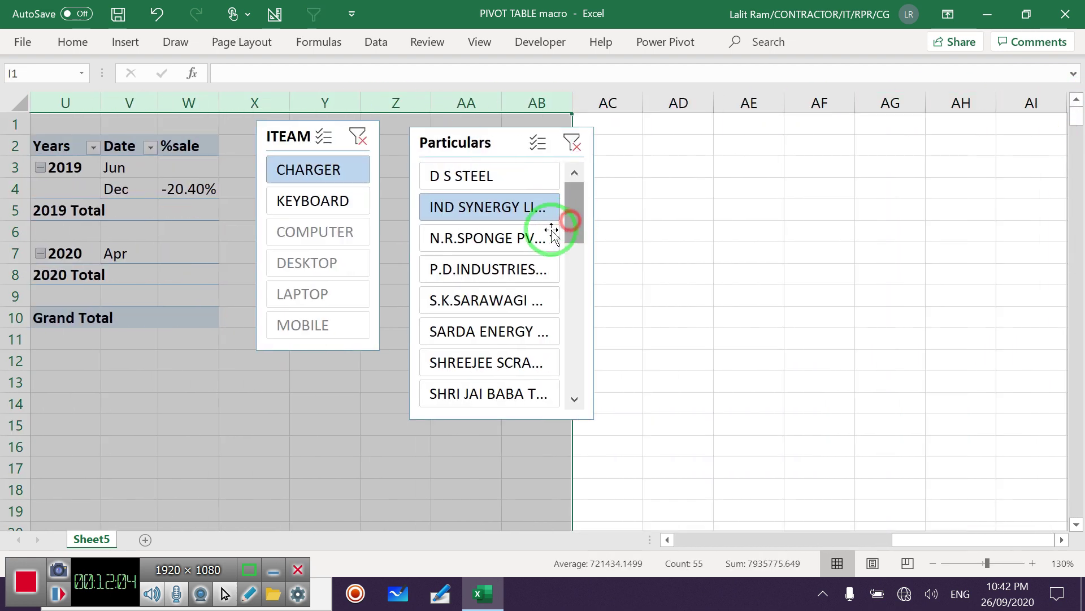
right_click(141, 375)
click(173, 235)
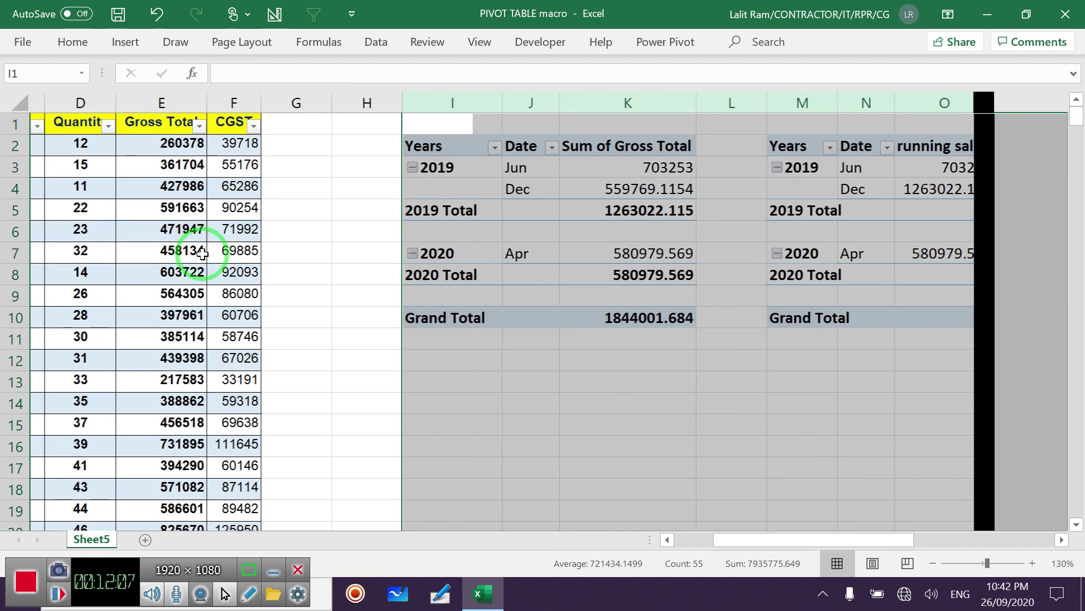
Delete the ITEAM and Particulars slicers.
click(548, 142)
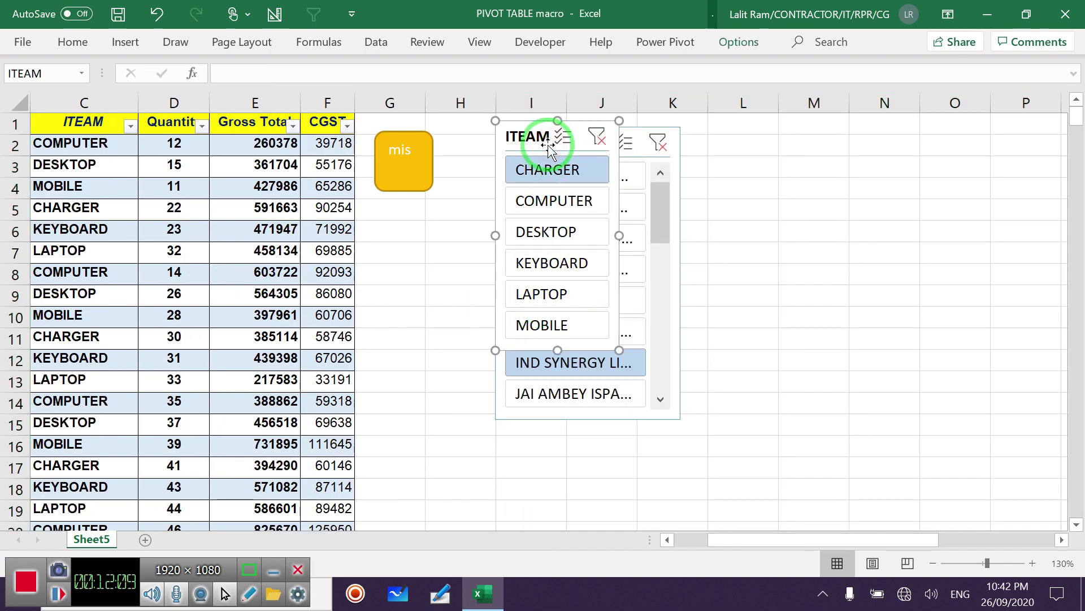
key(Delete)
click(549, 144)
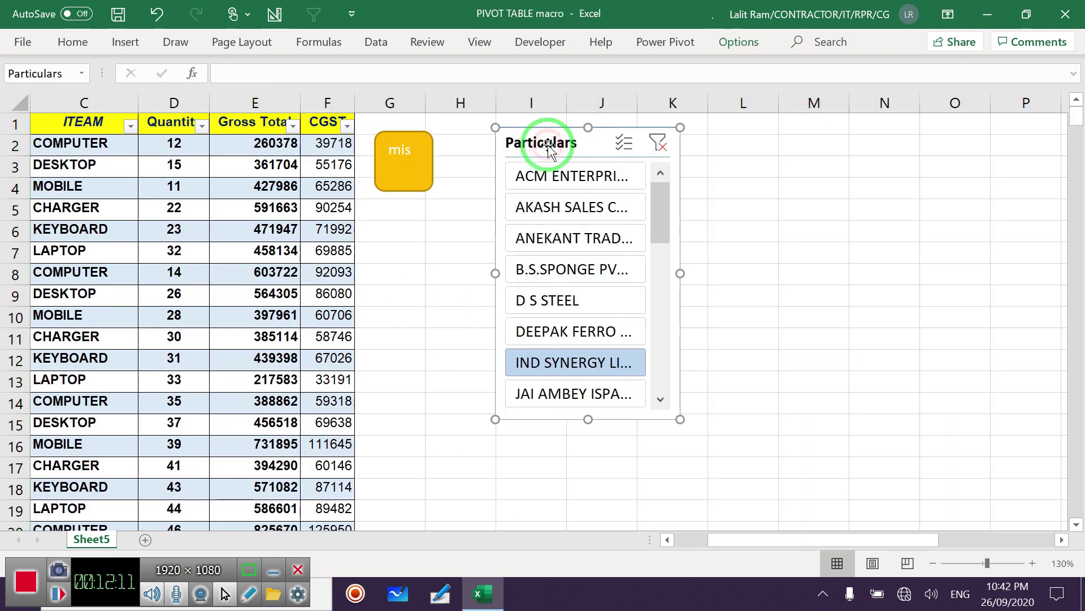
key(Delete)
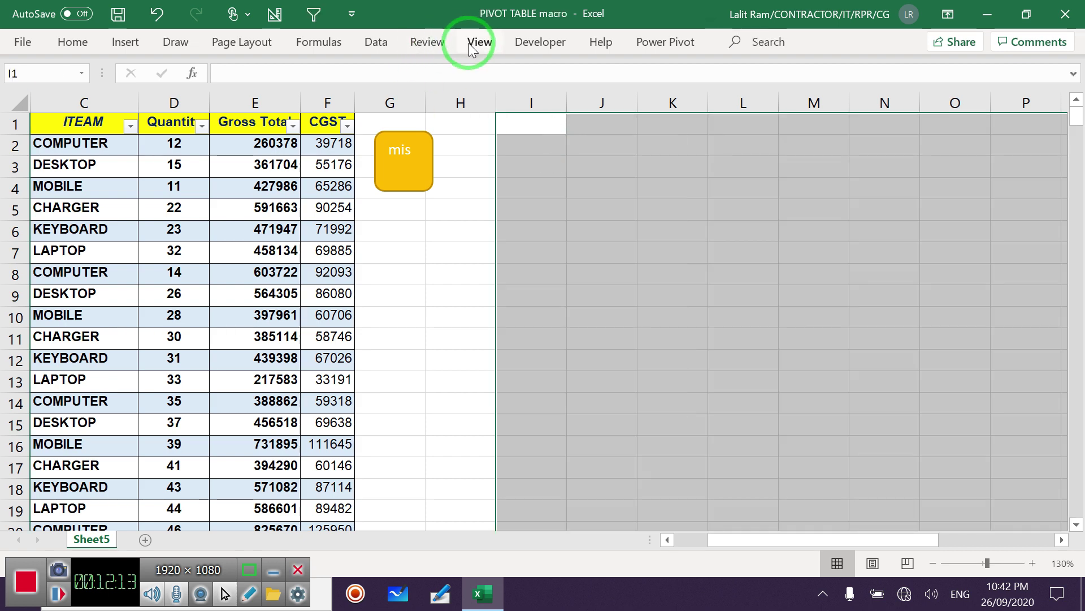
Stop recording Macro2.
click(472, 45)
click(865, 110)
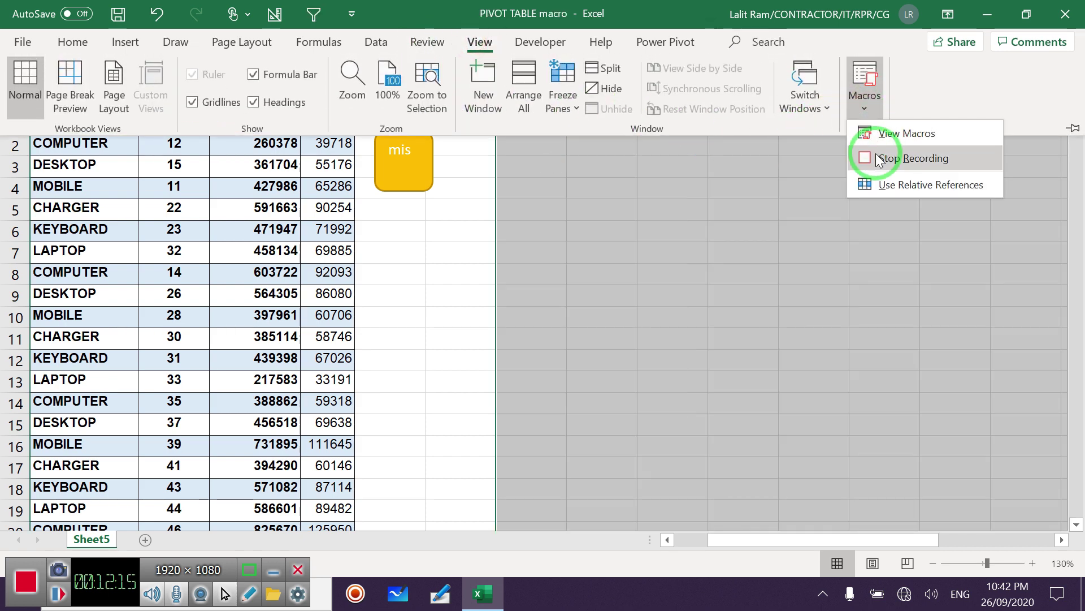
click(876, 154)
Run the mis button to rebuild the pivot tables, dismissing the run-time error.
click(406, 172)
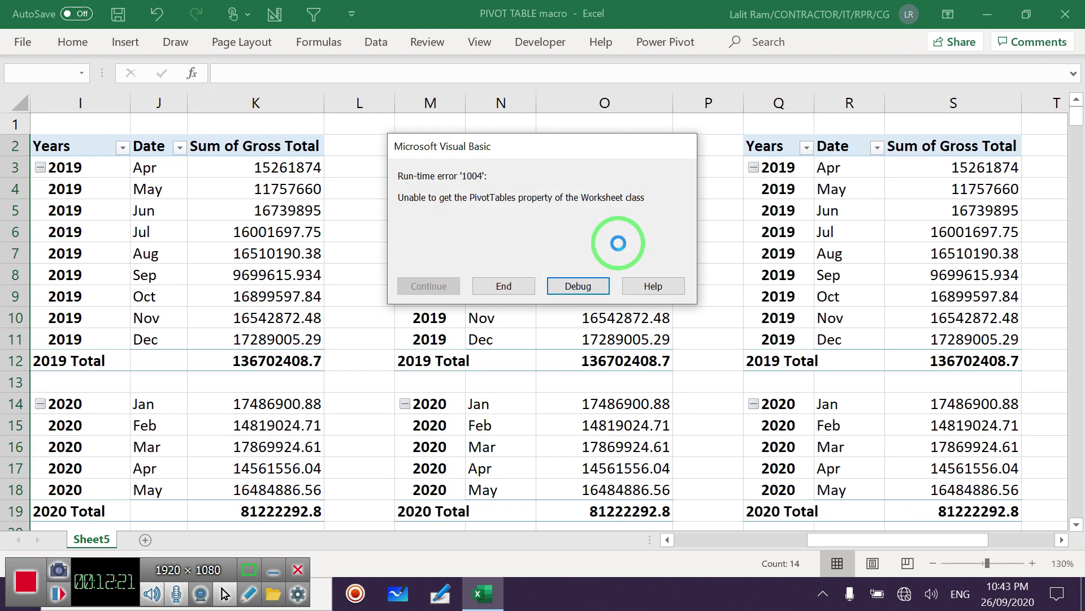
click(504, 285)
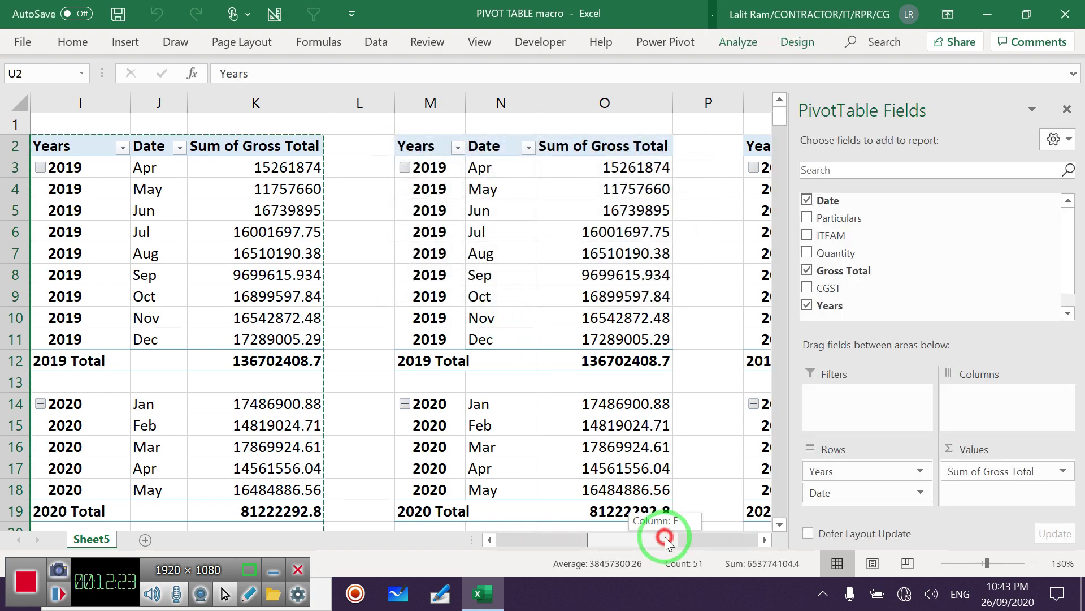
drag(665, 537, 751, 549)
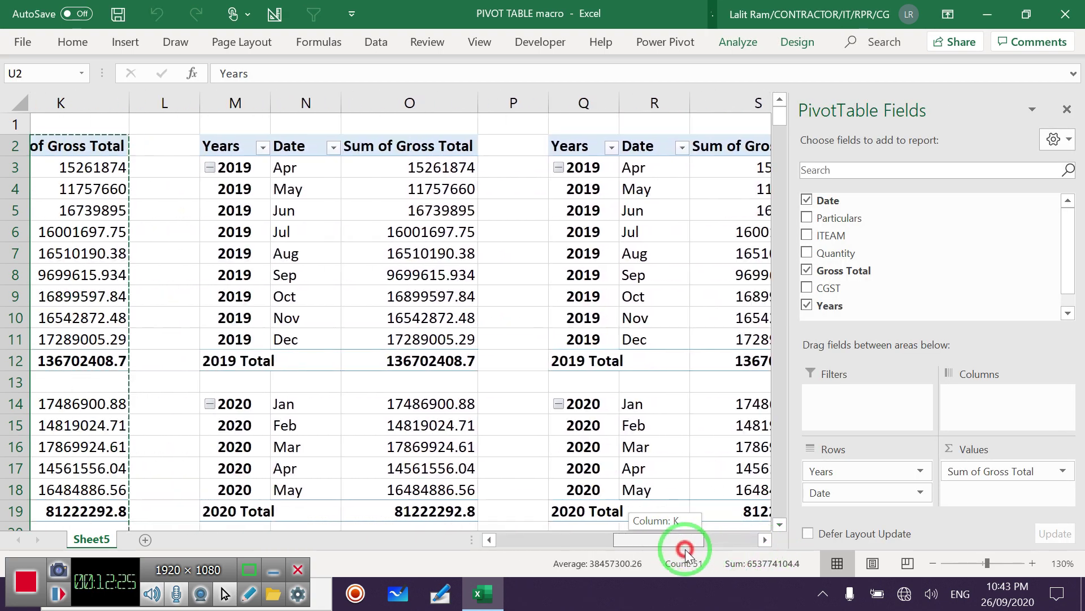
mouse_move(773, 549)
mouse_down()
mouse_move(595, 551)
mouse_move(605, 551)
mouse_up()
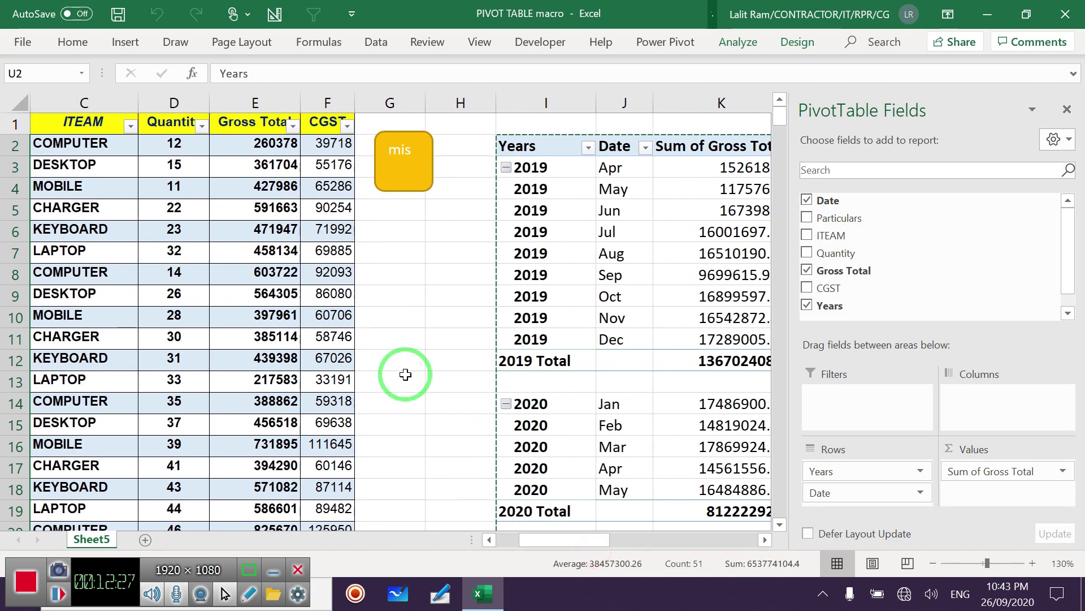
click(403, 364)
Copy the mis shape and paste it as a PNG picture at G7.
click(395, 180)
right_click(395, 180)
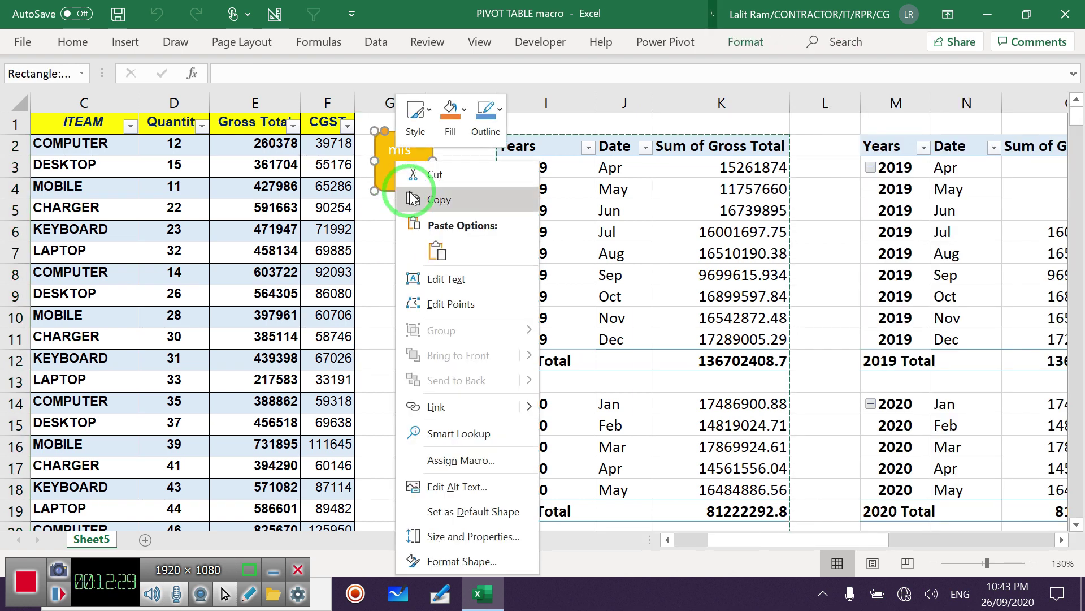
click(441, 201)
right_click(405, 247)
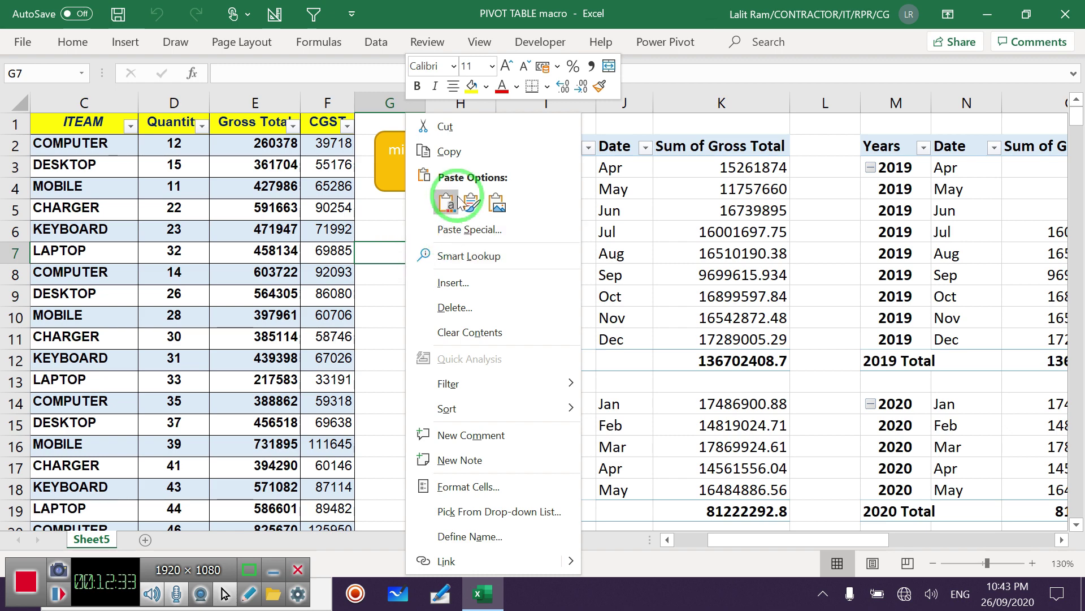
click(469, 233)
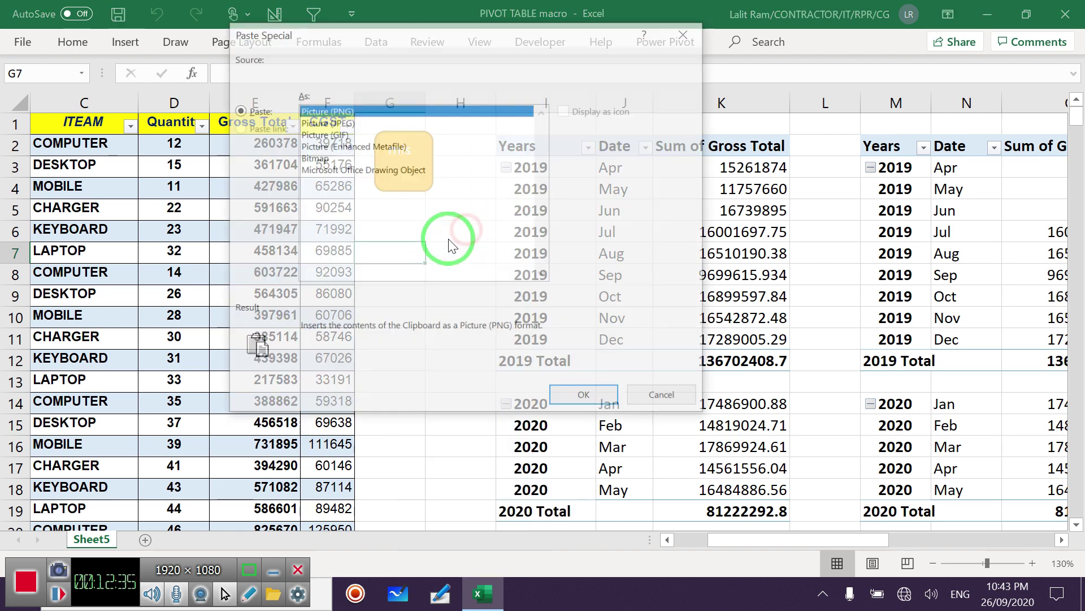
click(576, 393)
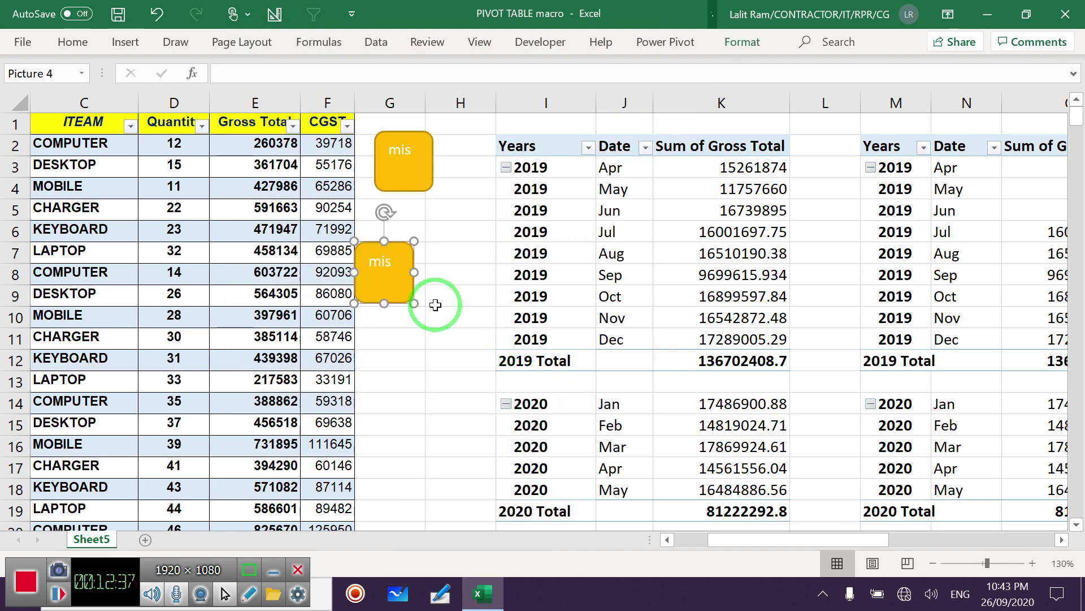
Move the pasted mis picture, then delete it.
drag(381, 277, 401, 242)
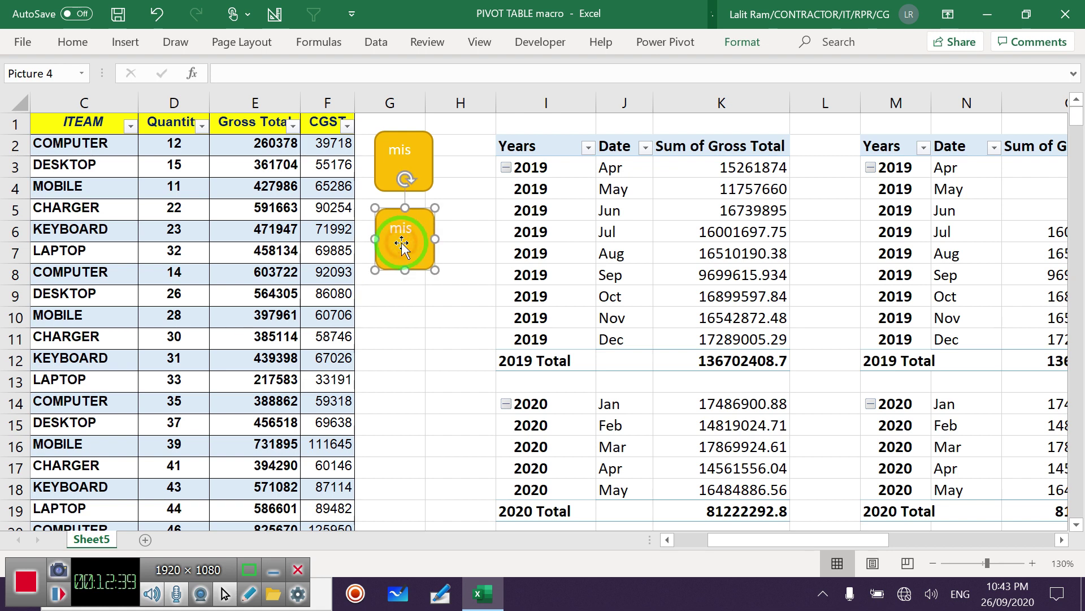
right_click(401, 242)
mouse_move(467, 355)
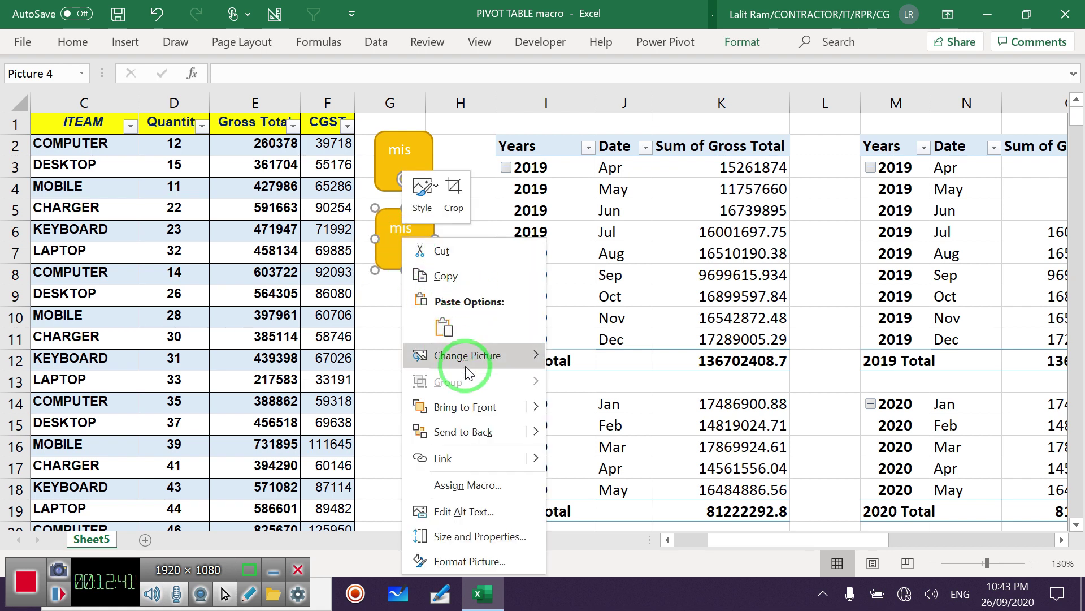
key(Escape)
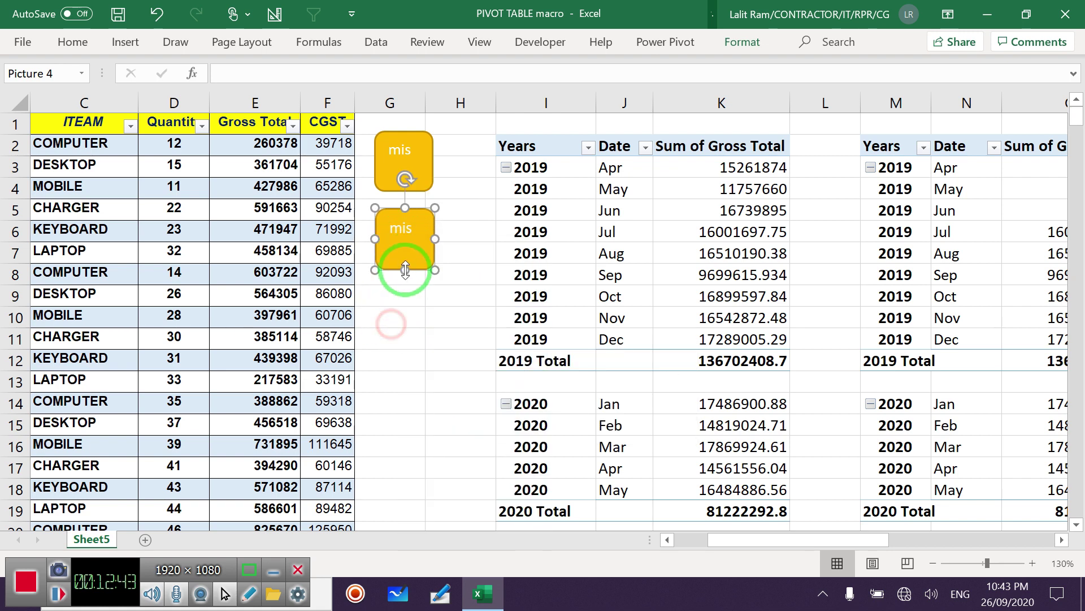
key(Delete)
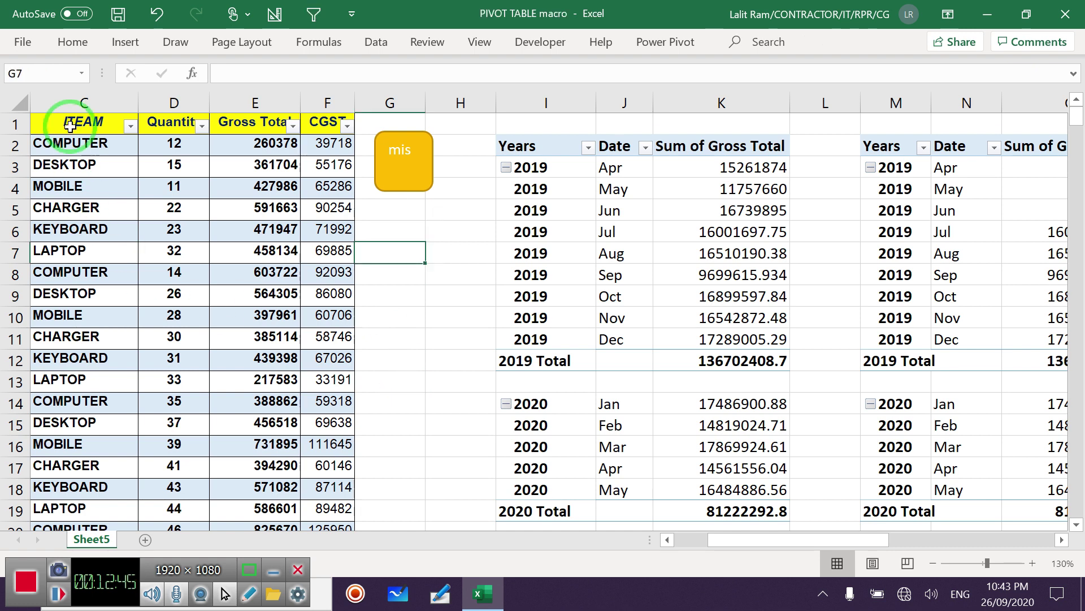
Draw a rounded rectangle shape below the mis button.
click(125, 42)
click(203, 108)
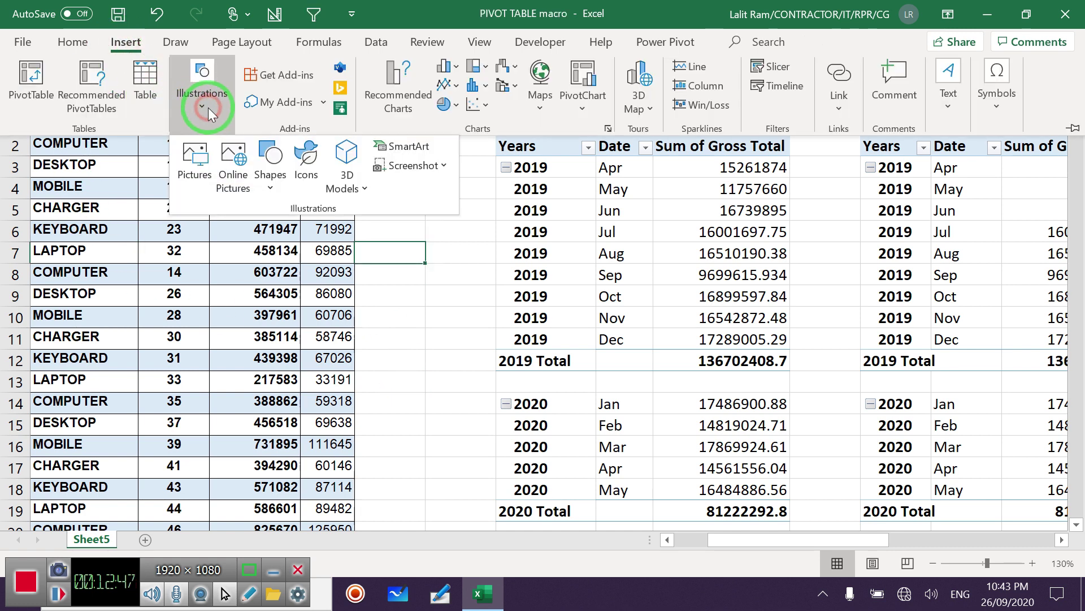
click(269, 188)
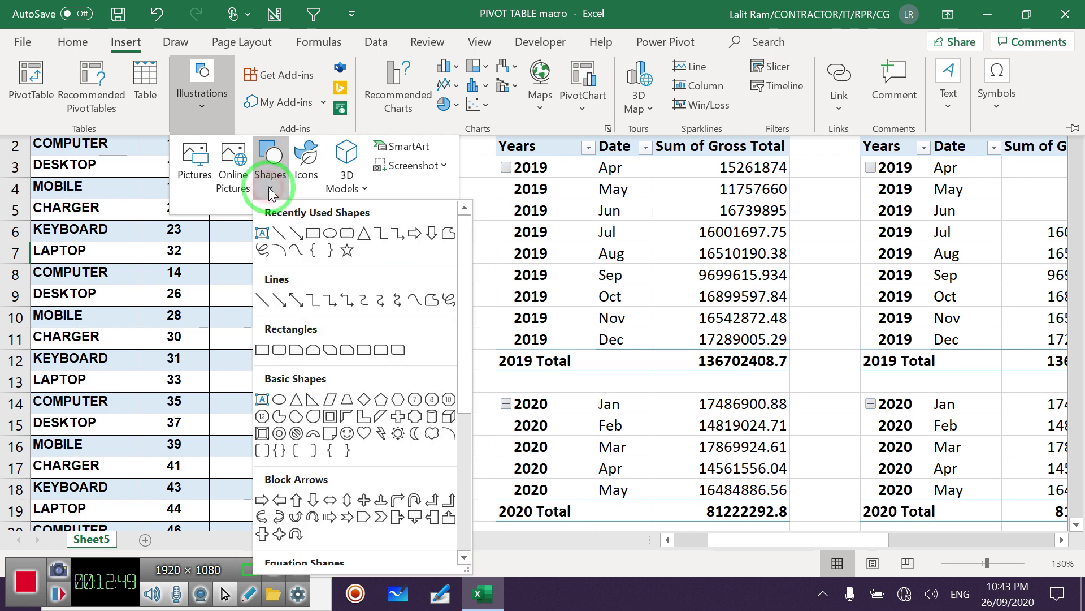
click(345, 234)
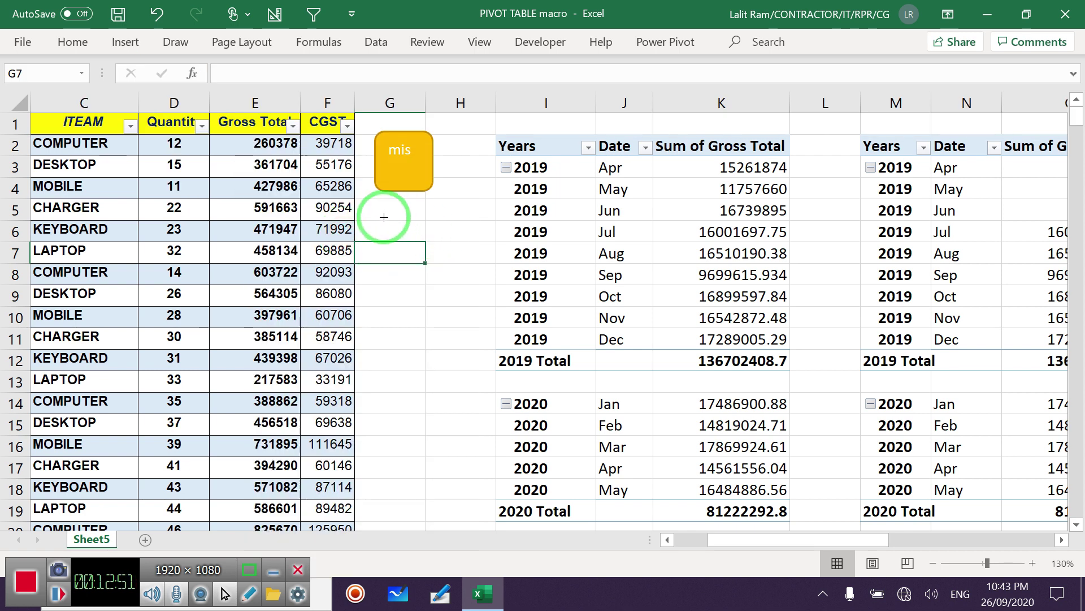
drag(383, 217, 445, 276)
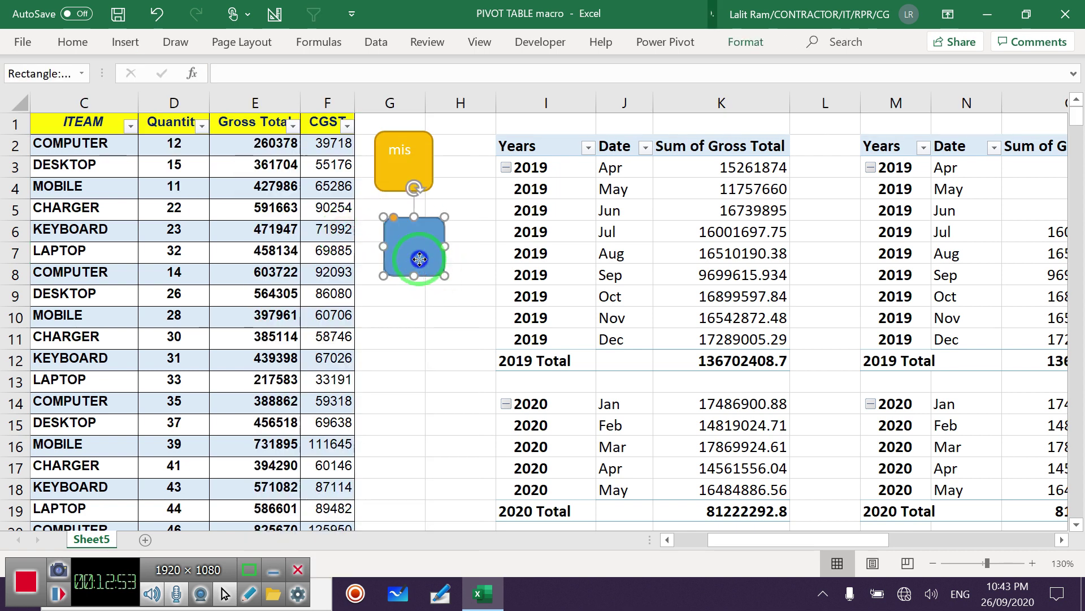
Label the new blue rectangle 'delete' and shrink its font size.
right_click(419, 259)
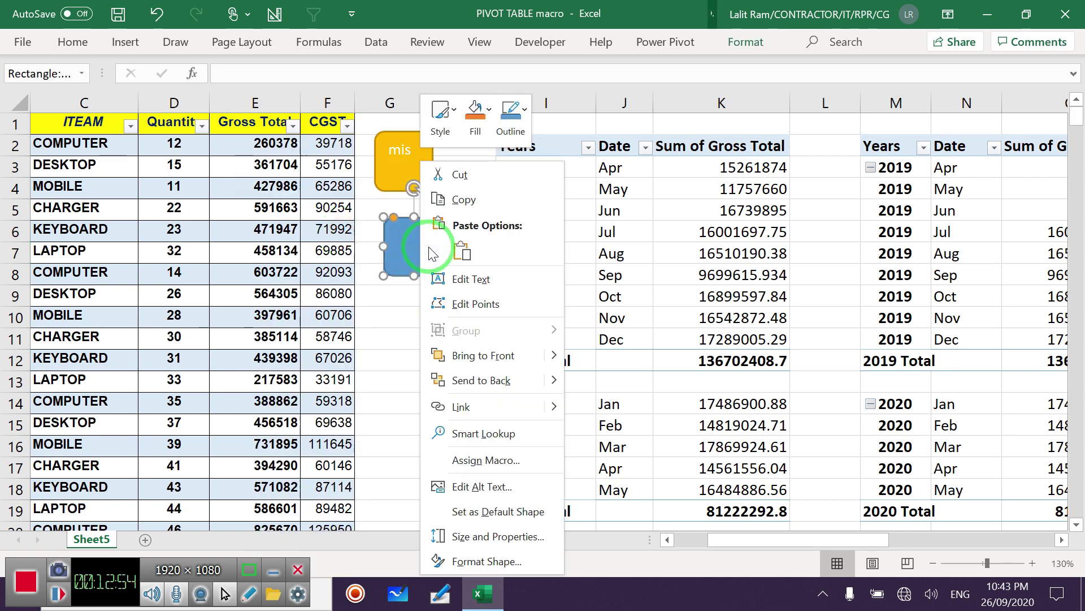
click(455, 279)
text(delete)
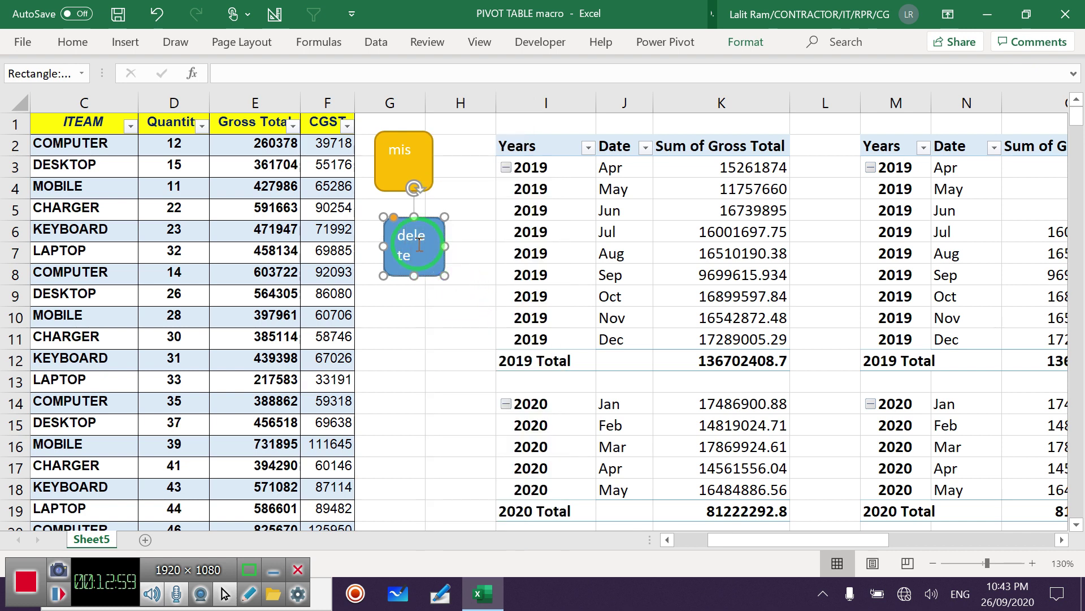
drag(404, 233, 433, 261)
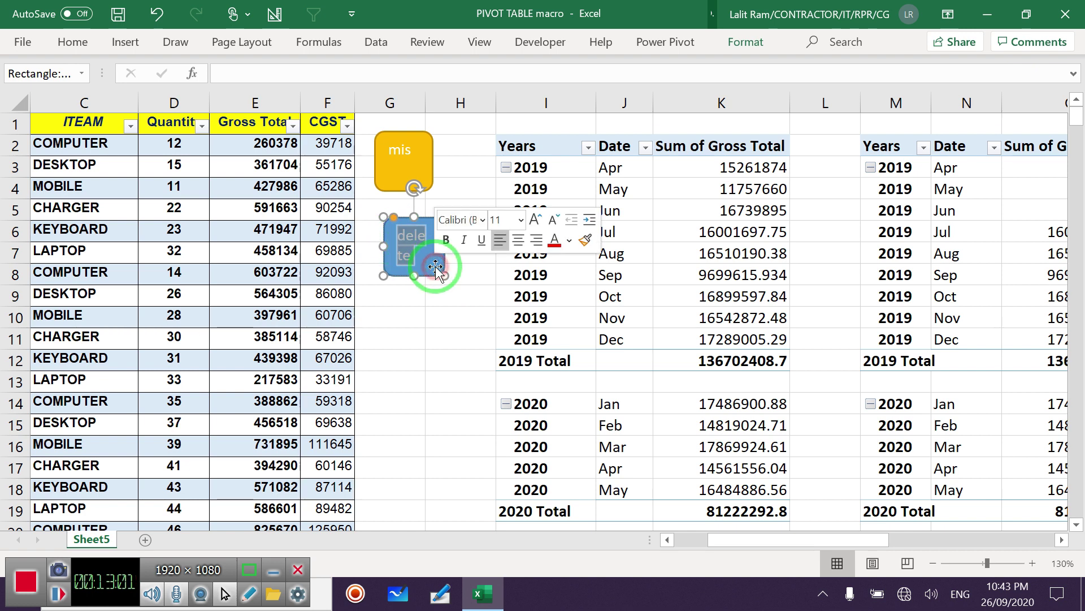
click(554, 221)
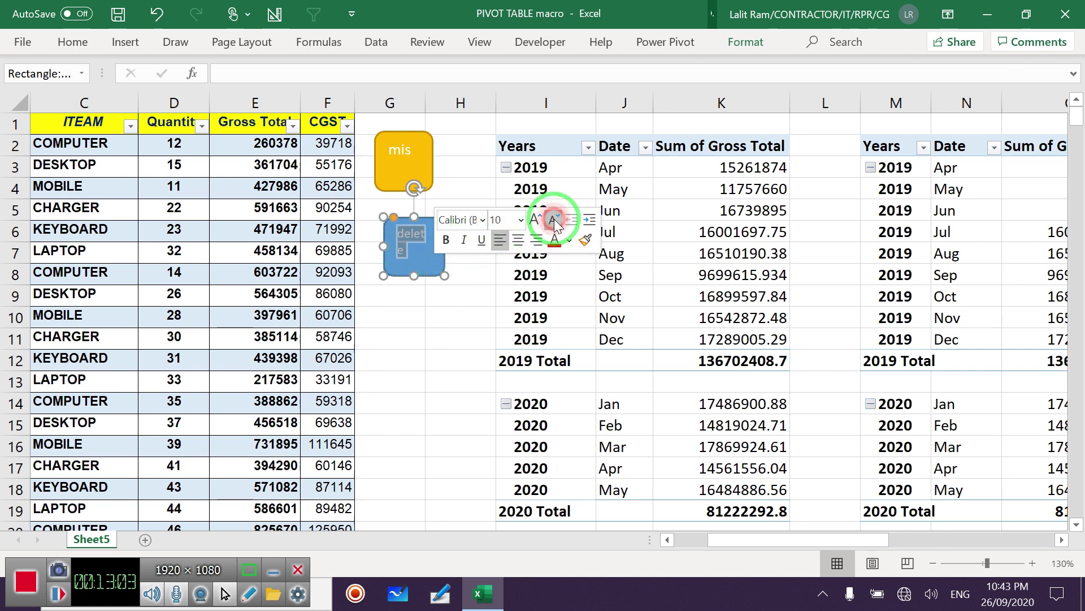
click(407, 364)
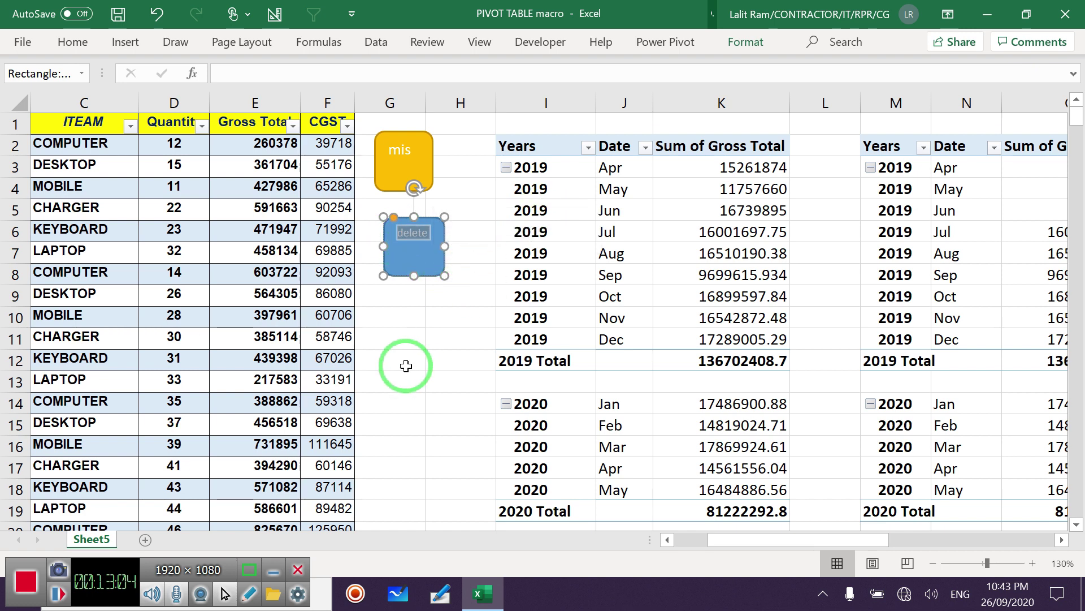
right_click(418, 258)
click(475, 460)
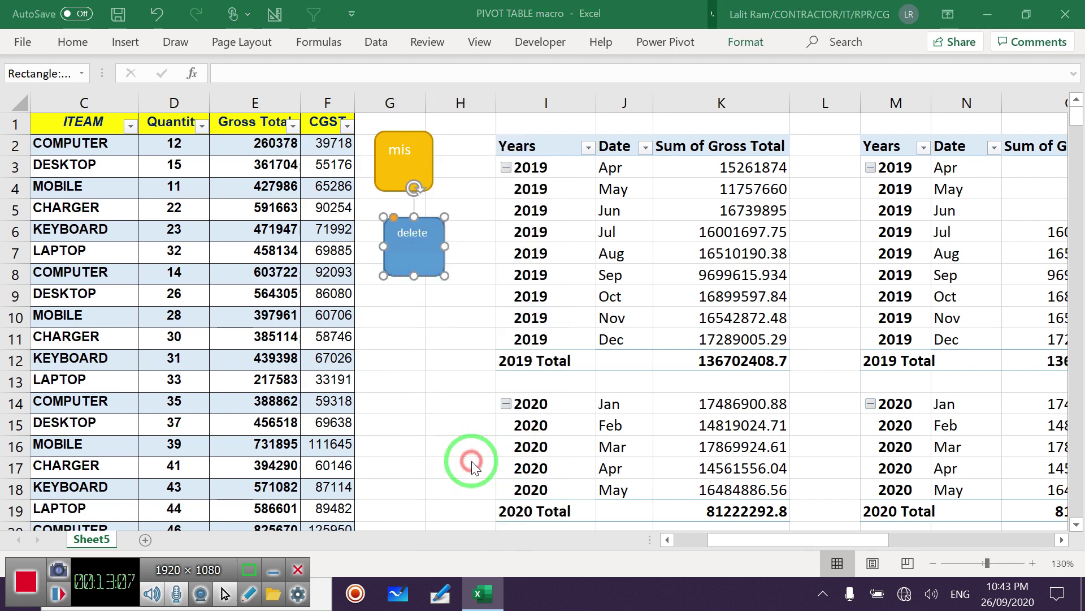
Assign Macro2 to the delete shape.
click(331, 330)
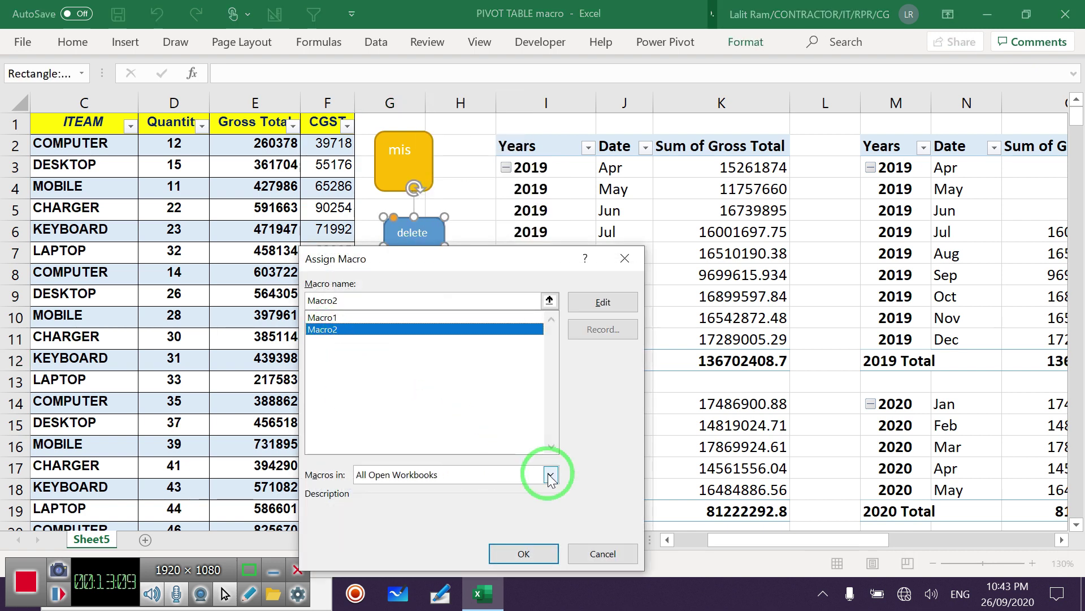
click(519, 549)
click(441, 430)
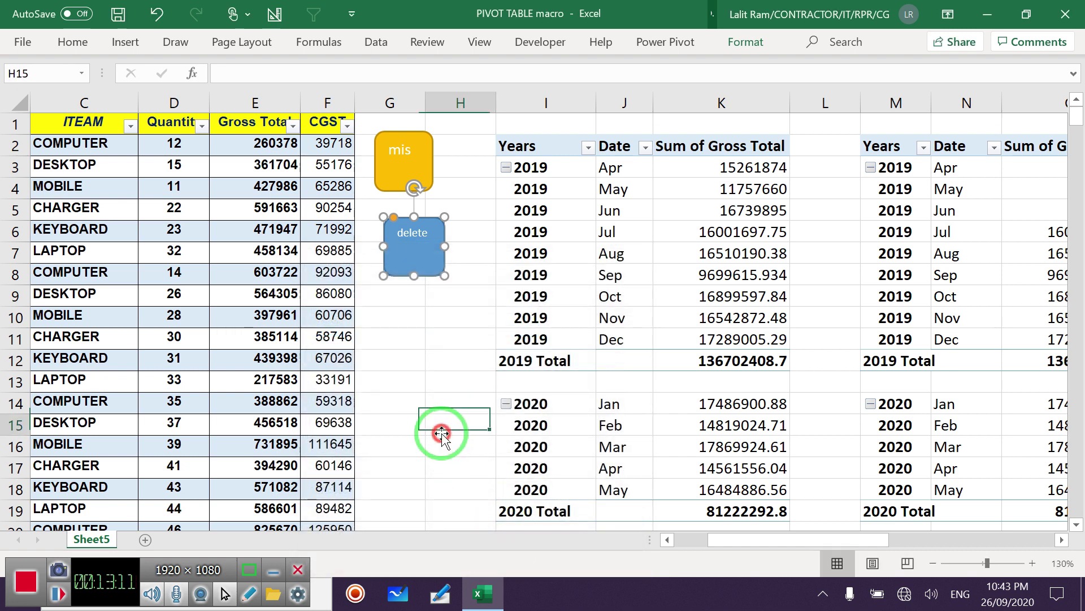
Test the delete button to clear the pivots, then mis to rebuild them.
click(396, 253)
click(486, 288)
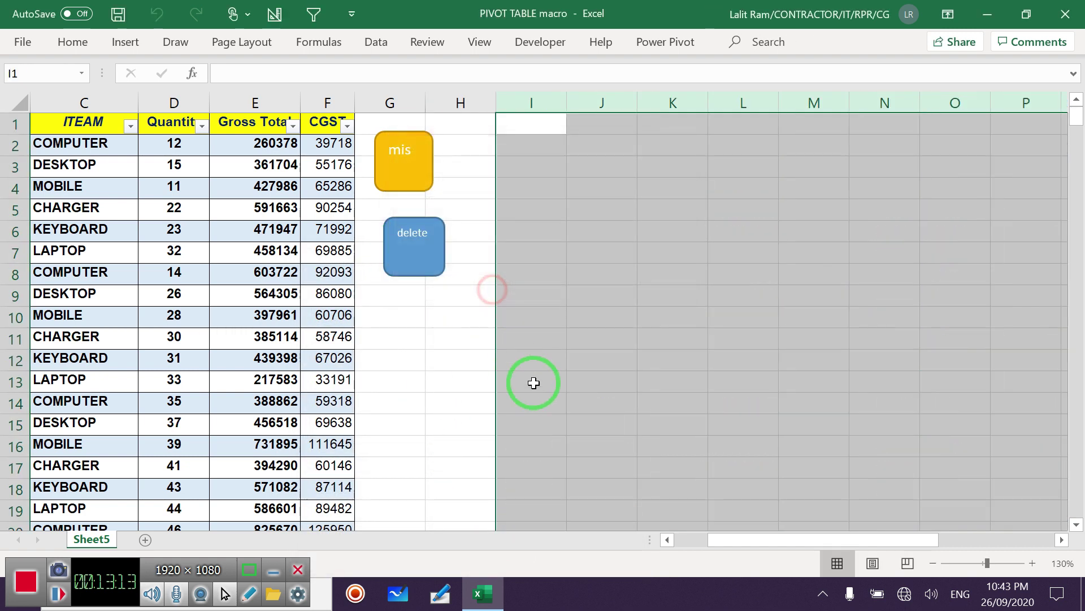
click(511, 358)
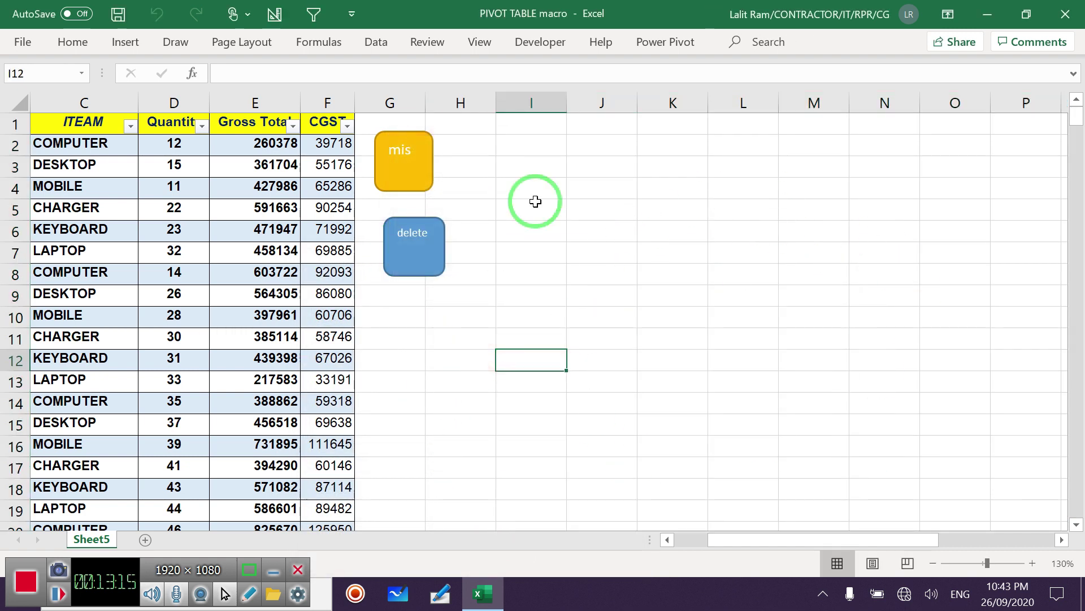
click(421, 170)
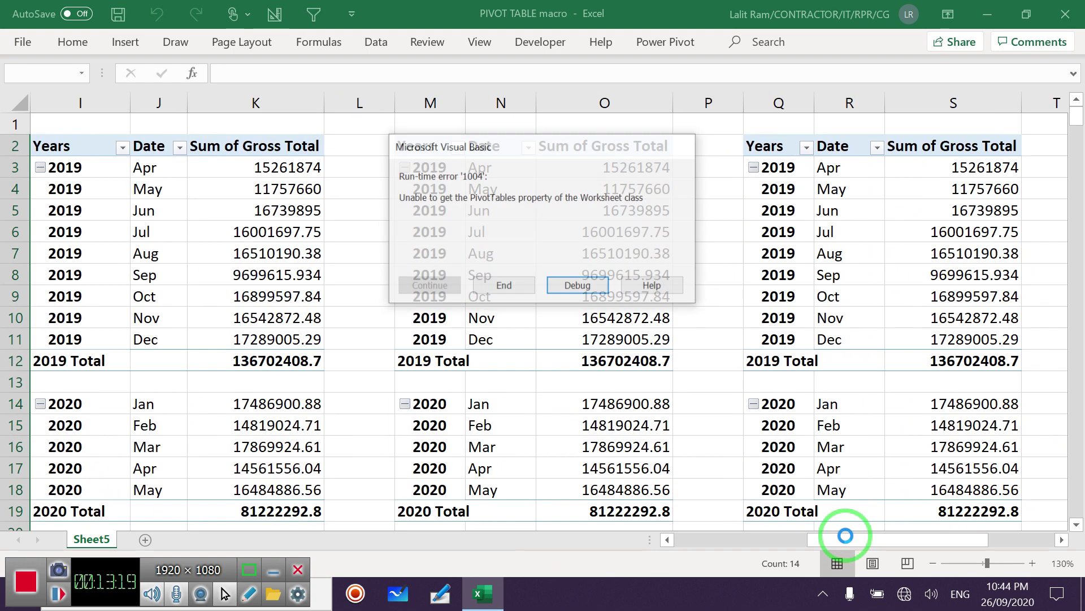
End the run-time error and check the April 2019 total of 15261874, then select E2.
click(516, 352)
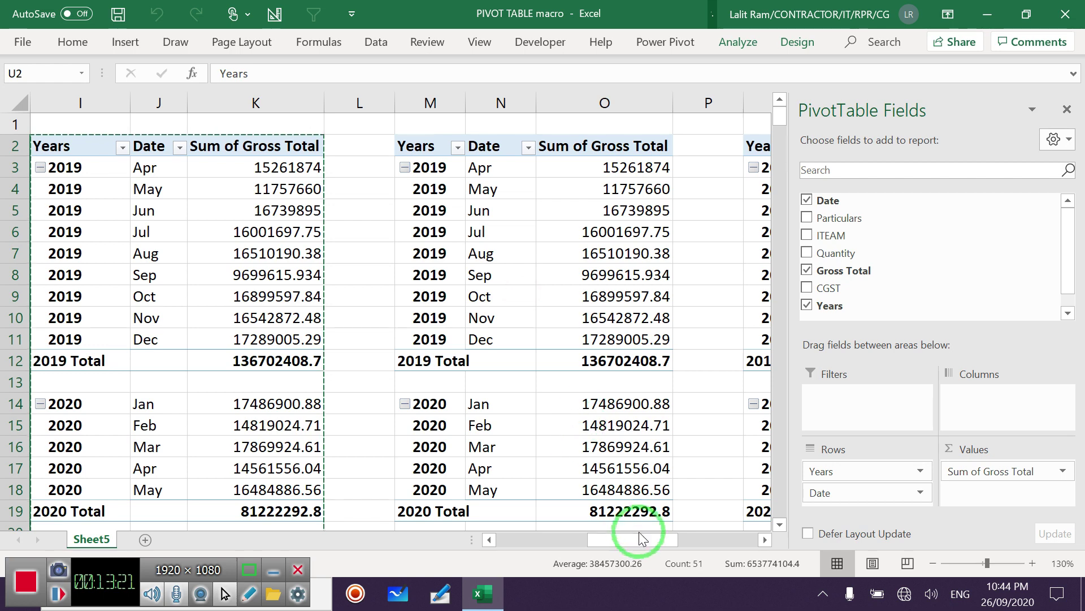
mouse_move(648, 545)
mouse_down()
mouse_move(673, 540)
mouse_move(593, 537)
mouse_up()
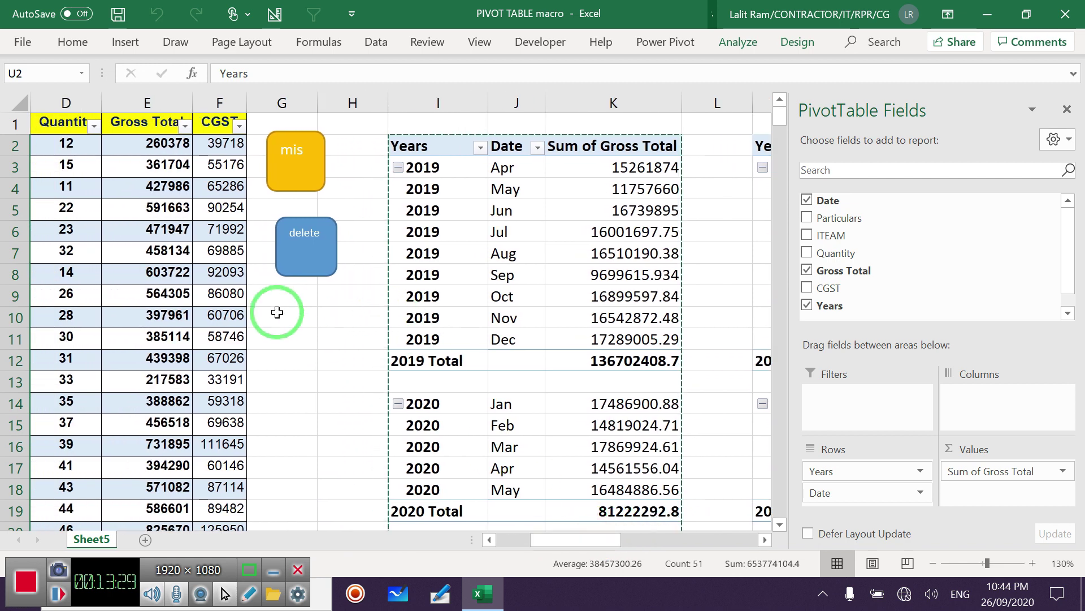
click(676, 173)
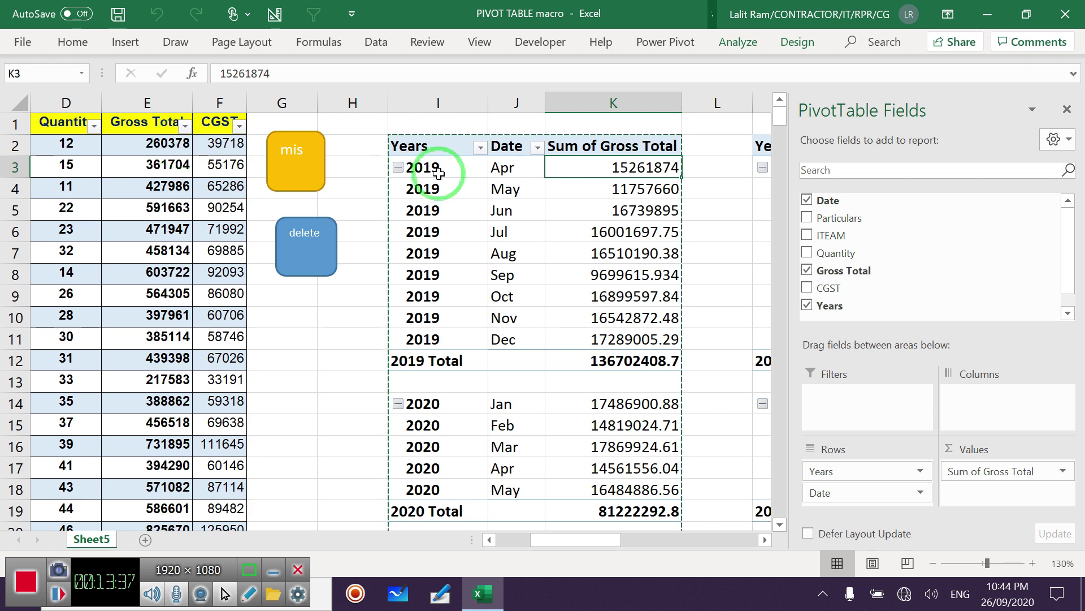
click(173, 148)
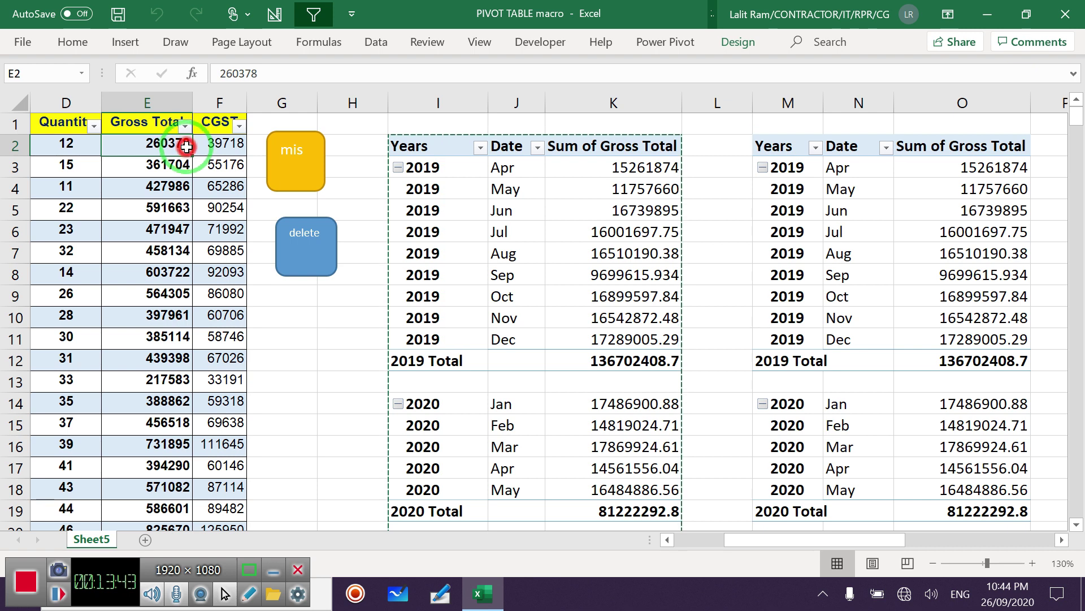
Edit E2's Gross Total from 260378 to 260377.
double_click(186, 147)
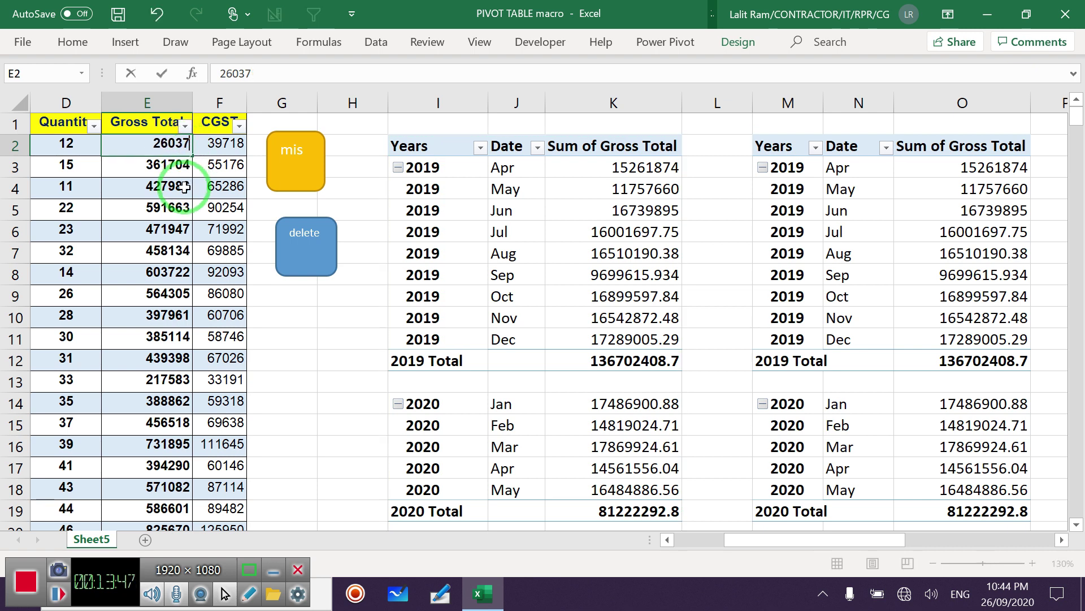
text(7)
click(286, 315)
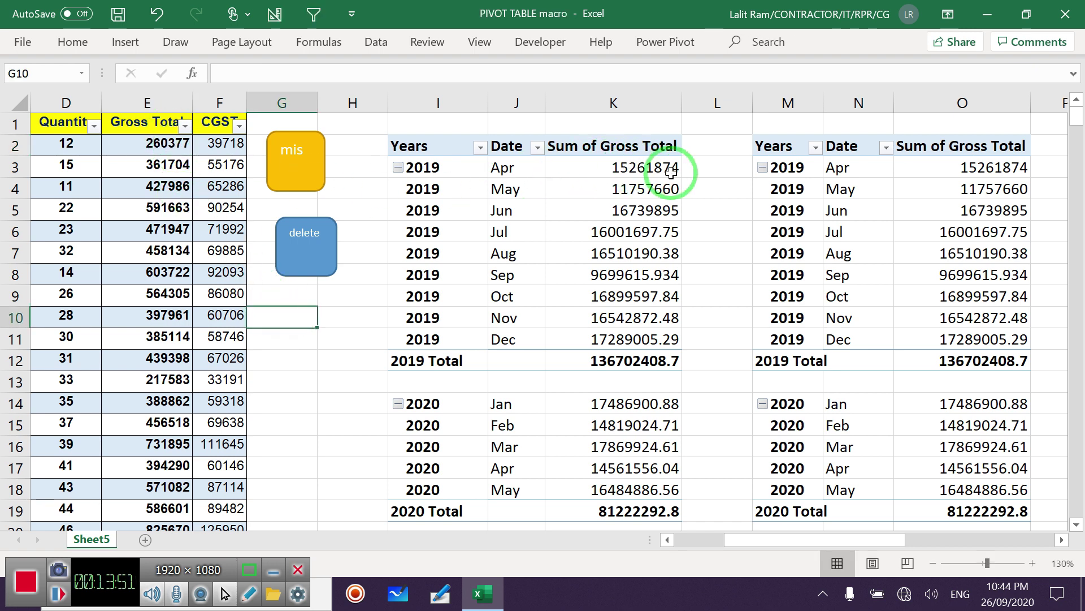
Run delete then mis, ending both errors, and confirm April 2019 now shows 15261873.
click(300, 243)
click(503, 286)
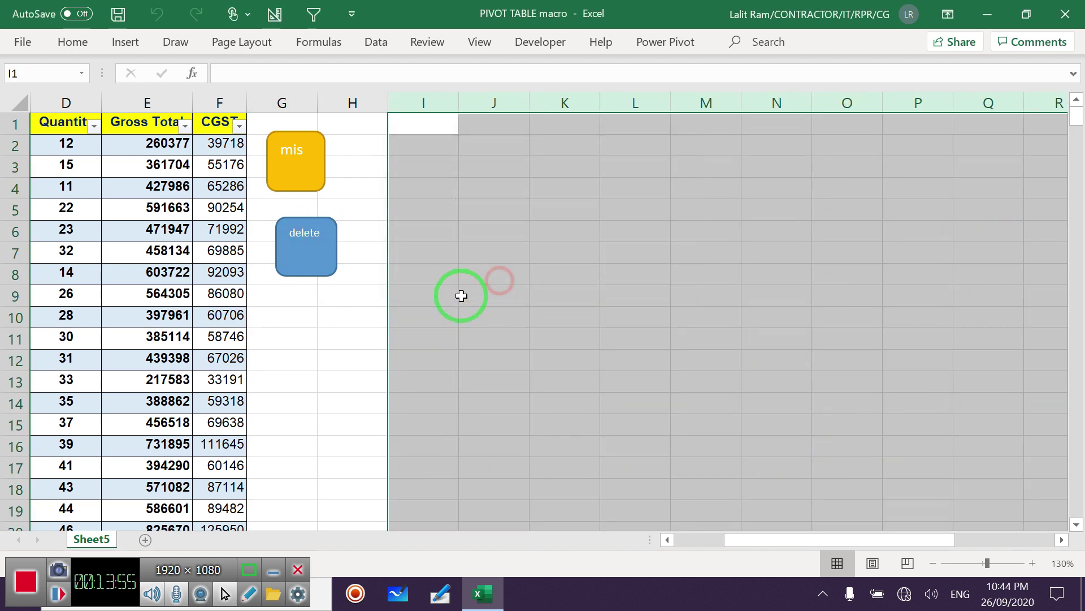
click(320, 310)
click(311, 172)
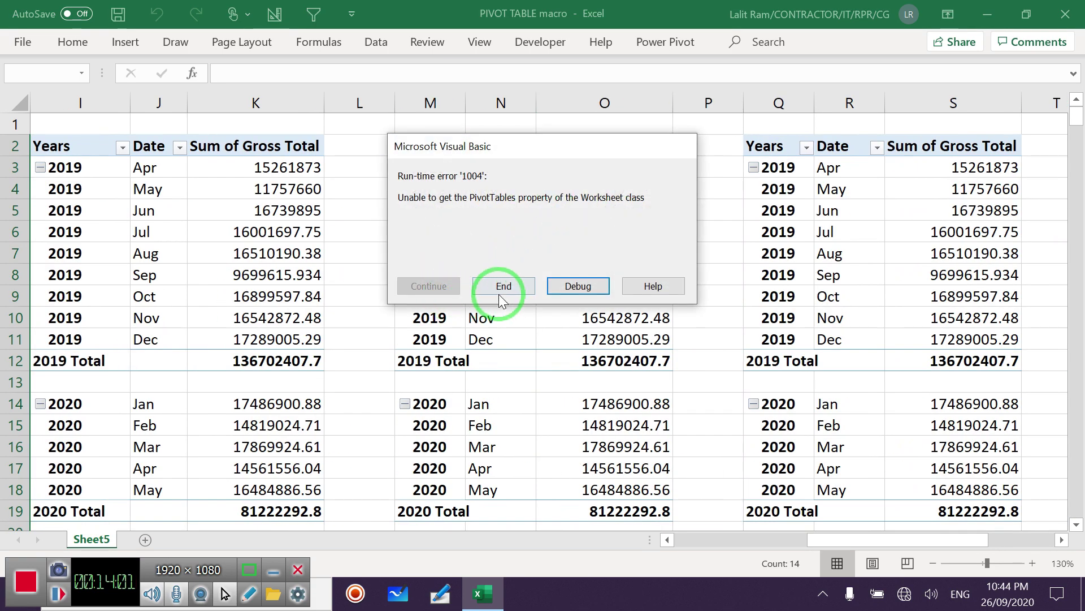
click(503, 285)
click(657, 175)
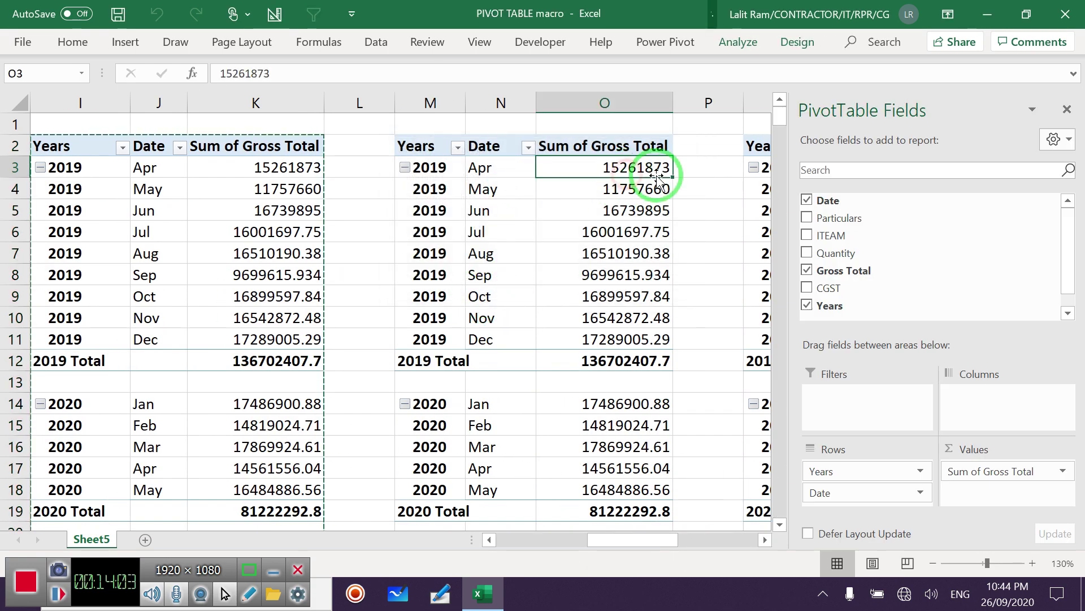